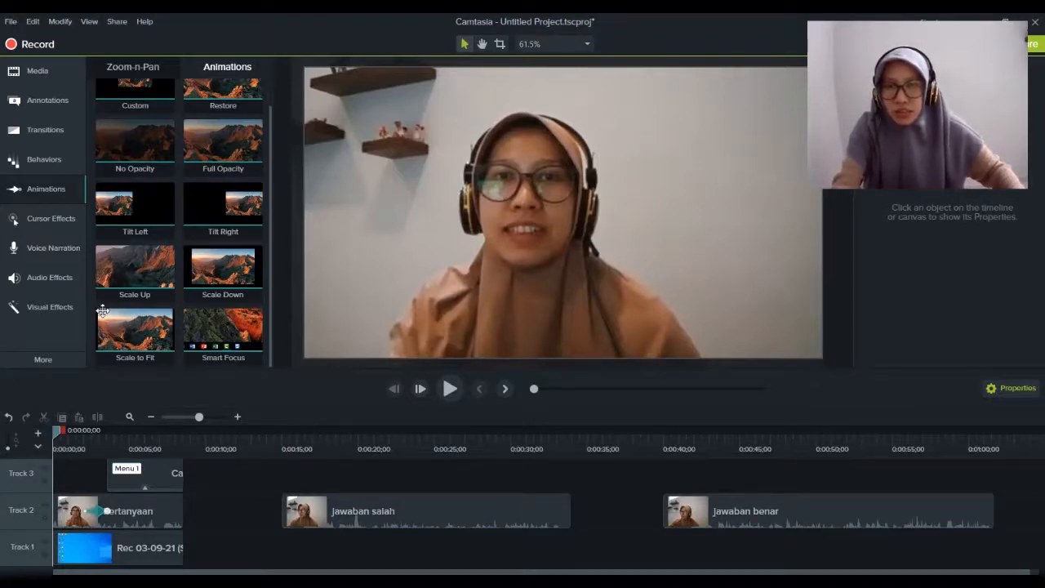
- Bring up the welcome window to view its project and recording options, and close it again
{"action": "left_click", "coordinate": [144, 22]}
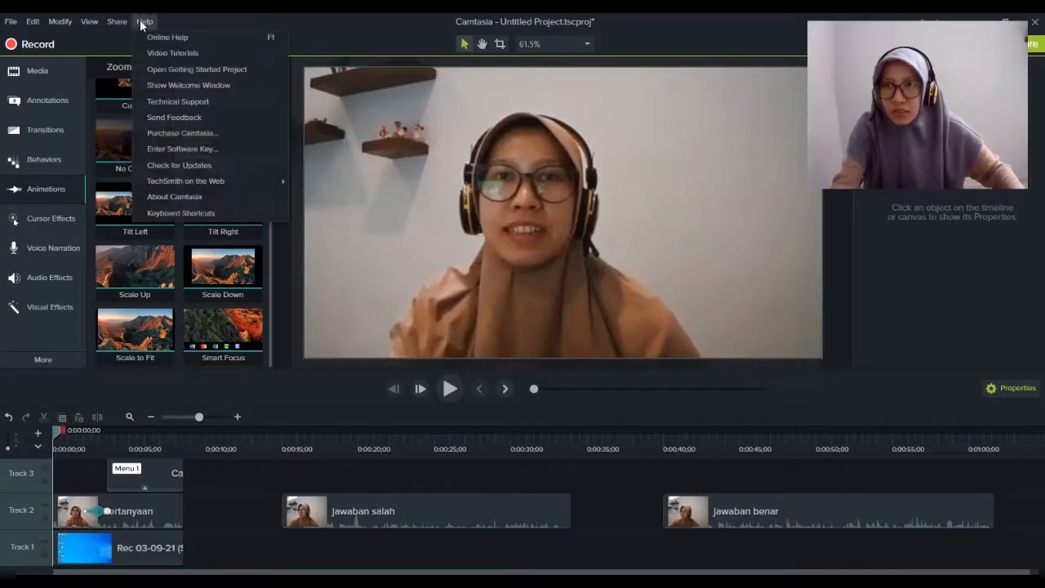
{"action": "left_click", "coordinate": [190, 85]}
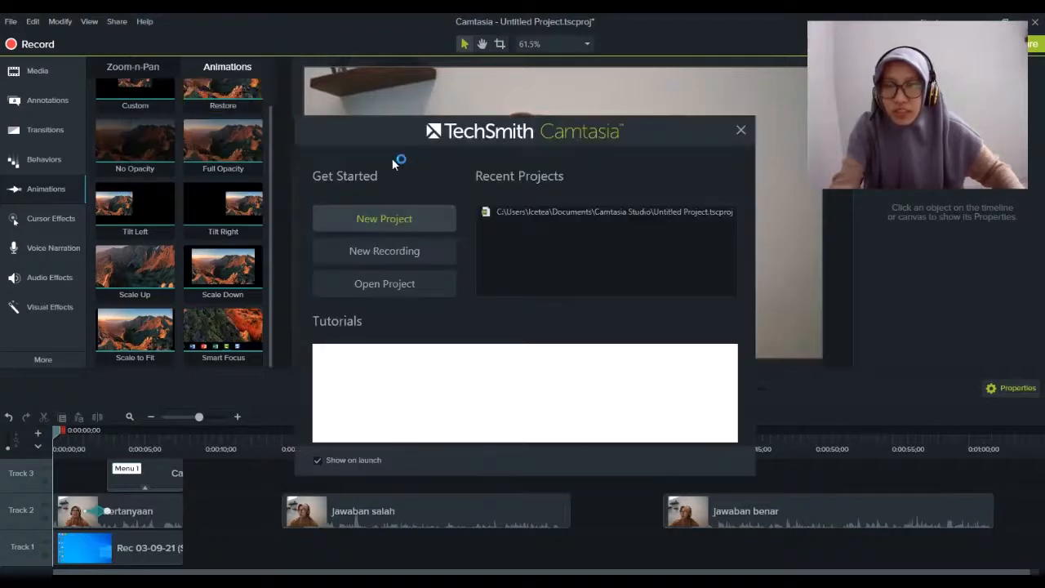
{"action": "mouse_move", "coordinate": [399, 129]}
{"action": "left_mouse_down"}
{"action": "mouse_move", "coordinate": [413, 151]}
{"action": "mouse_move", "coordinate": [410, 140]}
{"action": "left_mouse_up"}
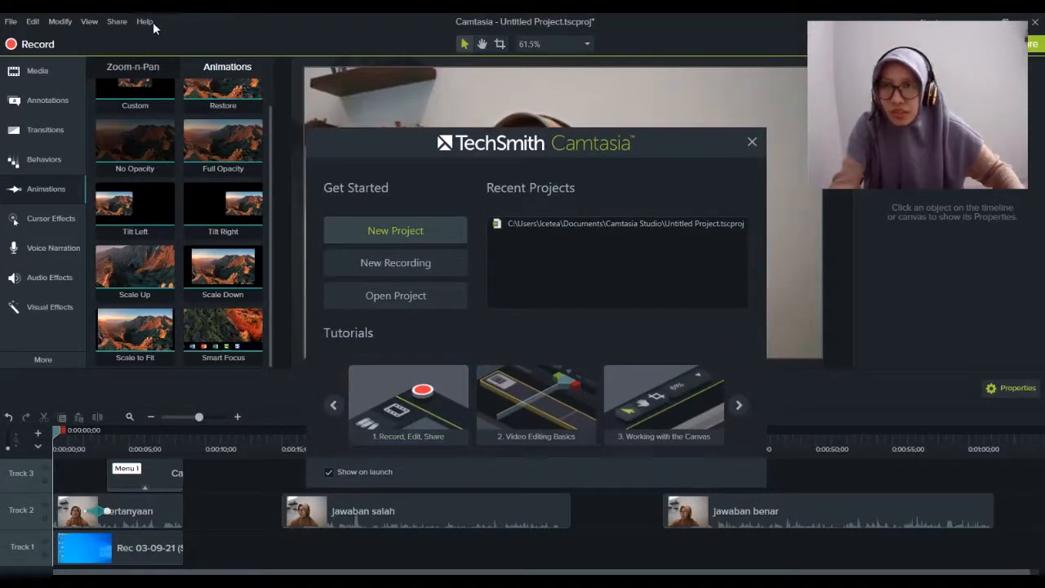
{"action": "left_click_drag", "start_coordinate": [614, 144], "coordinate": [632, 138]}
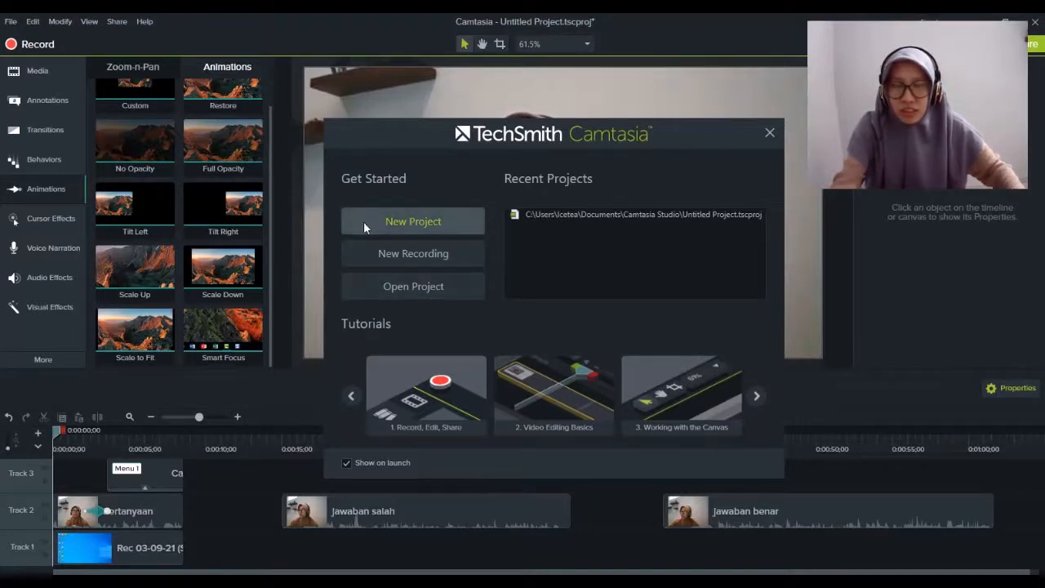
{"action": "left_click", "coordinate": [408, 223]}
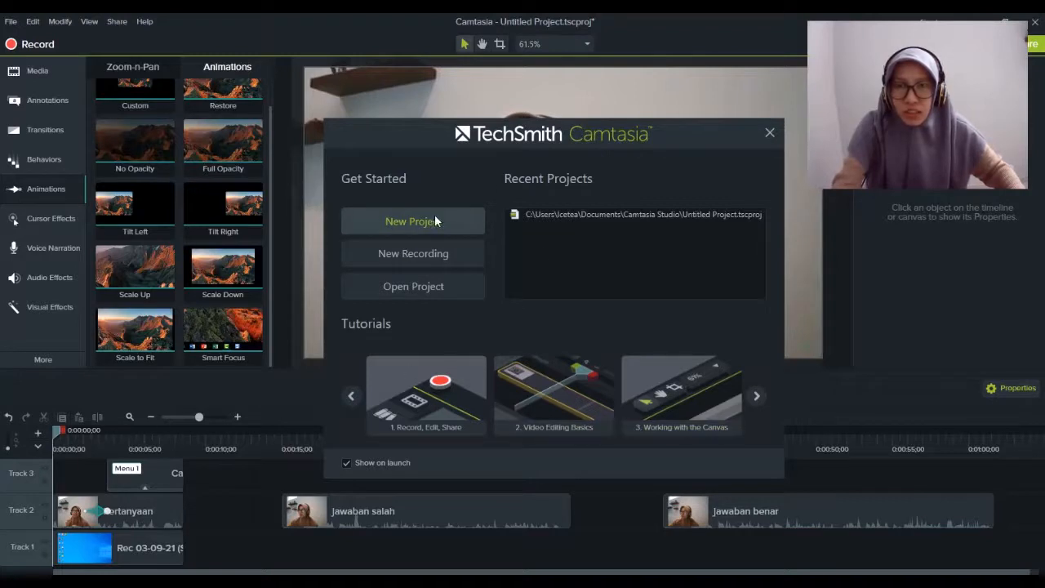
{"action": "left_click", "coordinate": [766, 134]}
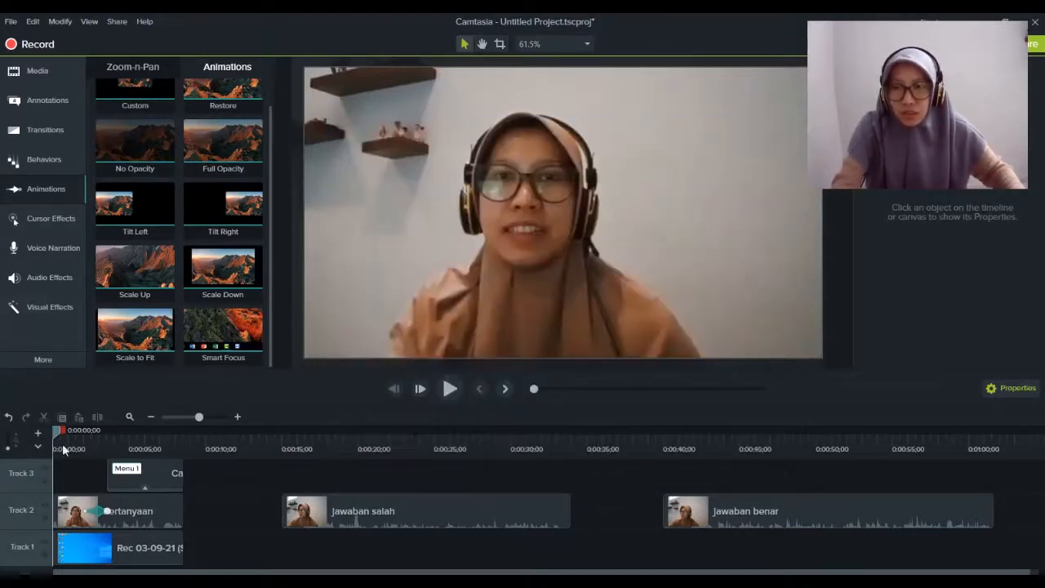
- Examine the stacked timeline tracks from Track 1 up to Track 5 and the clips placed on them
{"action": "left_click_drag", "start_coordinate": [55, 435], "coordinate": [40, 452]}
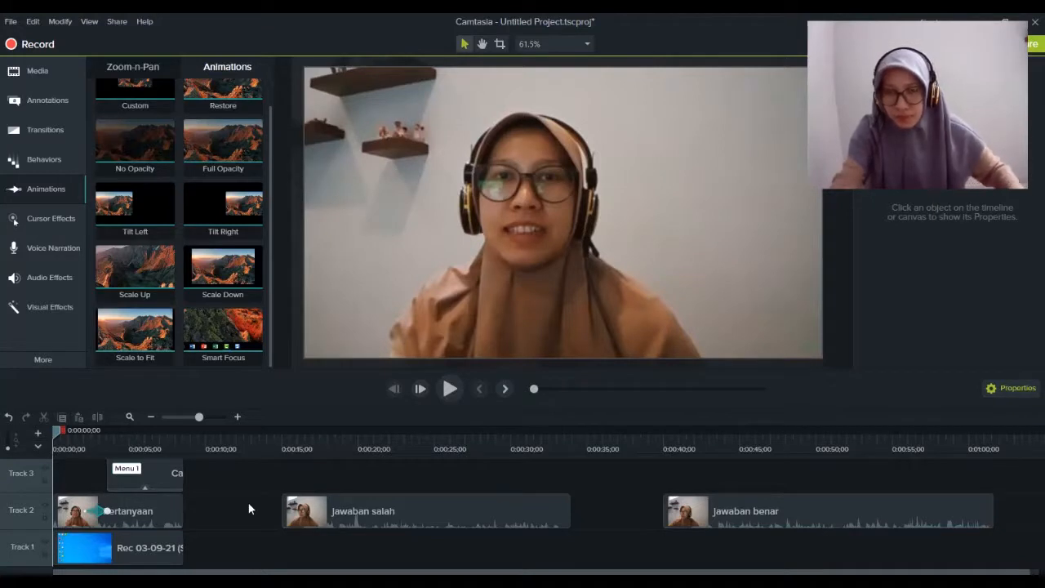
{"action": "scroll", "coordinate": [250, 506], "scroll_direction": "up", "scroll_amount": 2}
{"action": "scroll", "coordinate": [265, 499], "scroll_direction": "up", "scroll_amount": 2}
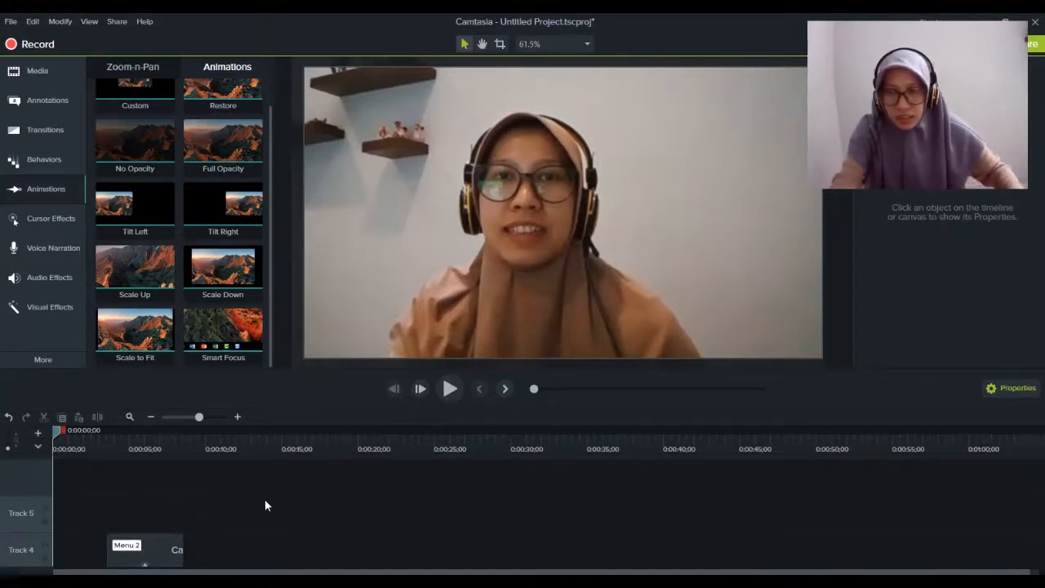
{"action": "scroll", "coordinate": [265, 499], "scroll_direction": "down", "scroll_amount": 2}
{"action": "scroll", "coordinate": [264, 499], "scroll_direction": "down", "scroll_amount": 1}
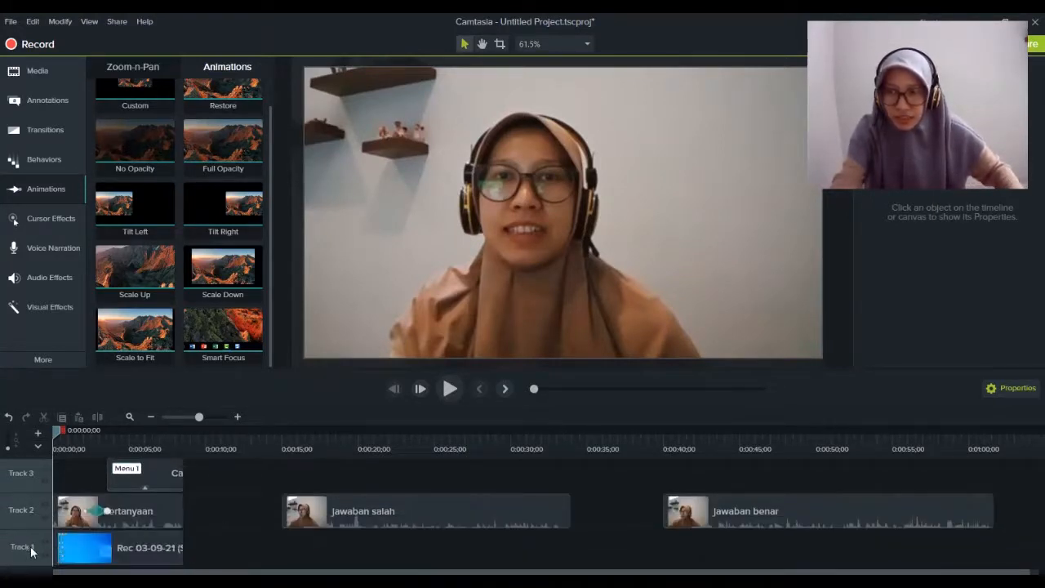
{"action": "scroll", "coordinate": [13, 516], "scroll_direction": "up", "scroll_amount": 2}
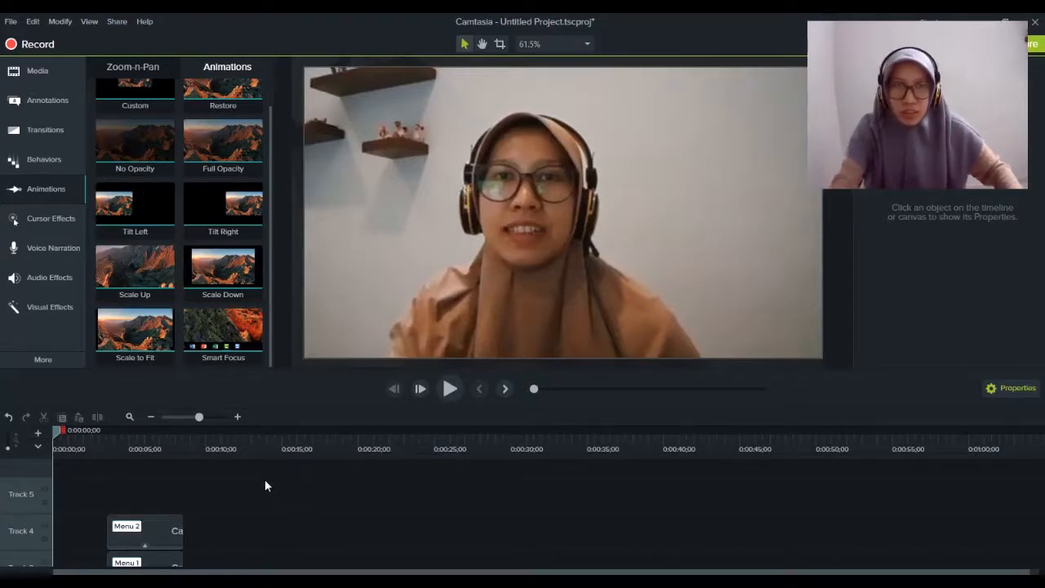
{"action": "scroll", "coordinate": [267, 482], "scroll_direction": "down", "scroll_amount": 3}
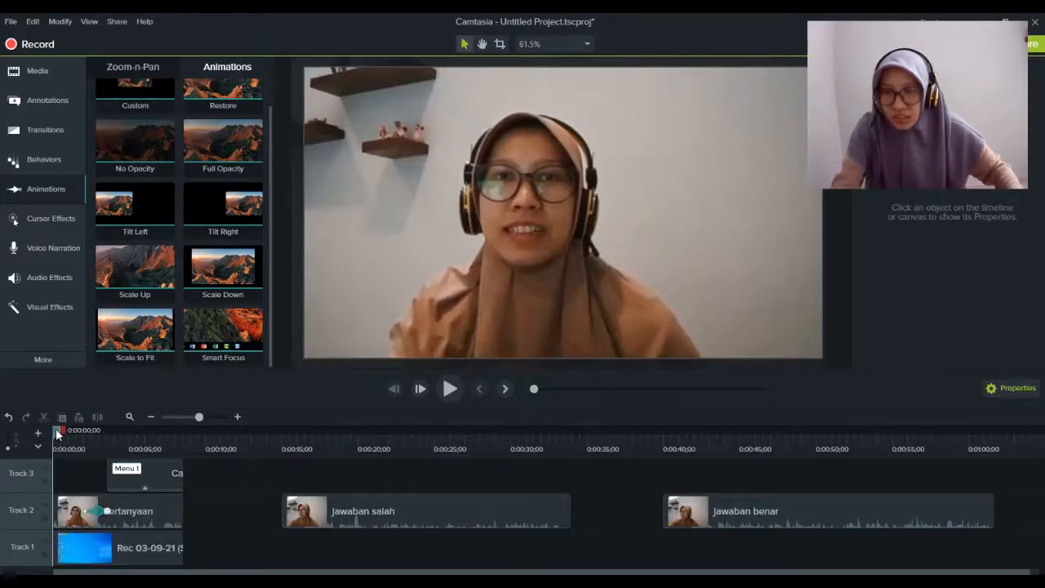
- Scrub through the timeline to preview the Pertanyaan clip with its two menu callouts and the jawaban salah clip
{"action": "left_click_drag", "start_coordinate": [58, 430], "coordinate": [111, 430]}
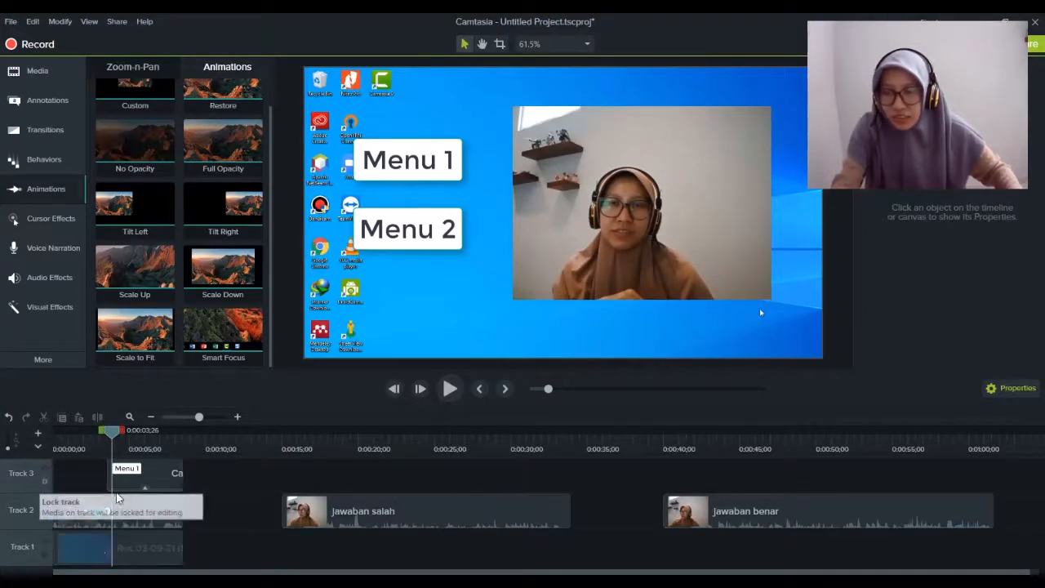
{"action": "left_click", "coordinate": [145, 513]}
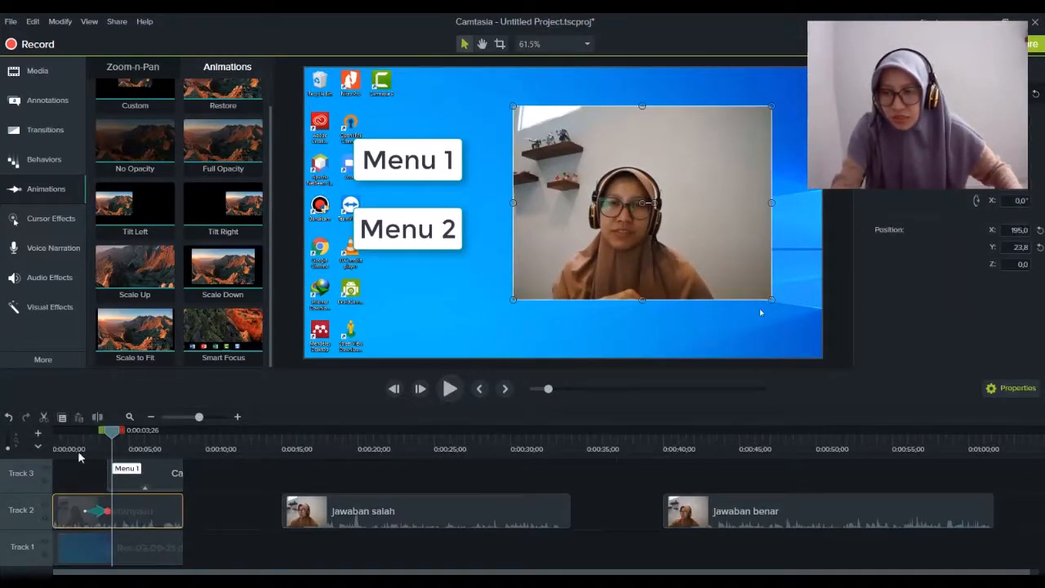
{"action": "left_click_drag", "start_coordinate": [92, 440], "coordinate": [367, 482]}
{"action": "left_click", "coordinate": [391, 511]}
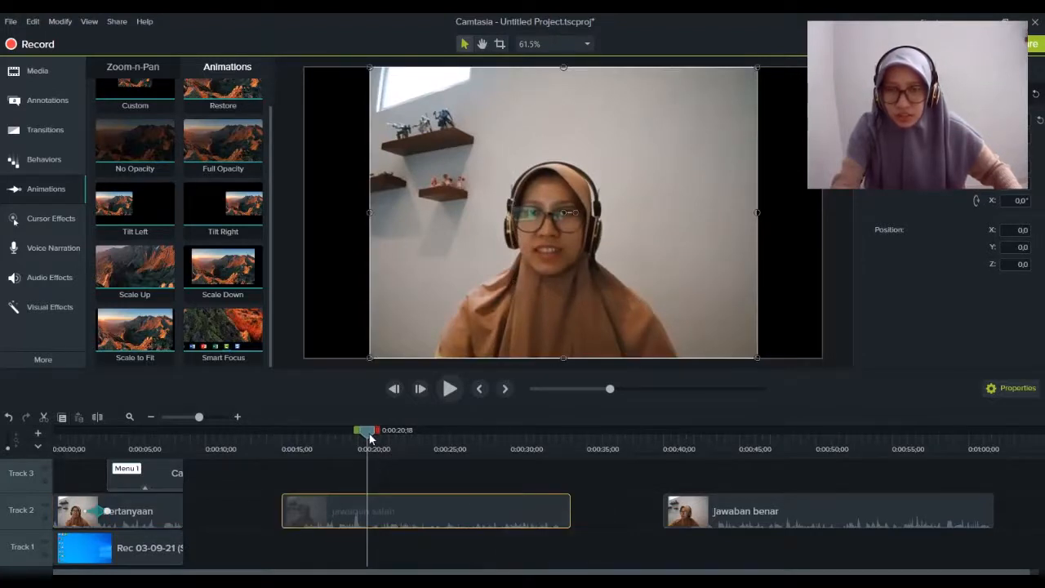
{"action": "left_click", "coordinate": [263, 446]}
{"action": "left_click_drag", "start_coordinate": [261, 446], "coordinate": [311, 449]}
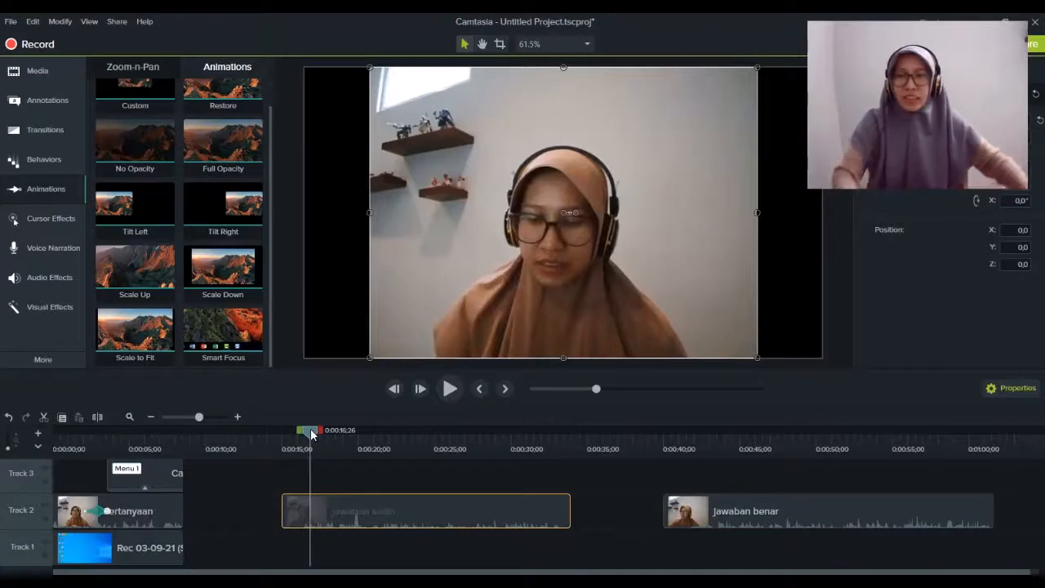
{"action": "left_click_drag", "start_coordinate": [311, 440], "coordinate": [207, 461]}
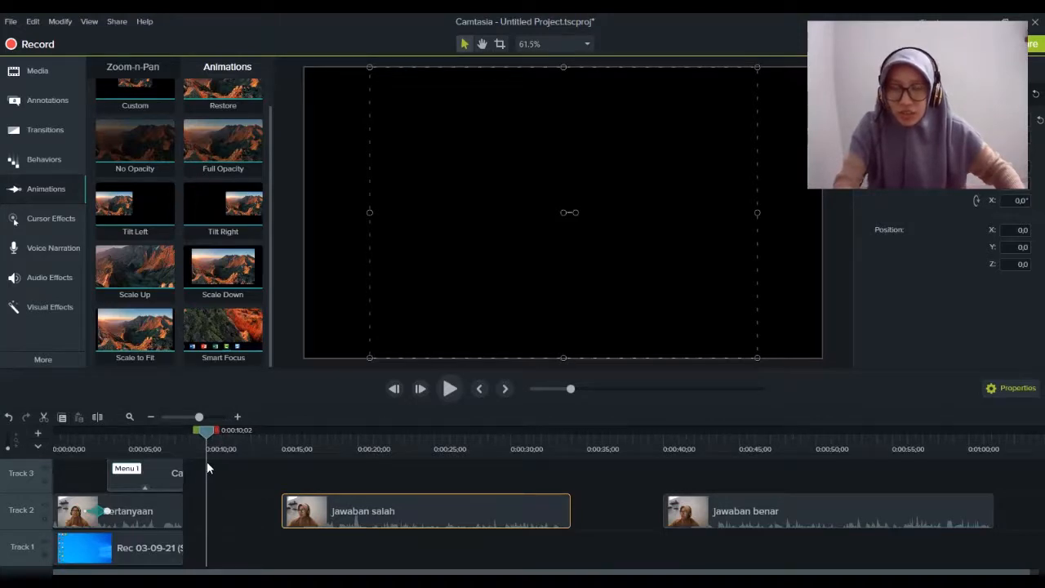
{"action": "left_click_drag", "start_coordinate": [206, 462], "coordinate": [183, 491]}
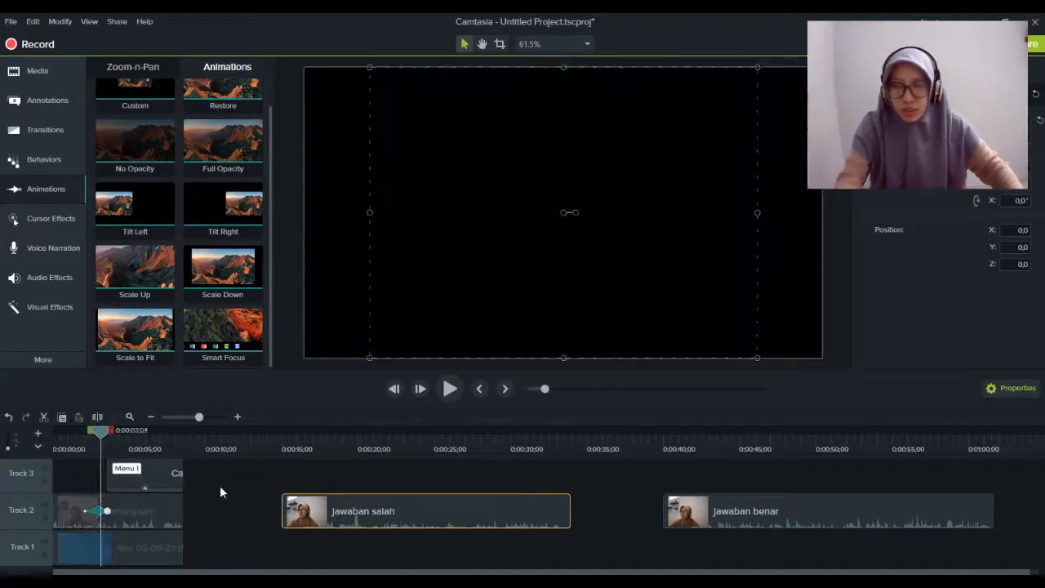
{"action": "left_click", "coordinate": [256, 488]}
{"action": "left_click", "coordinate": [354, 486]}
- Enlarge the jawaban salah video to the full canvas width and reposition it at X 0,0 and Y -35,5
{"action": "left_click_drag", "start_coordinate": [346, 493], "coordinate": [484, 506]}
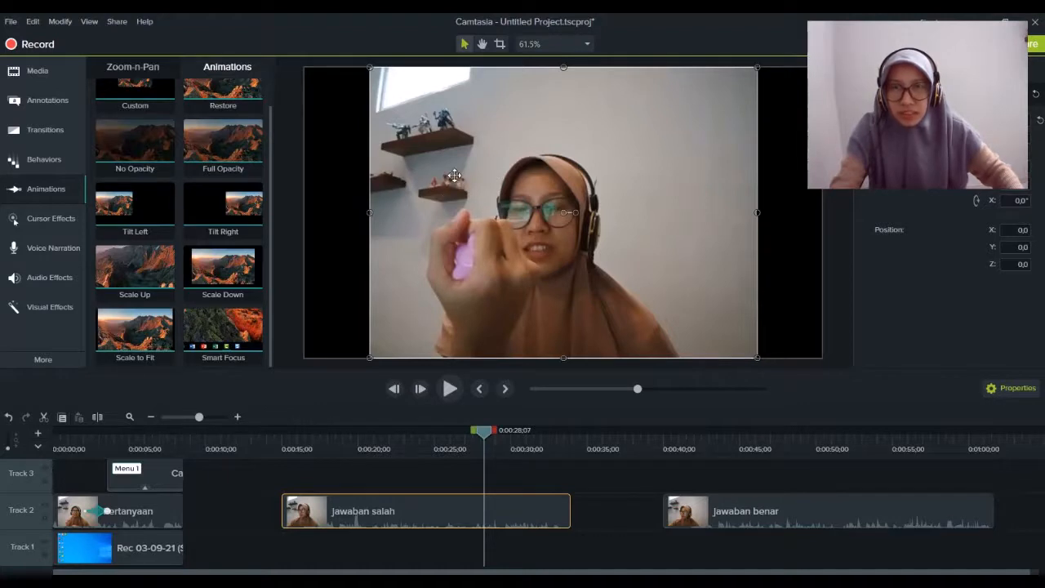
{"action": "left_click_drag", "start_coordinate": [452, 175], "coordinate": [392, 189]}
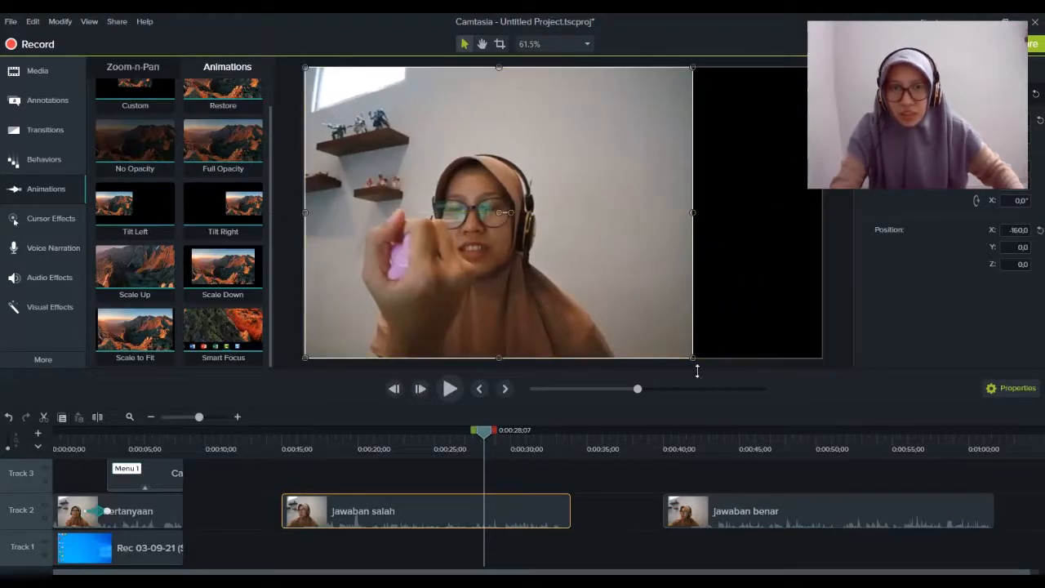
{"action": "left_click_drag", "start_coordinate": [693, 358], "coordinate": [817, 427]}
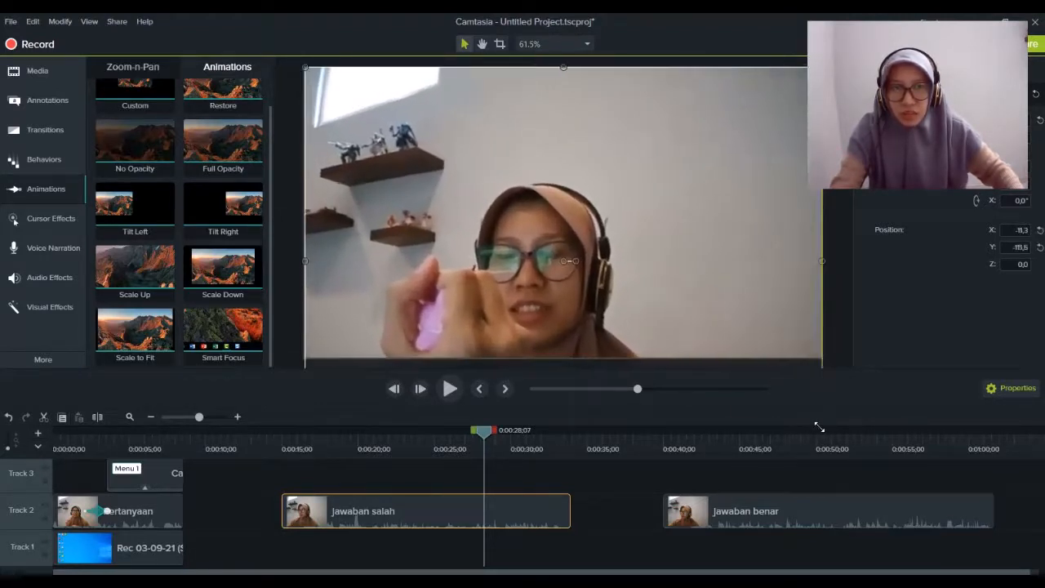
{"action": "left_click_drag", "start_coordinate": [645, 246], "coordinate": [645, 213]}
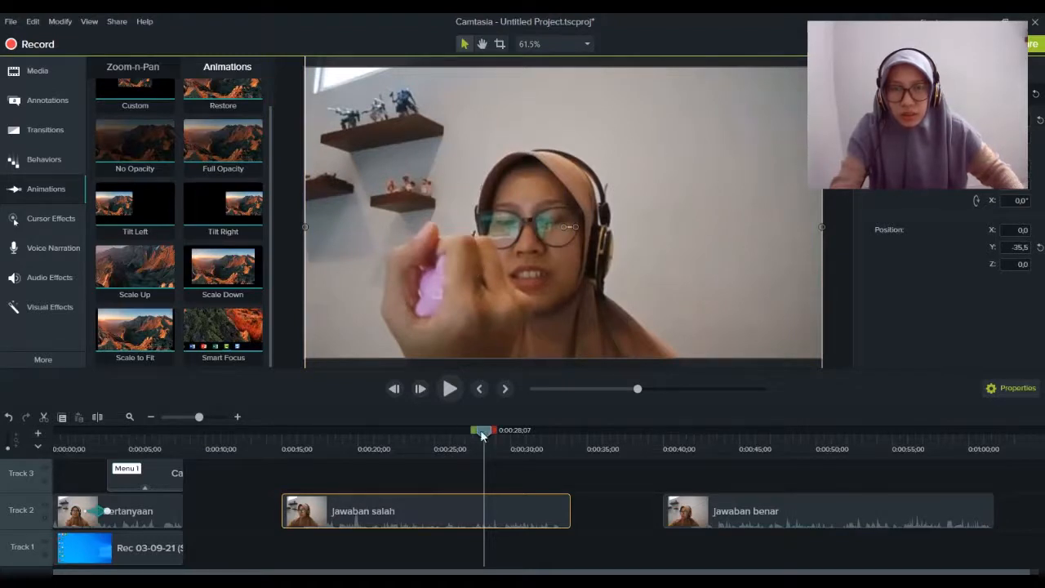
{"action": "left_click_drag", "start_coordinate": [485, 433], "coordinate": [433, 435]}
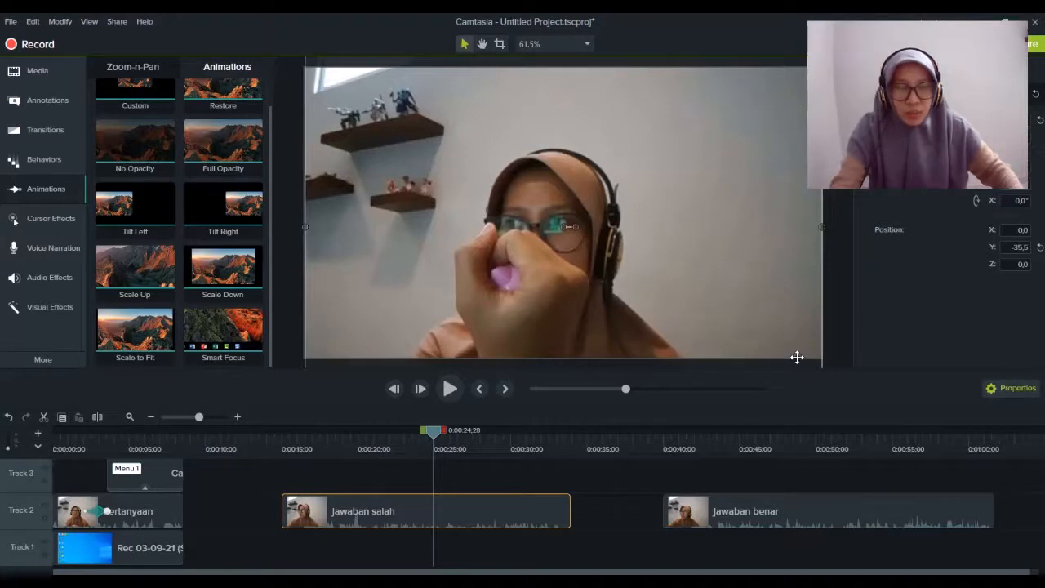
- Hide the selected clip's properties and show them again
{"action": "left_click", "coordinate": [1018, 392]}
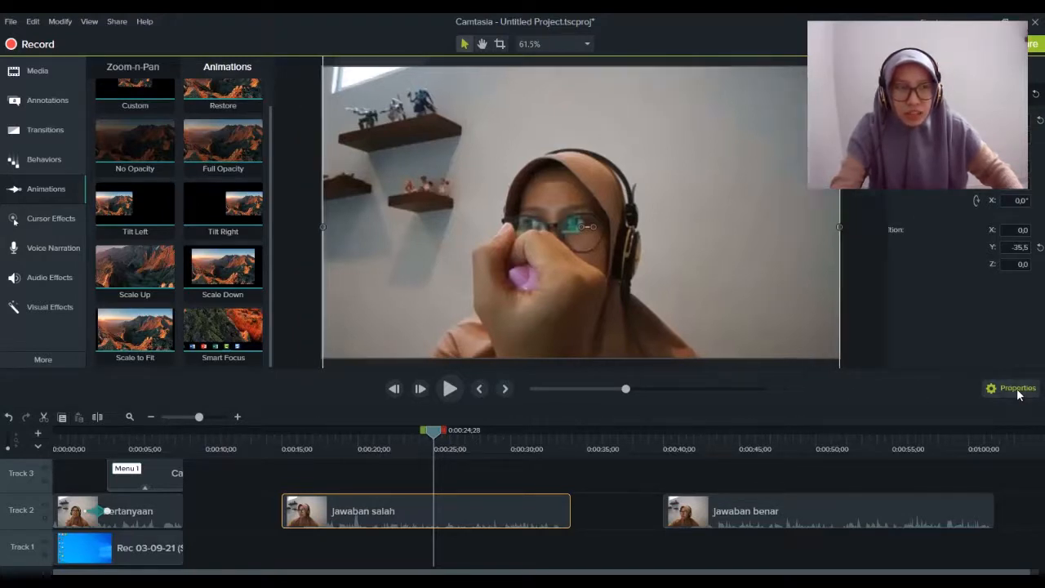
{"action": "left_click", "coordinate": [1019, 392]}
{"action": "left_click", "coordinate": [1019, 392]}
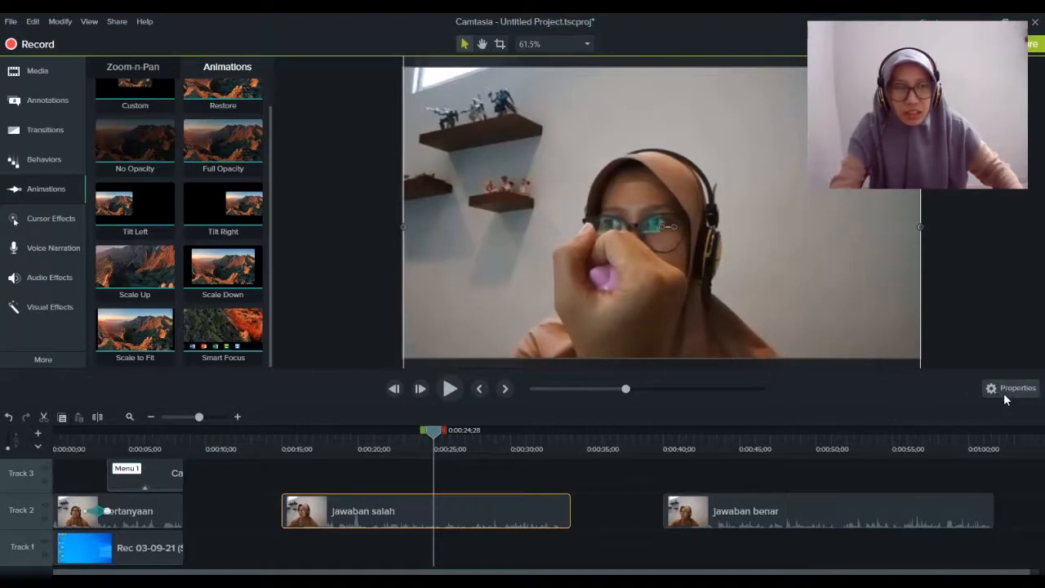
{"action": "left_click", "coordinate": [1007, 391]}
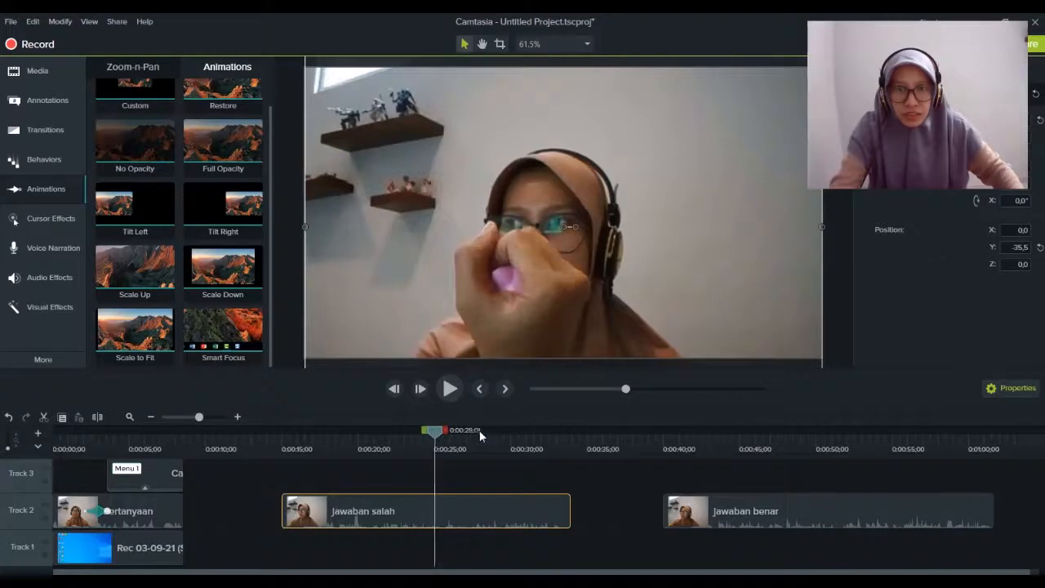
- Enlarge the jawaban benar video to the full canvas width and reposition it at X 0,0 and Y 83,2
{"action": "left_click", "coordinate": [612, 446]}
{"action": "left_click", "coordinate": [720, 449]}
{"action": "left_click", "coordinate": [623, 204]}
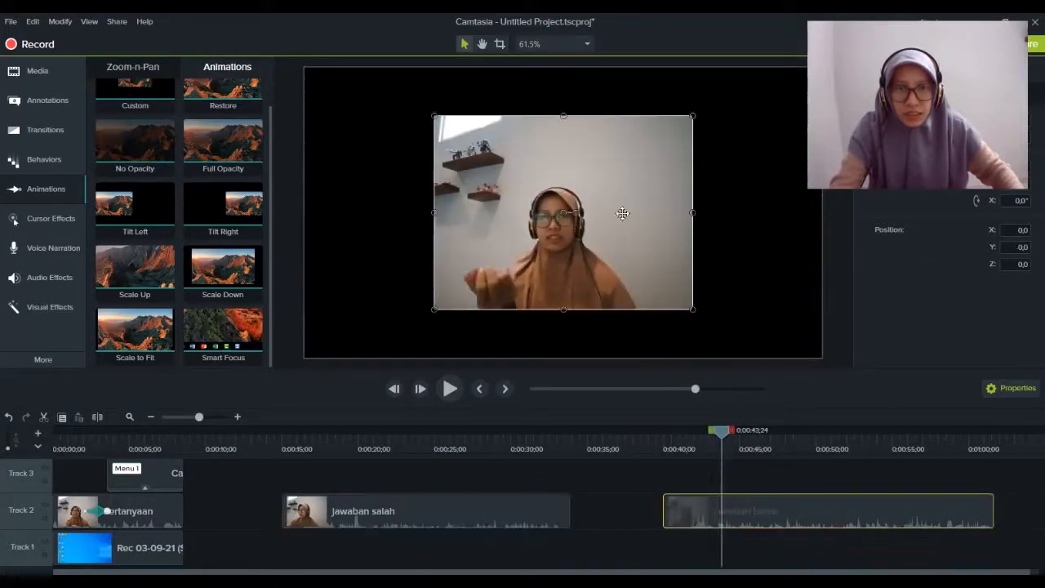
{"action": "left_click_drag", "start_coordinate": [560, 212], "coordinate": [504, 187]}
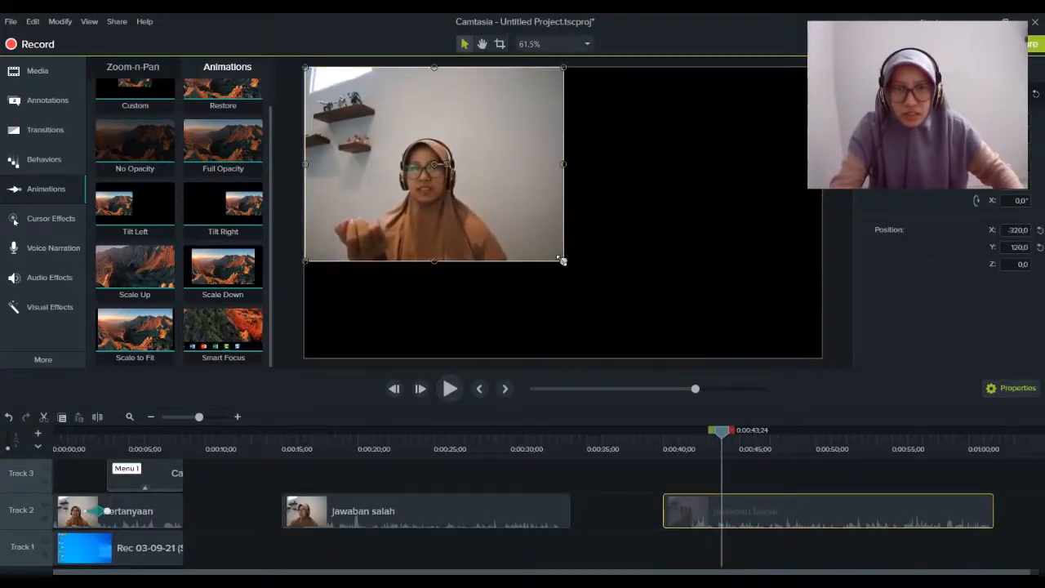
{"action": "left_click_drag", "start_coordinate": [562, 261], "coordinate": [815, 419]}
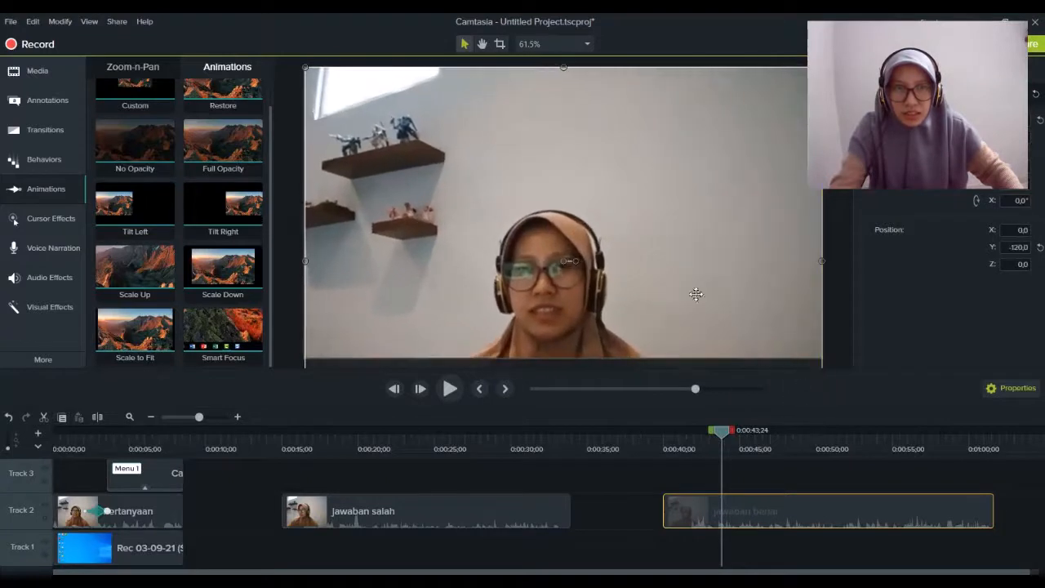
{"action": "left_click_drag", "start_coordinate": [696, 294], "coordinate": [696, 205]}
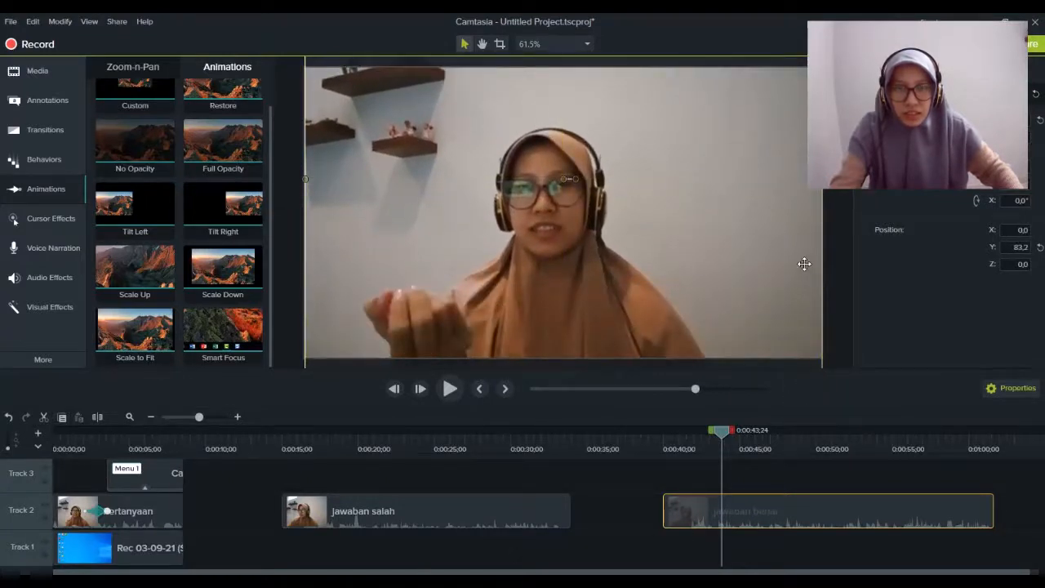
- Return the playhead to about 0:00:01 in the question clip and review the menu callouts on Tracks 3 and 4
{"action": "left_click_drag", "start_coordinate": [719, 436], "coordinate": [344, 448]}
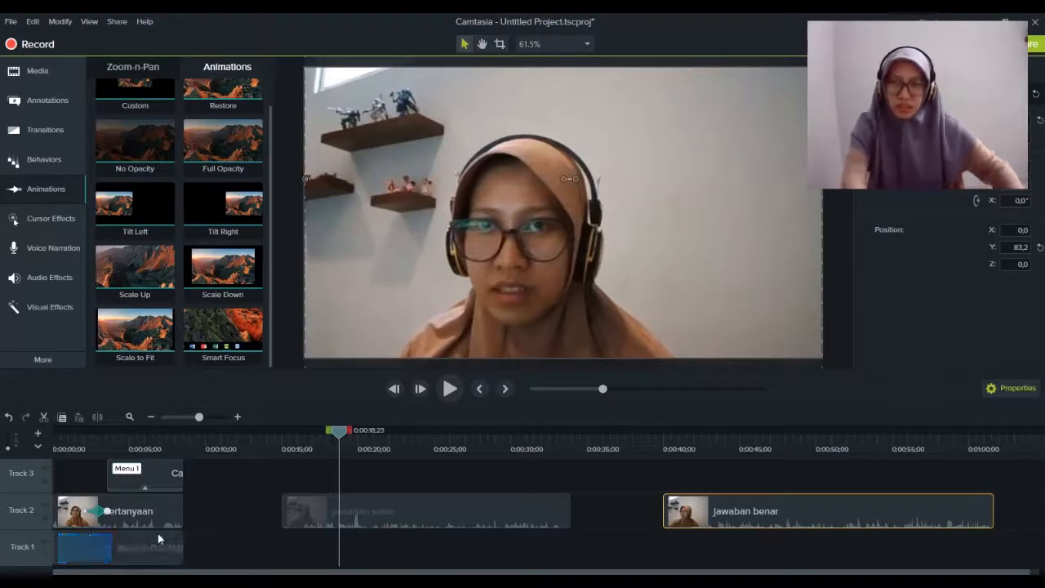
{"action": "left_click_drag", "start_coordinate": [339, 438], "coordinate": [80, 440]}
{"action": "scroll", "coordinate": [219, 489], "scroll_direction": "up", "scroll_amount": 1}
{"action": "scroll", "coordinate": [219, 496], "scroll_direction": "up", "scroll_amount": 1}
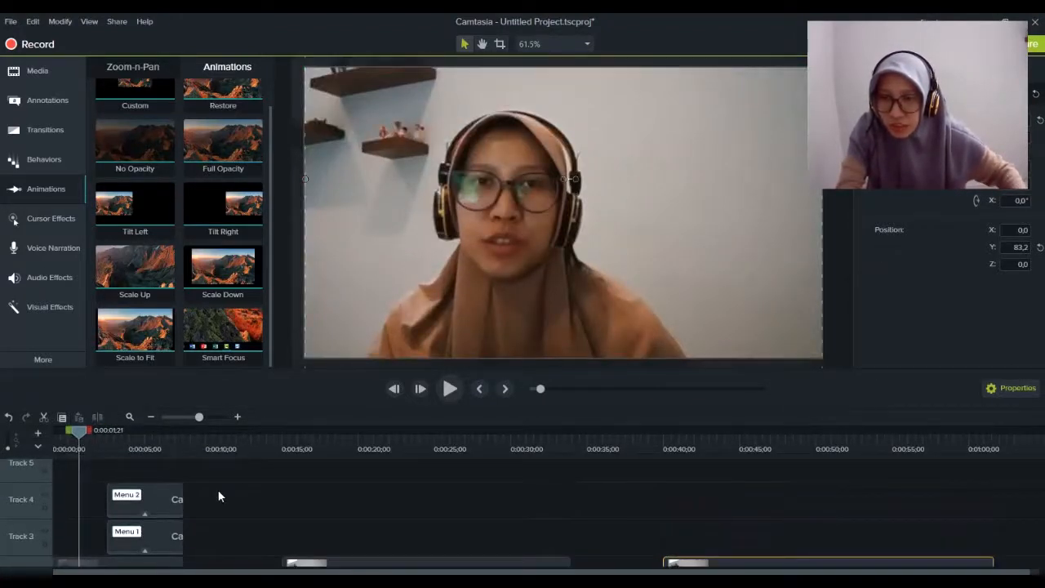
{"action": "scroll", "coordinate": [219, 496], "scroll_direction": "down", "scroll_amount": 2}
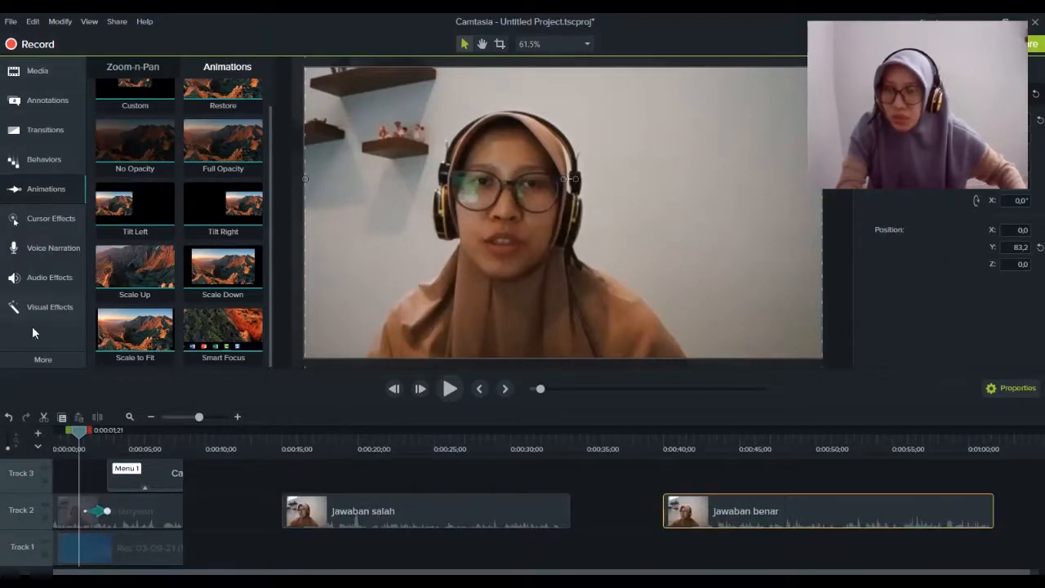
- Show the project's media bin and view the available media import options without importing anything
{"action": "left_click", "coordinate": [36, 71]}
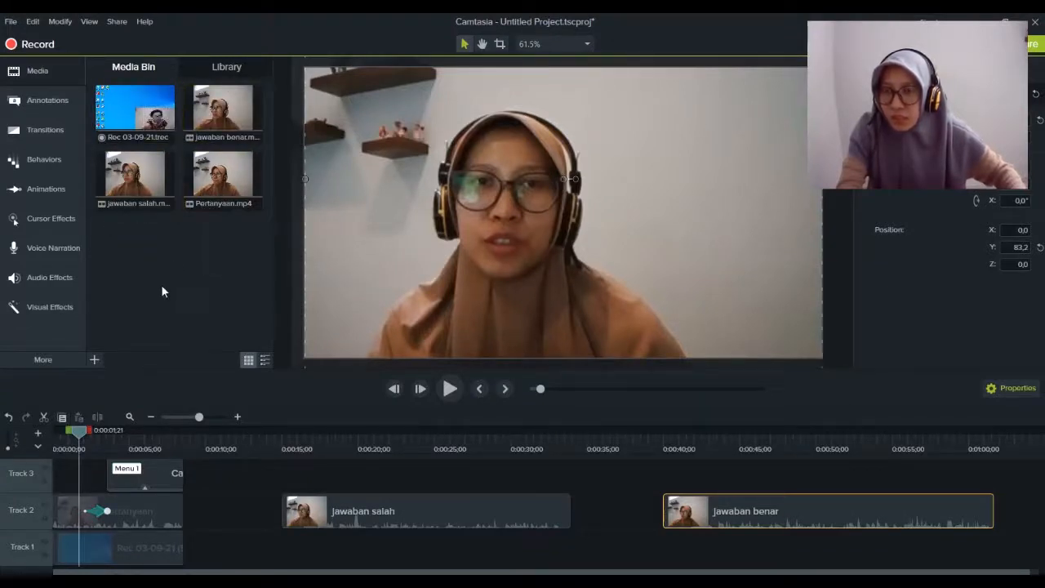
{"action": "left_click", "coordinate": [94, 359]}
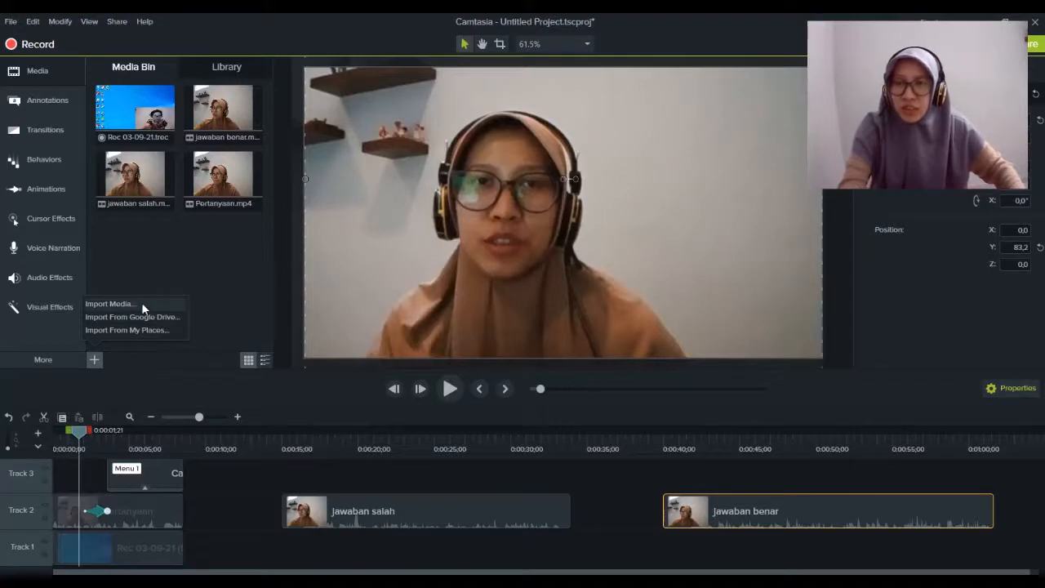
{"action": "left_click", "coordinate": [194, 261]}
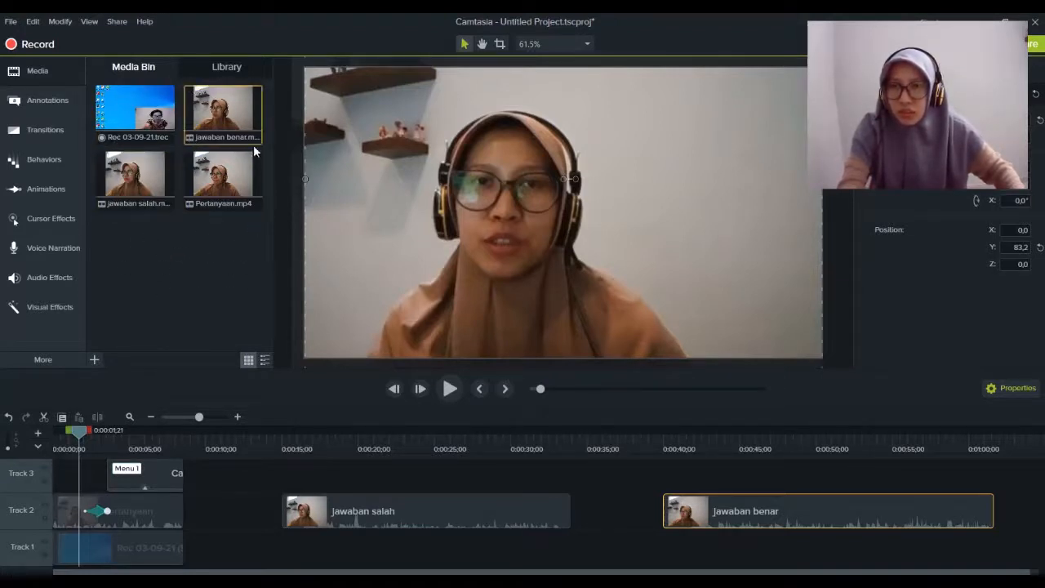
- Review the screen recording, answer clips and question clip in the media bin
{"action": "left_click", "coordinate": [102, 185]}
{"action": "left_click", "coordinate": [186, 299]}
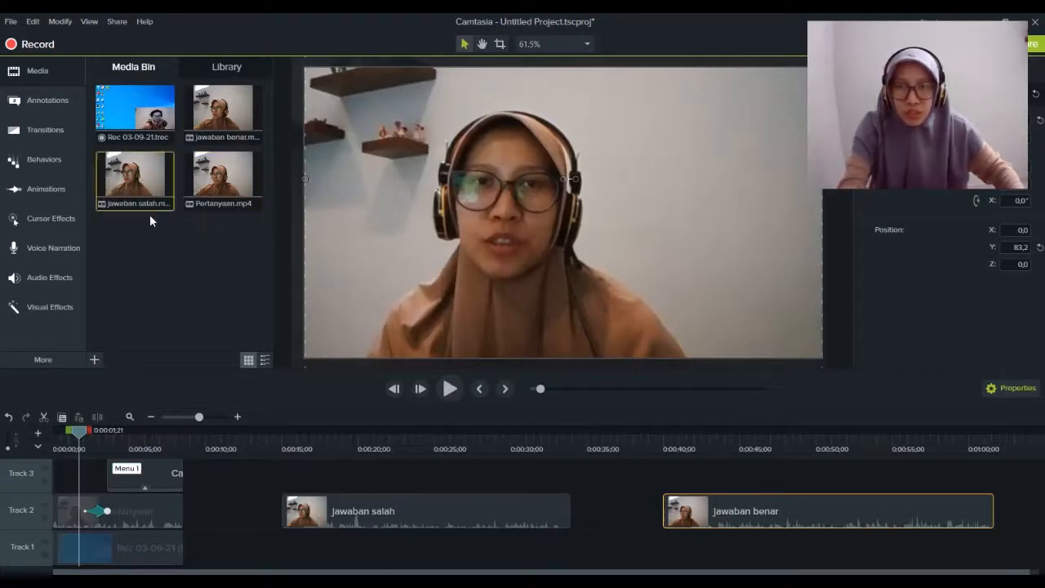
{"action": "left_click_drag", "start_coordinate": [222, 174], "coordinate": [124, 520]}
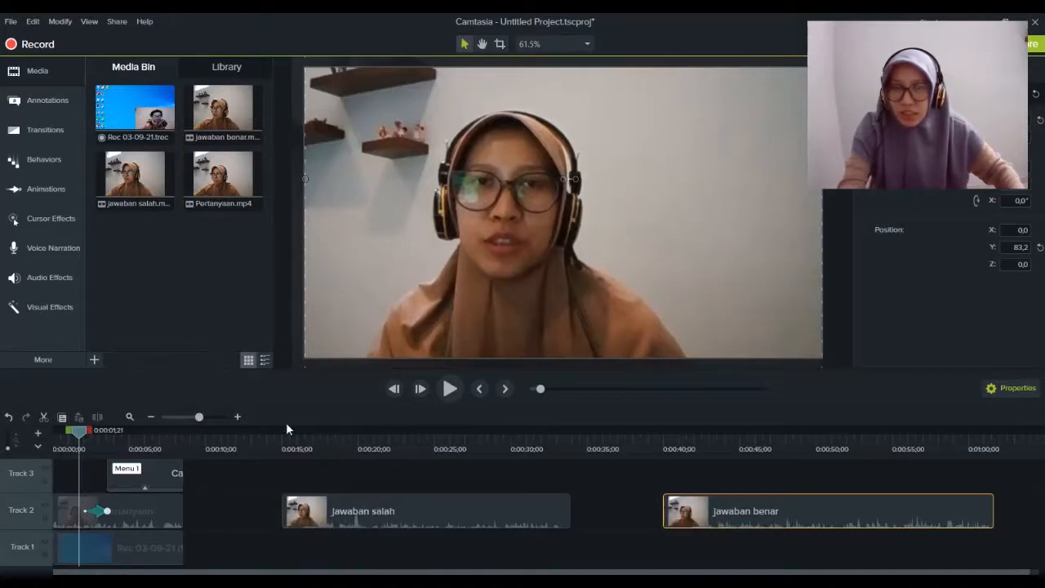
- Review the annotation categories, including arrows and lines, sketch motion and the Basic style callouts
{"action": "left_click", "coordinate": [34, 98]}
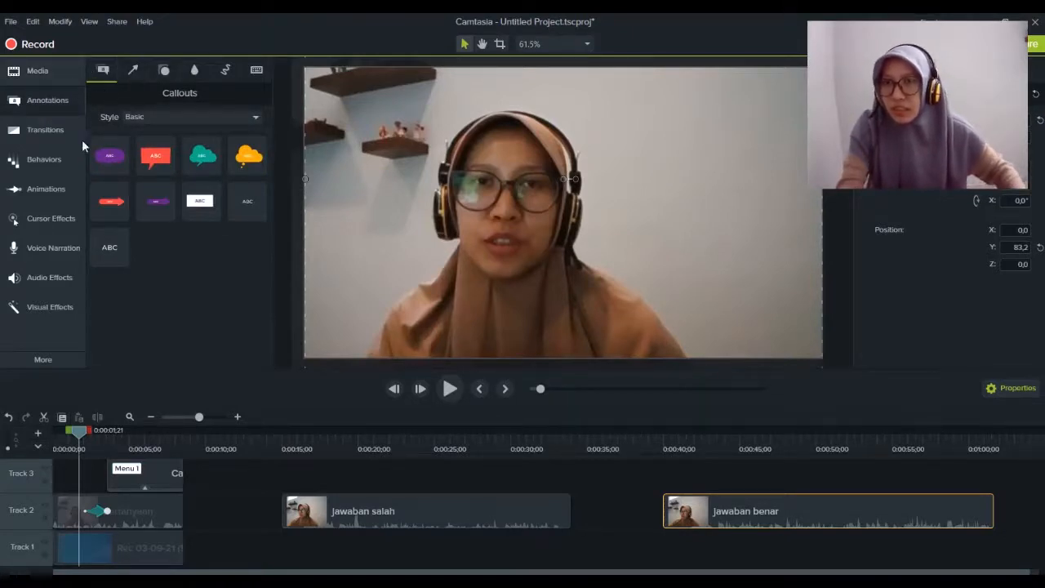
{"action": "left_click", "coordinate": [133, 73]}
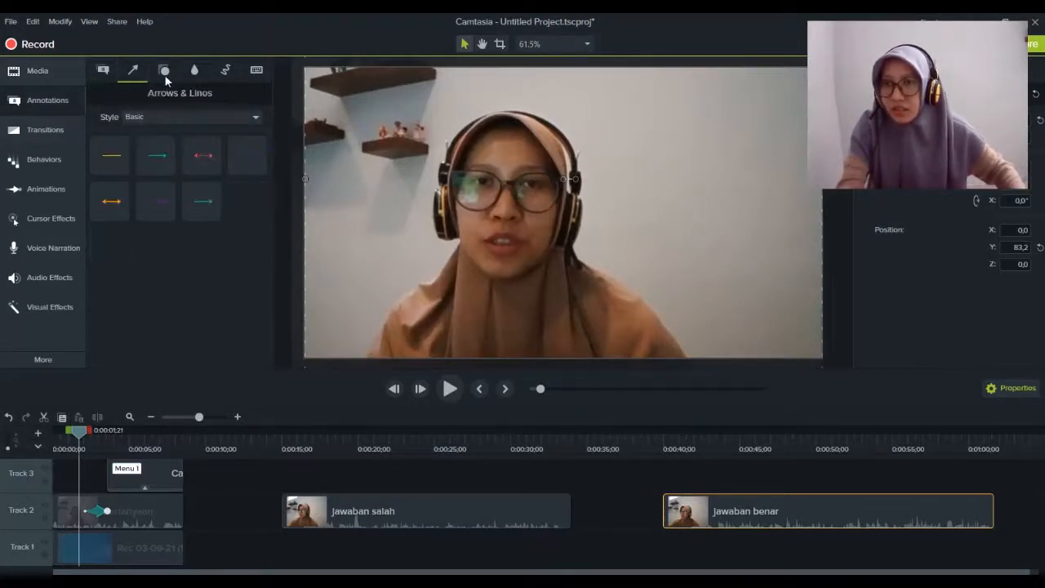
{"action": "left_click", "coordinate": [164, 73]}
{"action": "left_click", "coordinate": [201, 70]}
{"action": "left_click", "coordinate": [229, 70]}
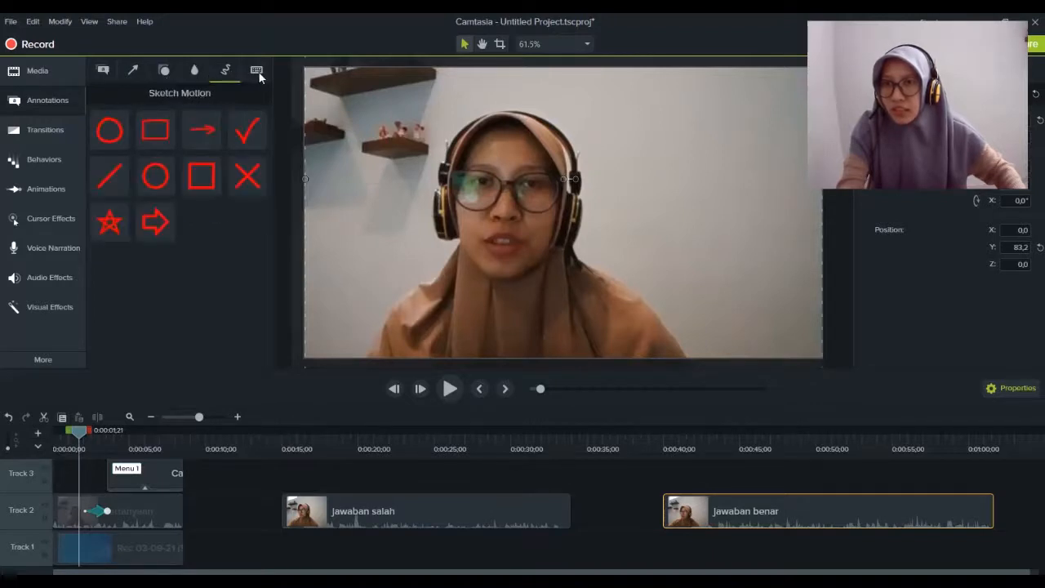
{"action": "left_click", "coordinate": [256, 69]}
{"action": "left_click", "coordinate": [103, 72]}
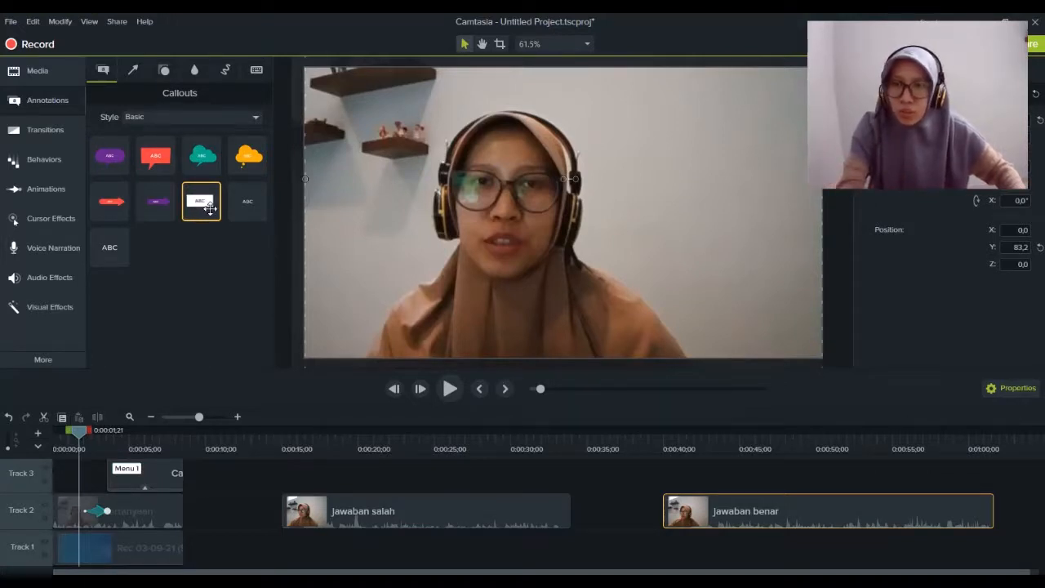
- Review the available behaviors, Zoom-n-Pan settings and animation presets through Scale to Fit and Smart Focus
{"action": "left_click", "coordinate": [416, 438]}
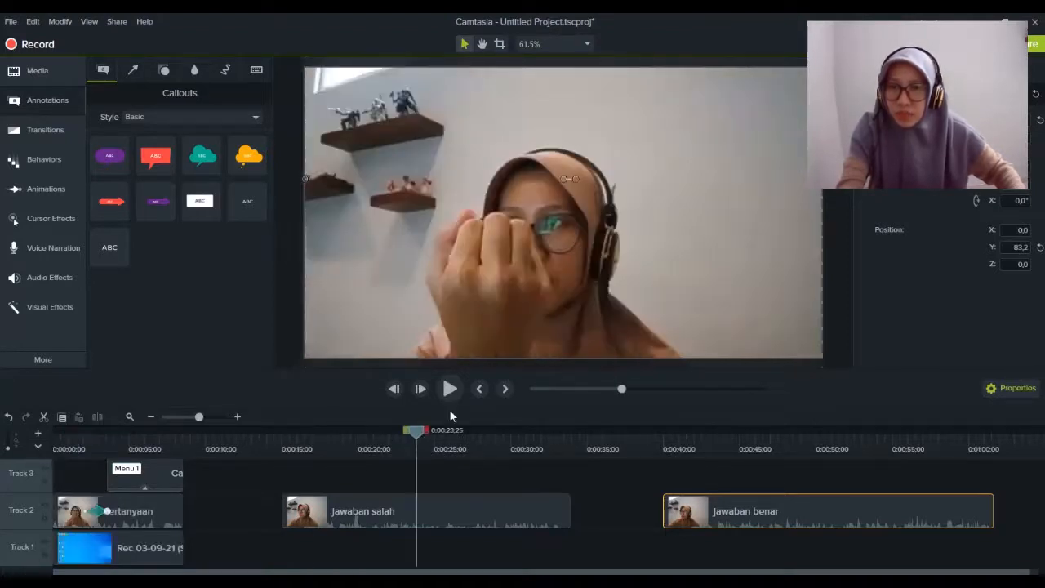
{"action": "left_click", "coordinate": [48, 161]}
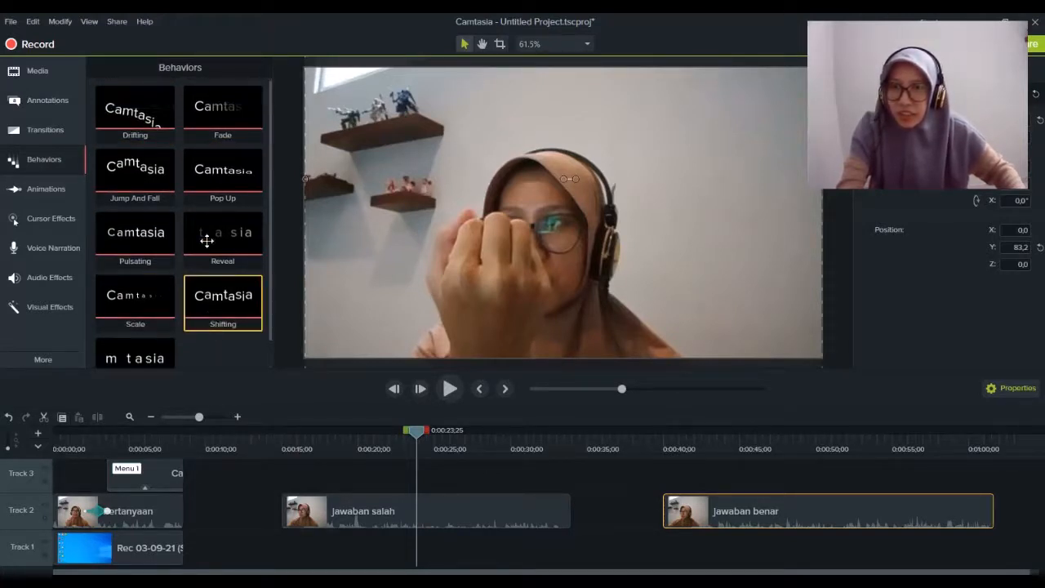
{"action": "scroll", "coordinate": [196, 335], "scroll_direction": "down", "scroll_amount": 1}
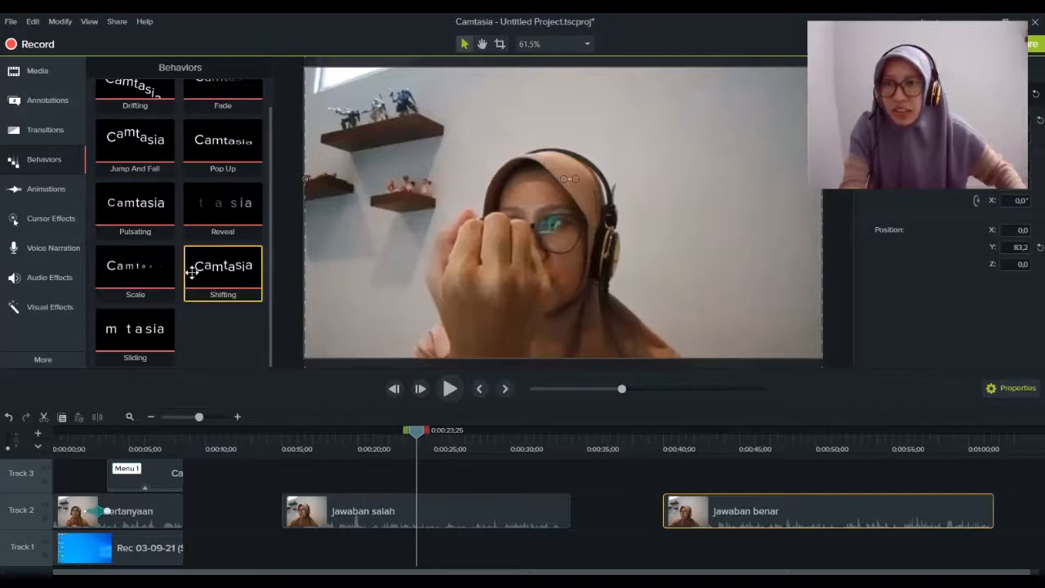
{"action": "left_click", "coordinate": [41, 191]}
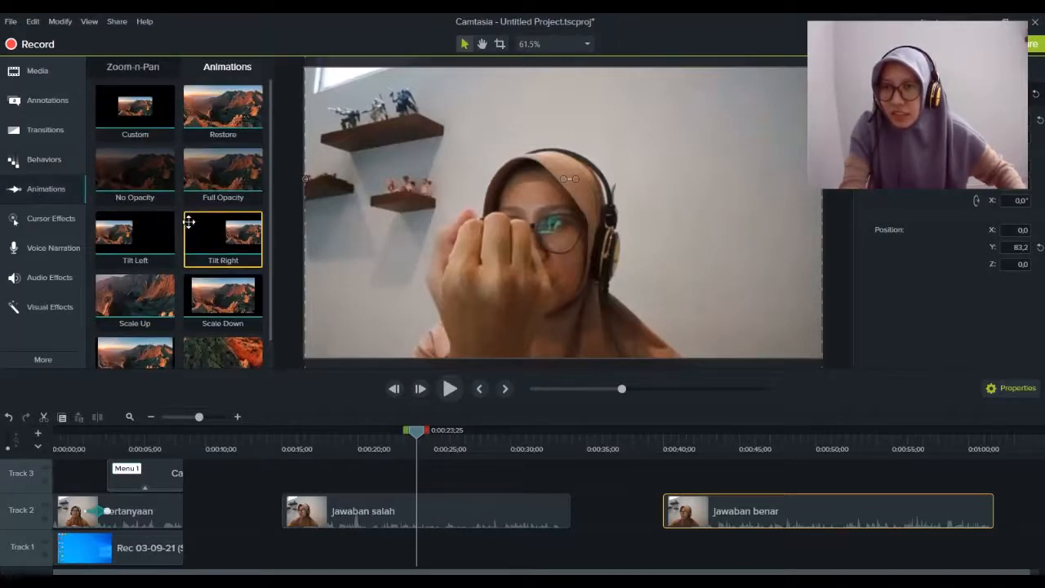
{"action": "left_click", "coordinate": [150, 74]}
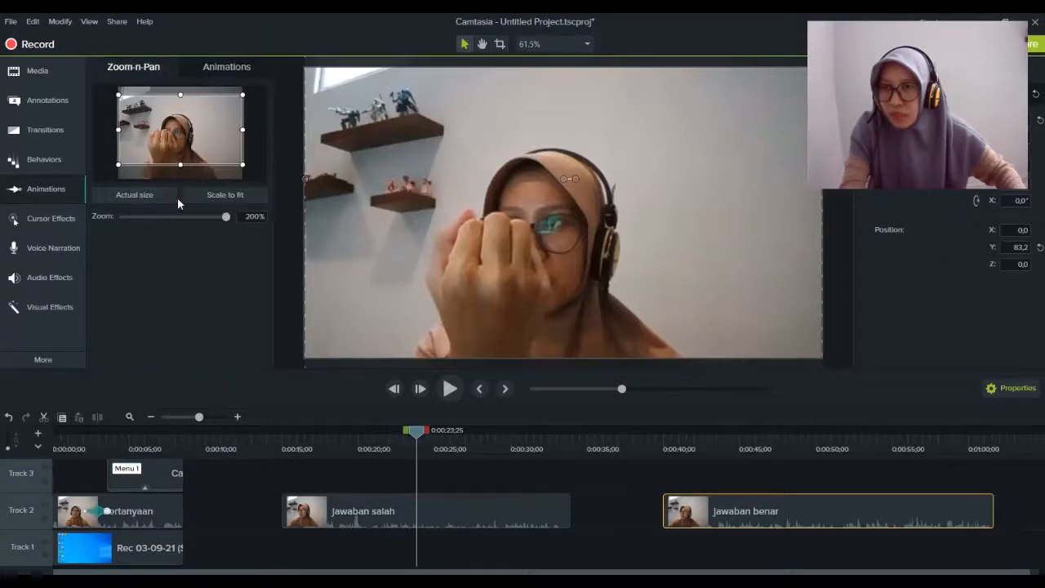
{"action": "left_click", "coordinate": [227, 69]}
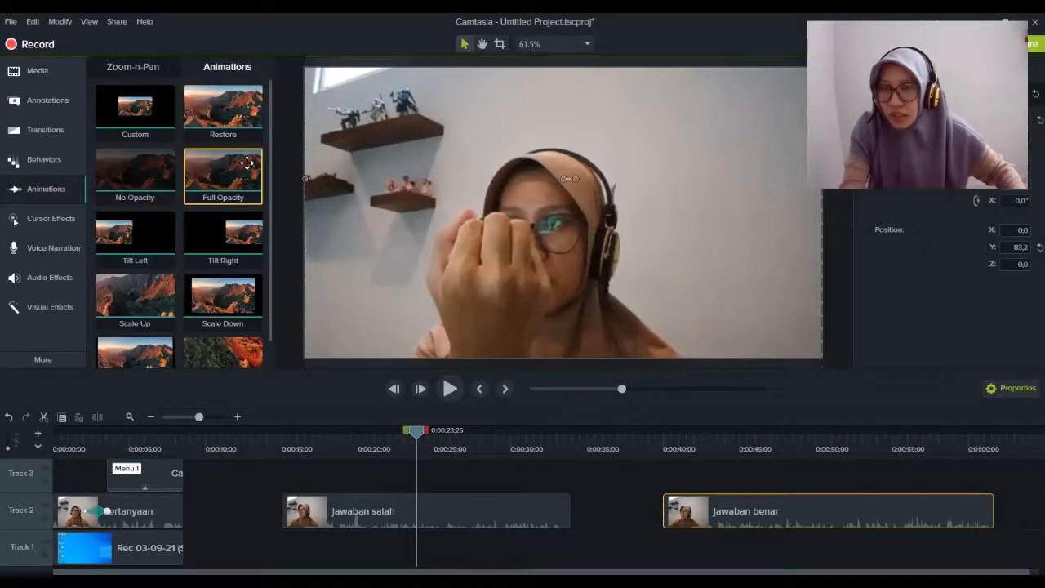
{"action": "scroll", "coordinate": [221, 262], "scroll_direction": "down", "scroll_amount": 1}
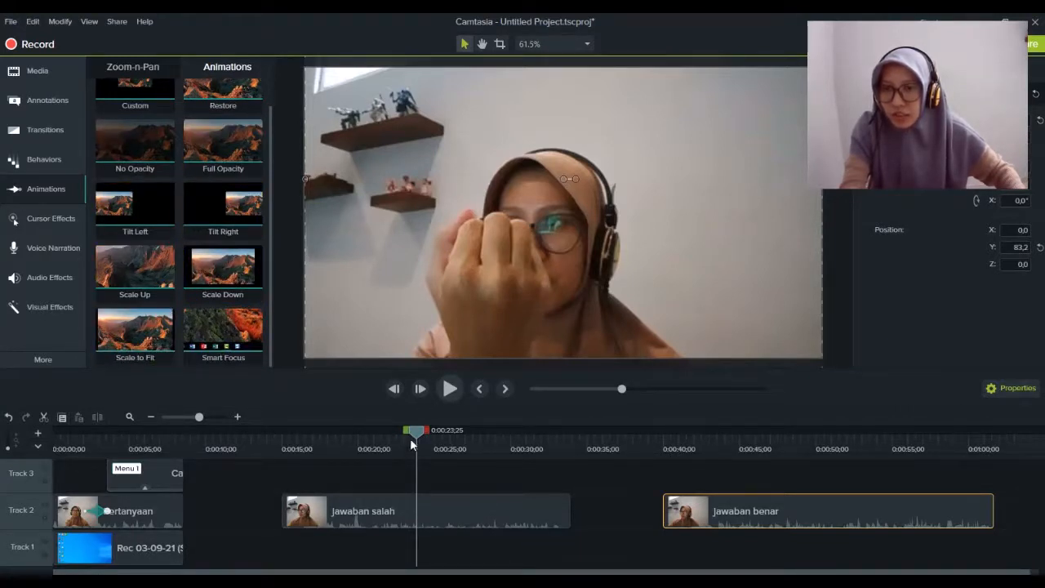
- Delete the existing animation on the Track 2 question clip that ends where the menu callouts begin, at 0:00:03;17
{"action": "left_click_drag", "start_coordinate": [417, 438], "coordinate": [97, 451]}
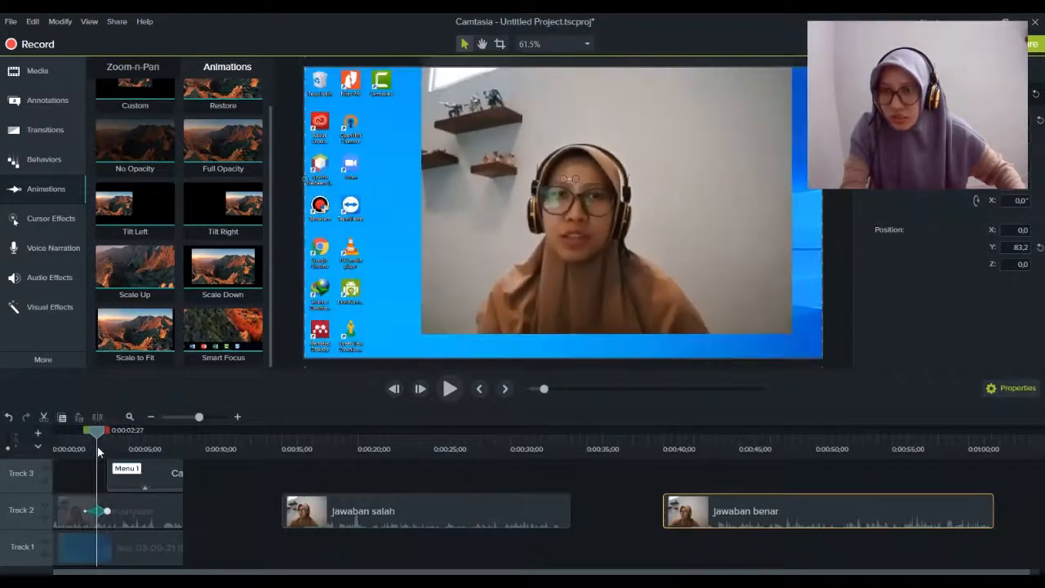
{"action": "left_click_drag", "start_coordinate": [205, 416], "coordinate": [221, 418]}
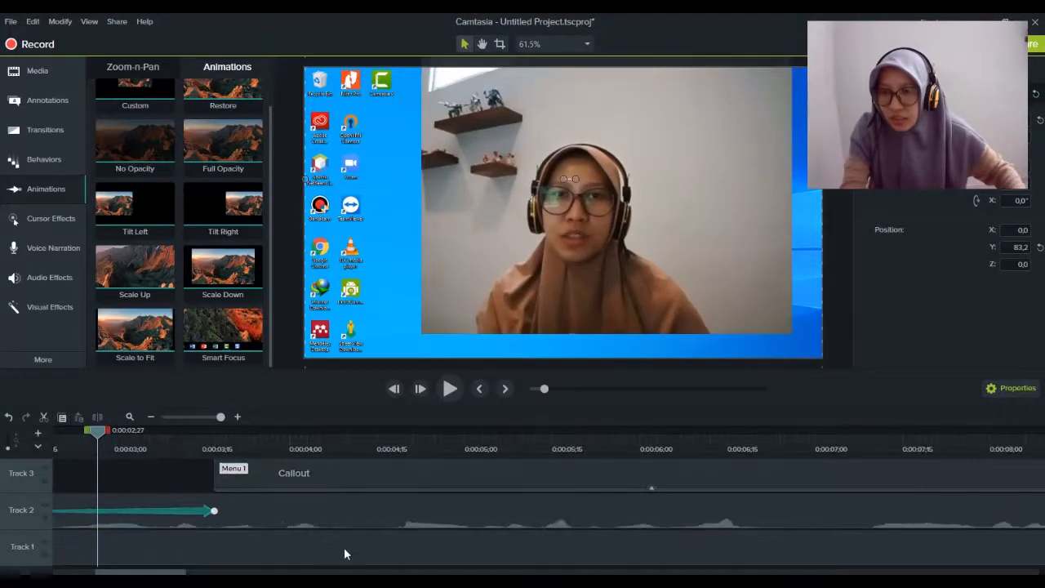
{"action": "scroll", "coordinate": [212, 531], "scroll_direction": "left", "scroll_amount": 5}
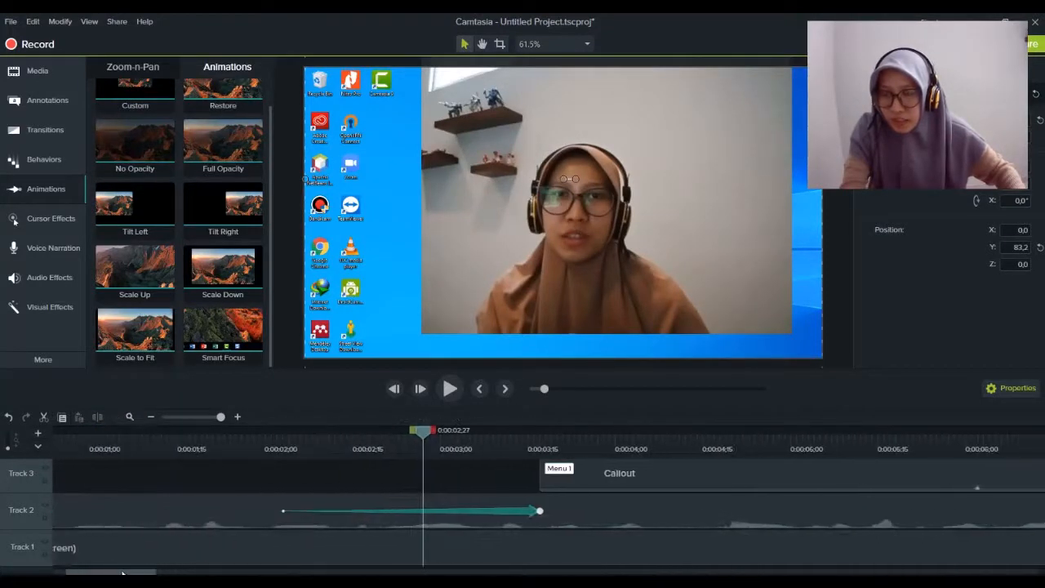
{"action": "left_click_drag", "start_coordinate": [423, 432], "coordinate": [546, 537]}
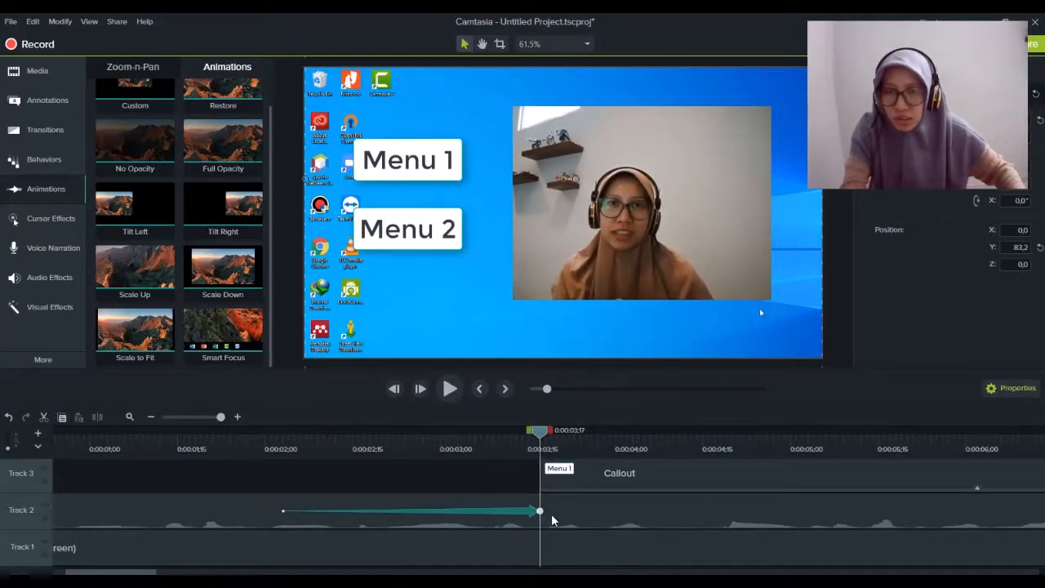
{"action": "left_click", "coordinate": [463, 515]}
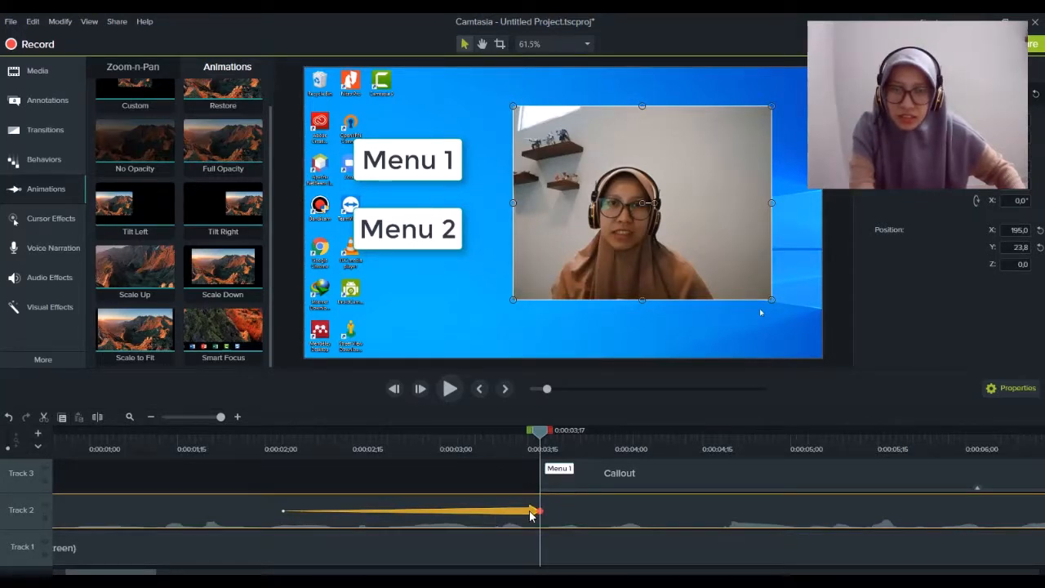
{"action": "key", "text": "Delete"}
- Apply a Scale Down animation to the Track 2 question clip, running from 0:00:02;15 to the start of the menu callouts at 0:00:03;17
{"action": "left_click_drag", "start_coordinate": [540, 429], "coordinate": [532, 429]}
{"action": "left_click", "coordinate": [303, 448]}
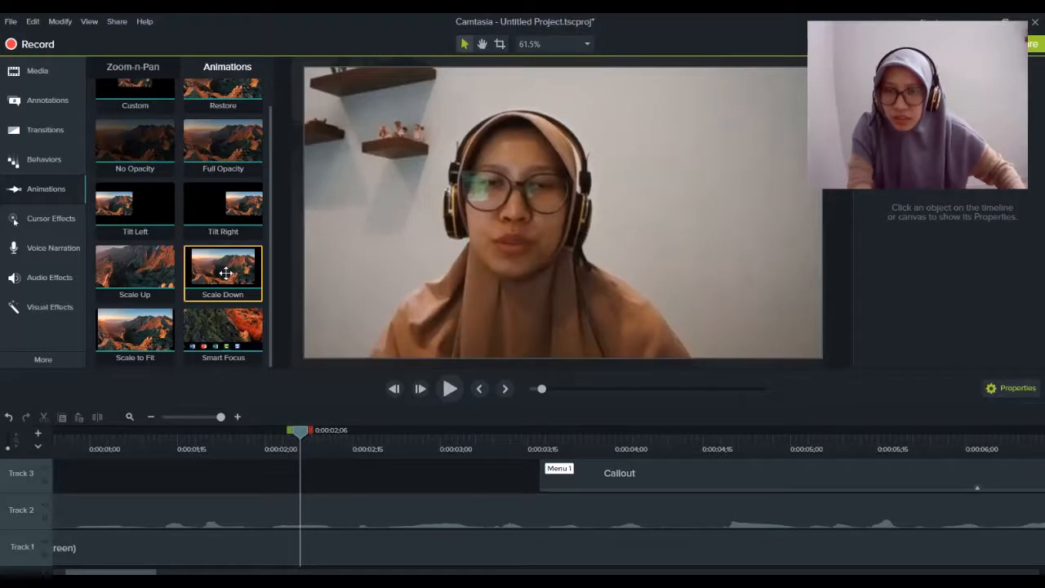
{"action": "left_click_drag", "start_coordinate": [230, 276], "coordinate": [544, 512]}
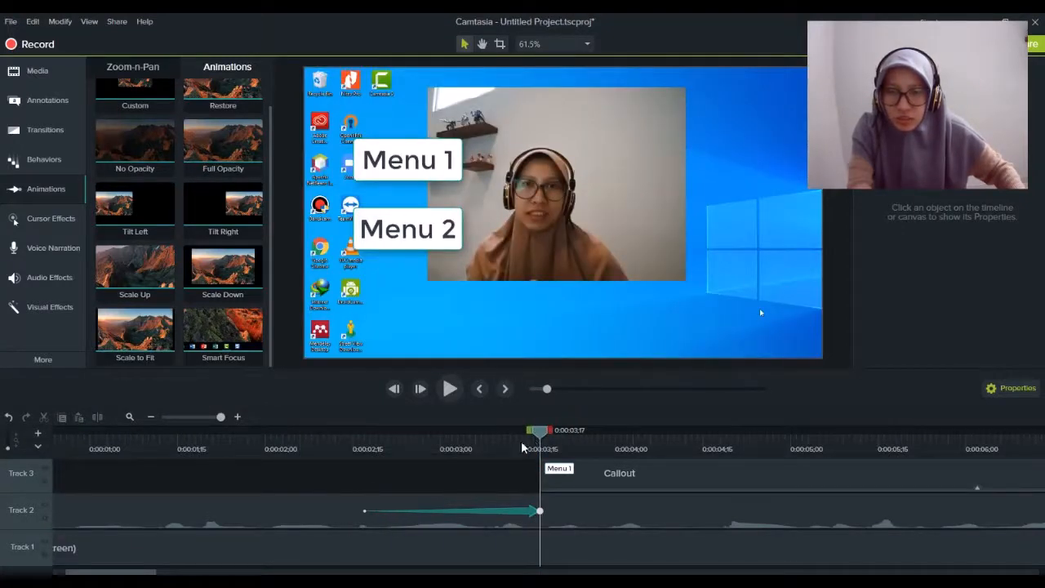
{"action": "left_click_drag", "start_coordinate": [538, 439], "coordinate": [364, 455]}
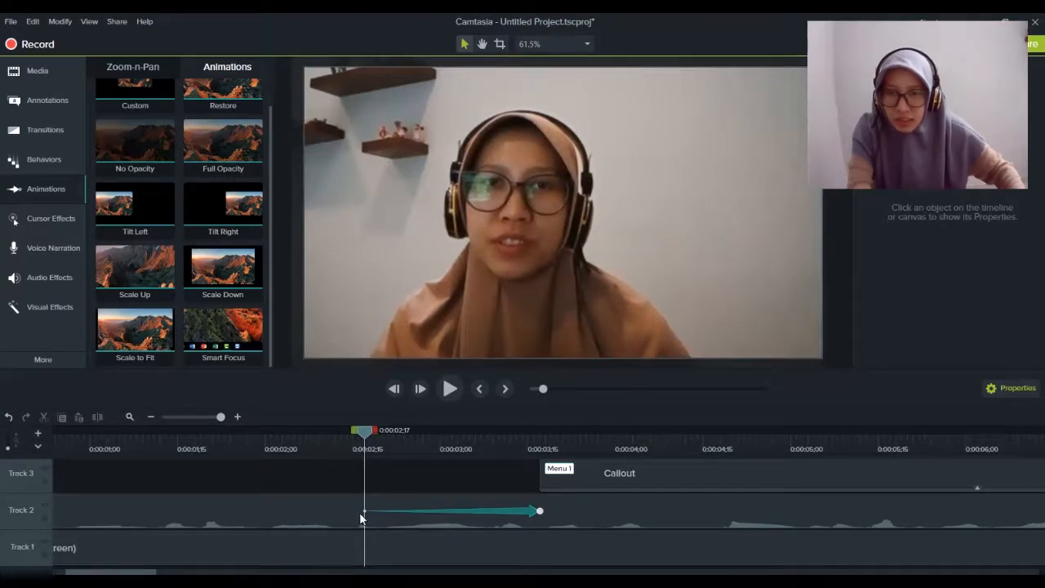
{"action": "left_click_drag", "start_coordinate": [364, 509], "coordinate": [353, 511]}
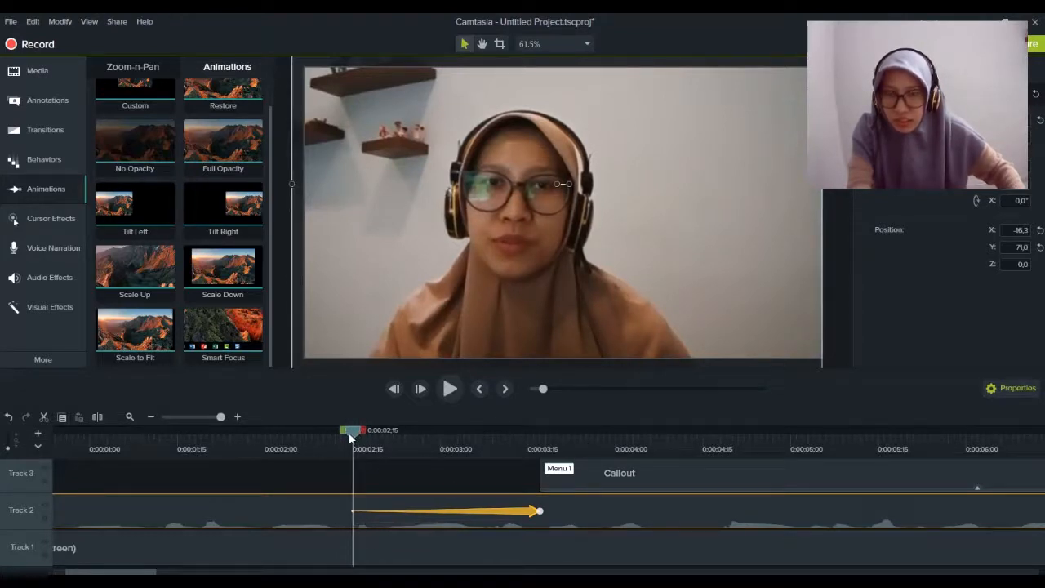
- Move the shrunken question video to about X 198,3 and Y 27,1 at the animation's end, and scrub through the animation to preview it
{"action": "left_click_drag", "start_coordinate": [349, 439], "coordinate": [541, 459]}
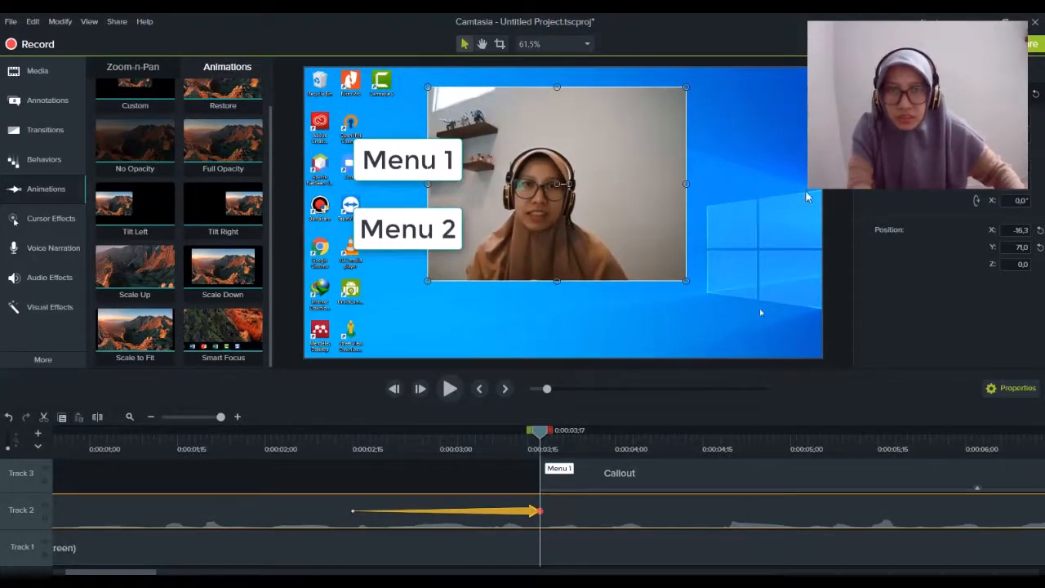
{"action": "left_click_drag", "start_coordinate": [618, 153], "coordinate": [704, 171]}
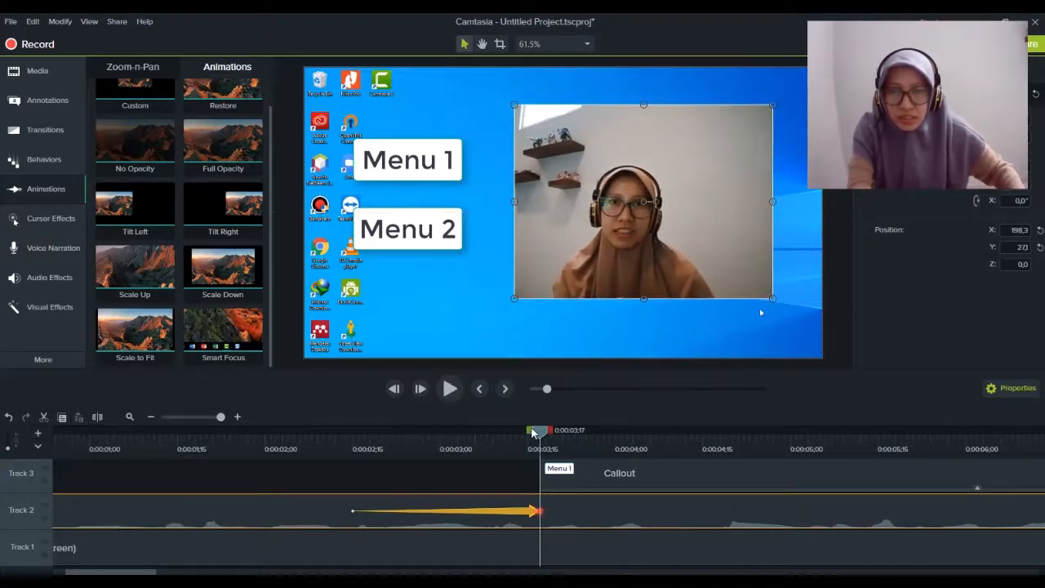
{"action": "left_click_drag", "start_coordinate": [539, 430], "coordinate": [511, 447]}
{"action": "left_click_drag", "start_coordinate": [412, 448], "coordinate": [504, 449]}
{"action": "left_click_drag", "start_coordinate": [350, 460], "coordinate": [667, 408]}
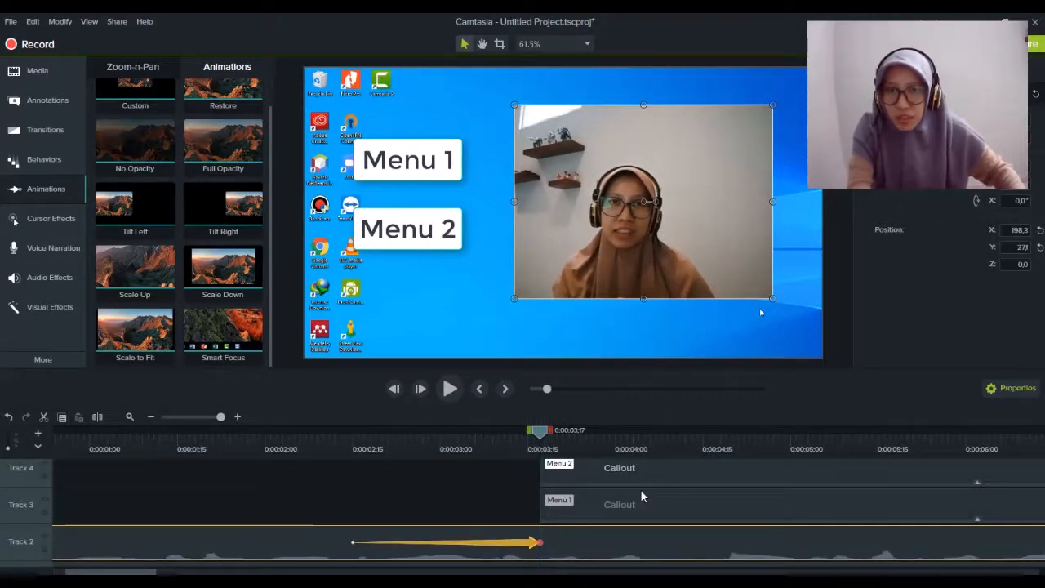
- Add a white rectangular Basic callout on Track 5 at 0:00:03;17, shrink it to the menu callouts' width and place it below Menu 2
{"action": "scroll", "coordinate": [642, 495], "scroll_direction": "up", "scroll_amount": 1}
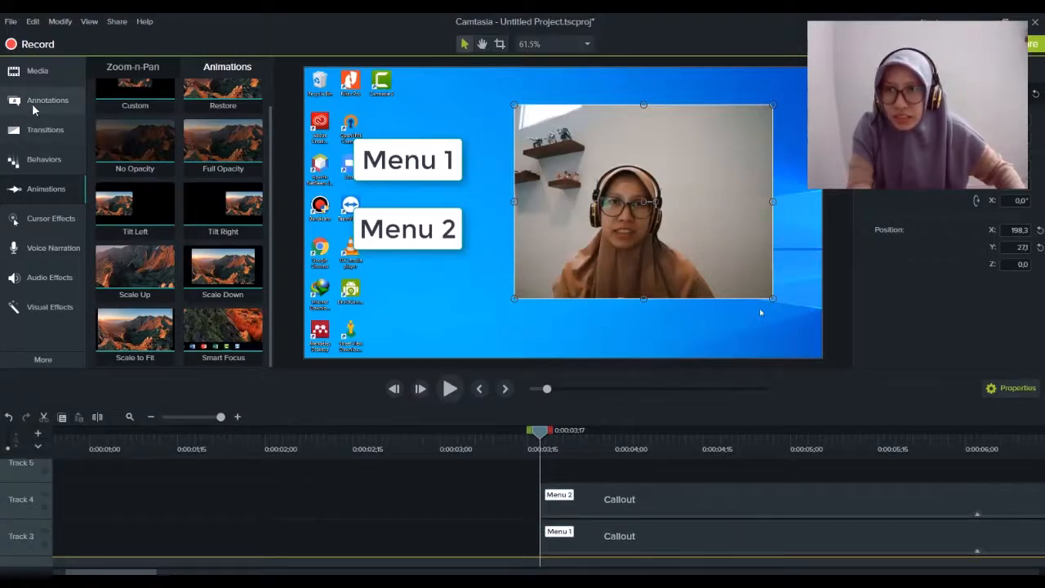
{"action": "left_click", "coordinate": [49, 104]}
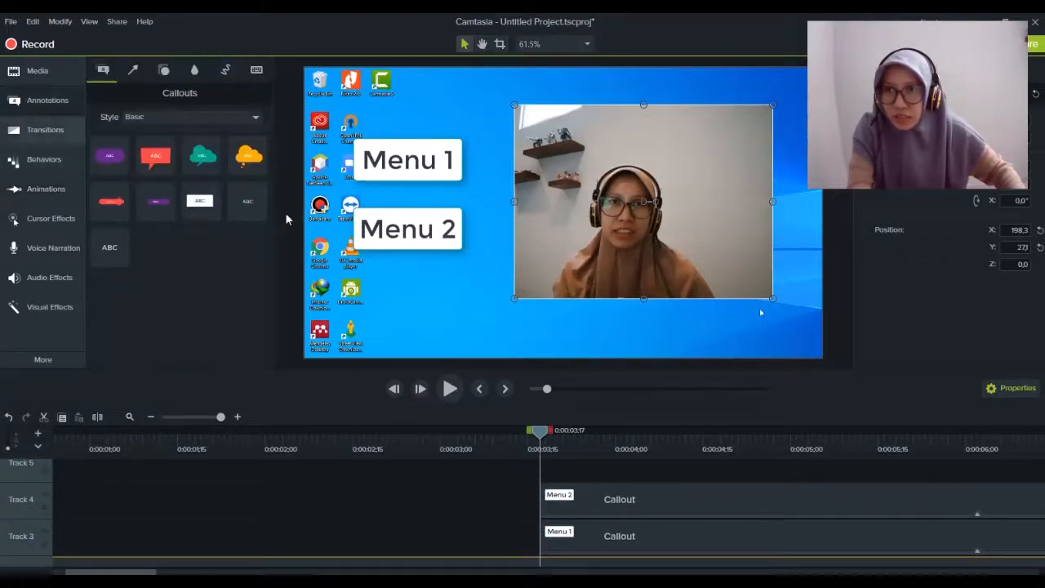
{"action": "left_click_drag", "start_coordinate": [204, 203], "coordinate": [547, 486]}
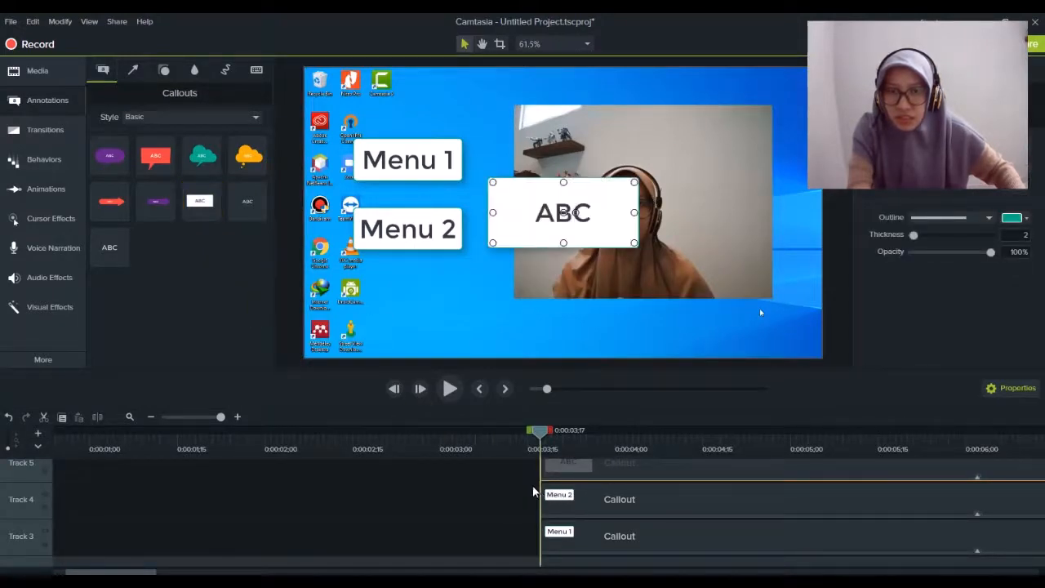
{"action": "left_click_drag", "start_coordinate": [590, 211], "coordinate": [481, 282]}
{"action": "left_click_drag", "start_coordinate": [500, 328], "coordinate": [432, 285]}
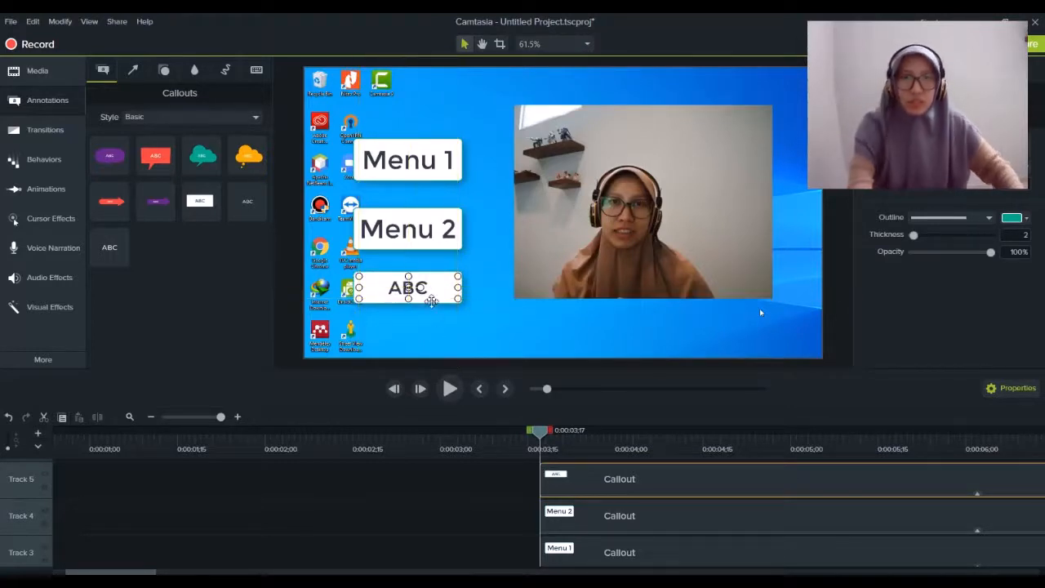
- Replace the new callout's ABC text with "Menu 3"
{"action": "double_click", "coordinate": [432, 285]}
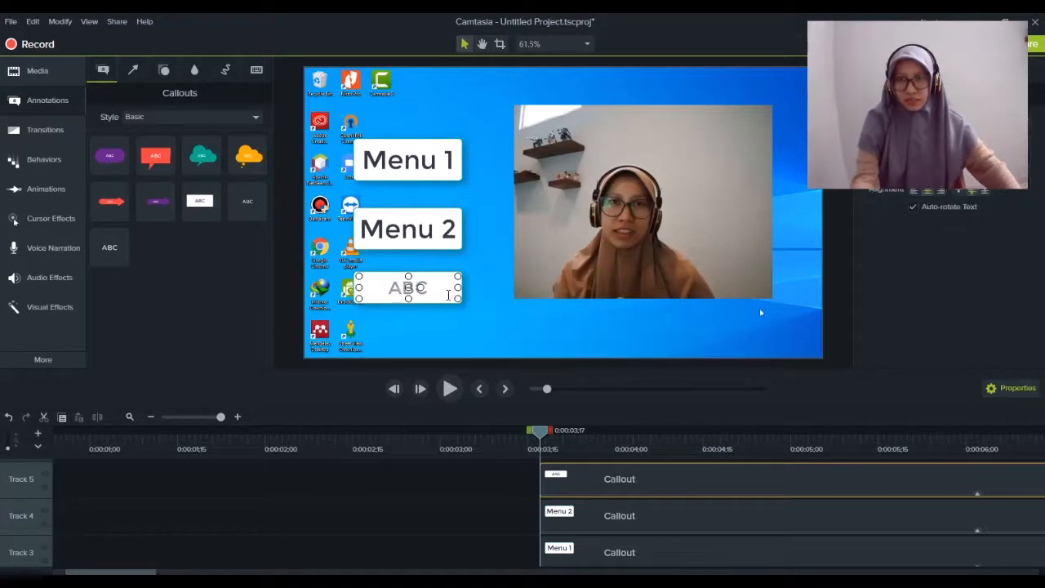
{"action": "key", "text": "BackSpace"}
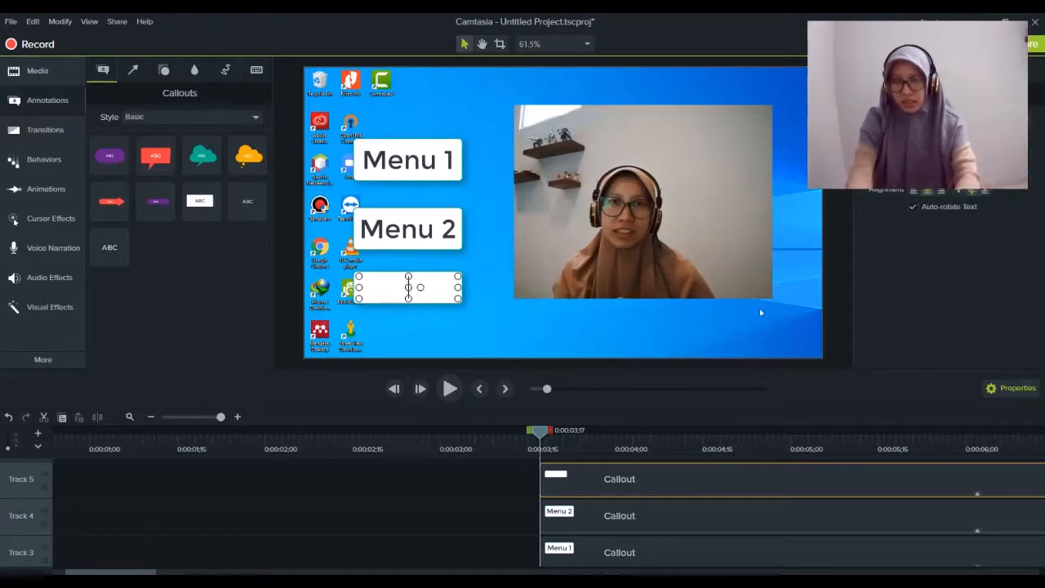
{"action": "type", "text": "Menu 3"}
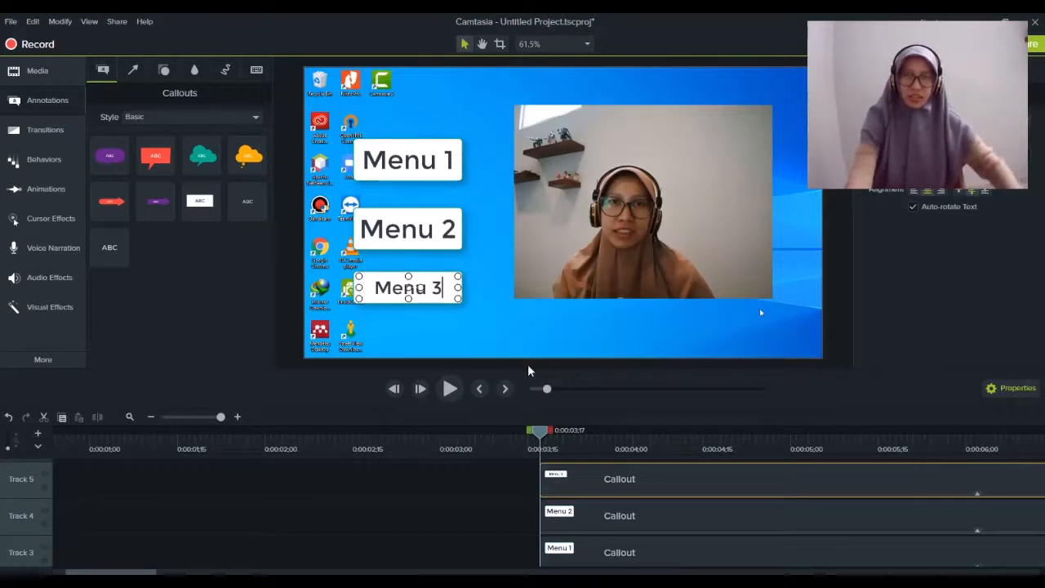
- Delete the Menu 3 callout from Track 5
{"action": "left_click", "coordinate": [449, 282]}
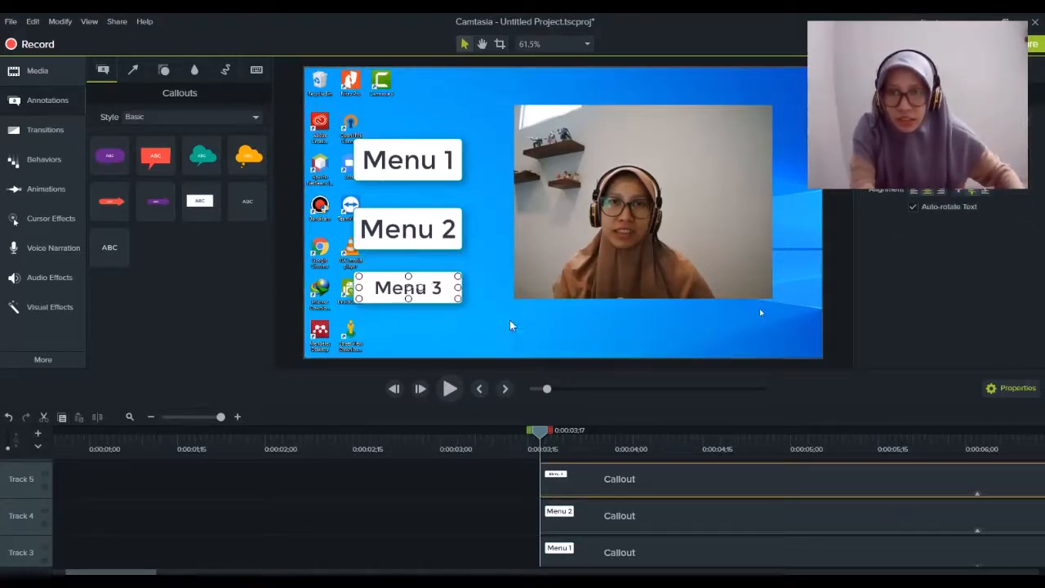
{"action": "key", "text": "Delete"}
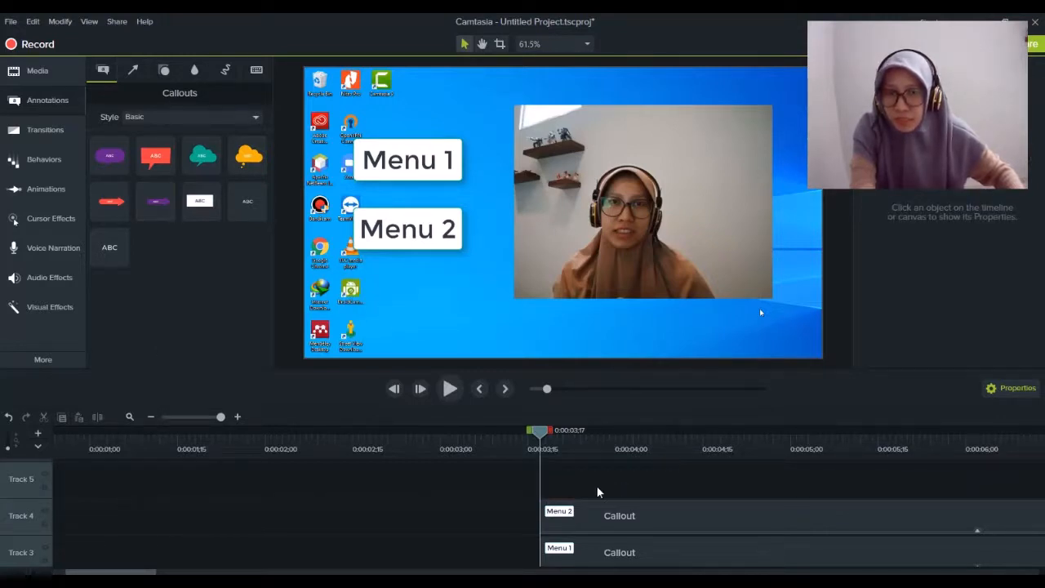
{"action": "scroll", "coordinate": [597, 490], "scroll_direction": "down", "scroll_amount": 2}
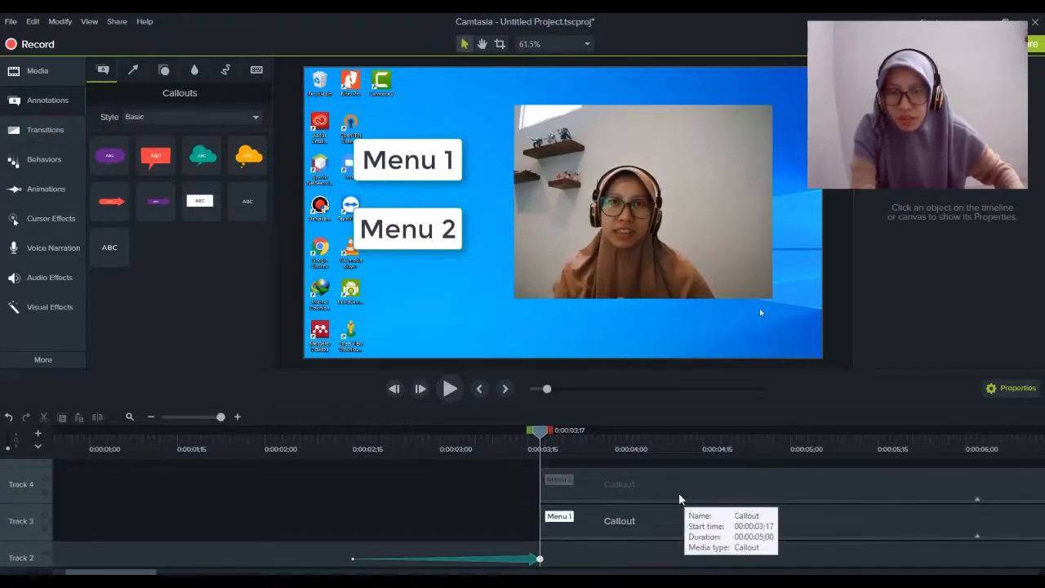
- Look through the cursor, audio and visual effects to locate Interactive Hotspot, and review the menu callouts on the timeline
{"action": "scroll", "coordinate": [702, 494], "scroll_direction": "down", "scroll_amount": 1}
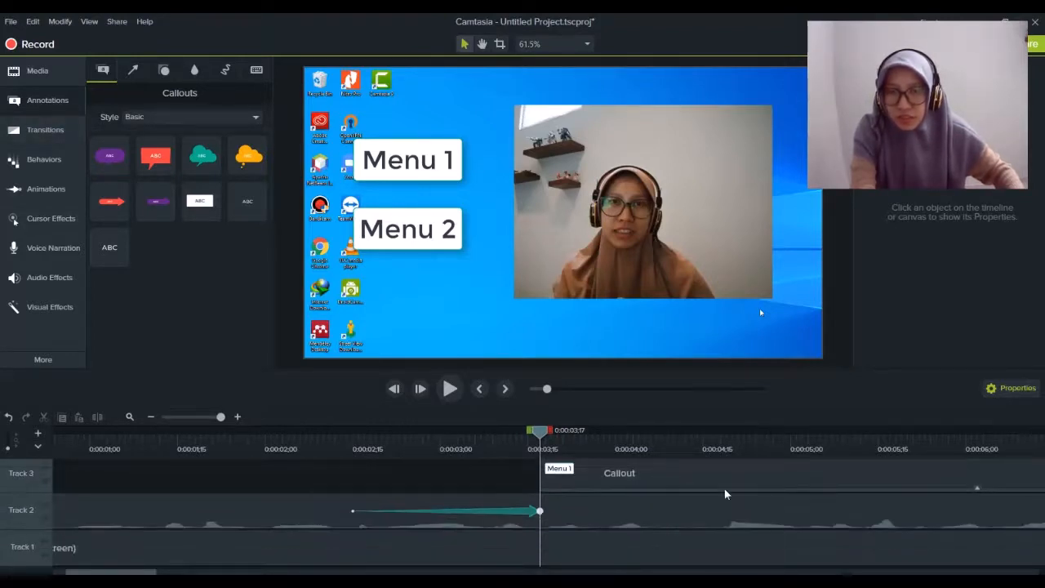
{"action": "left_click", "coordinate": [45, 232]}
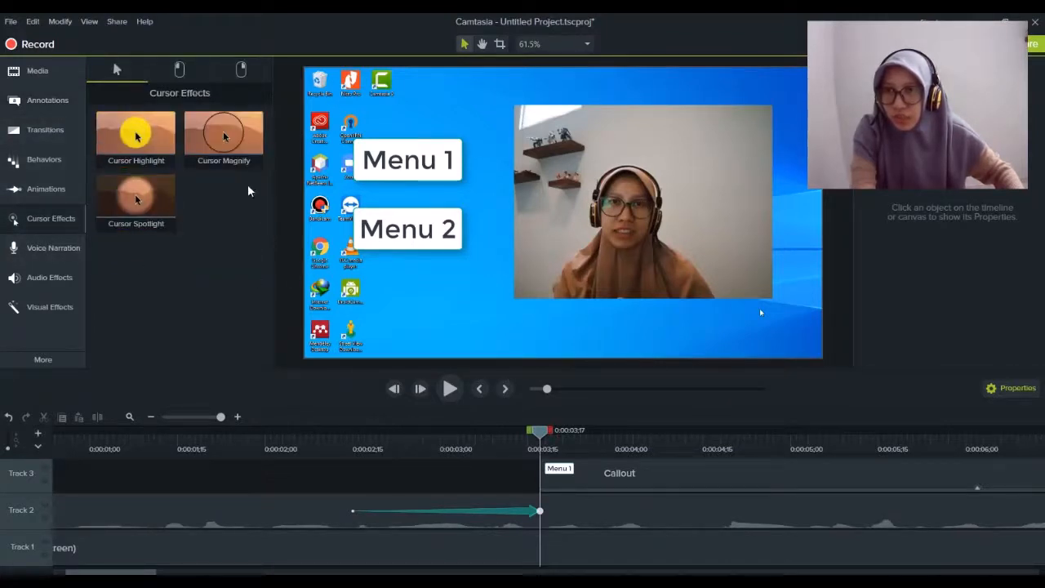
{"action": "left_click", "coordinate": [31, 258]}
{"action": "left_click", "coordinate": [33, 278]}
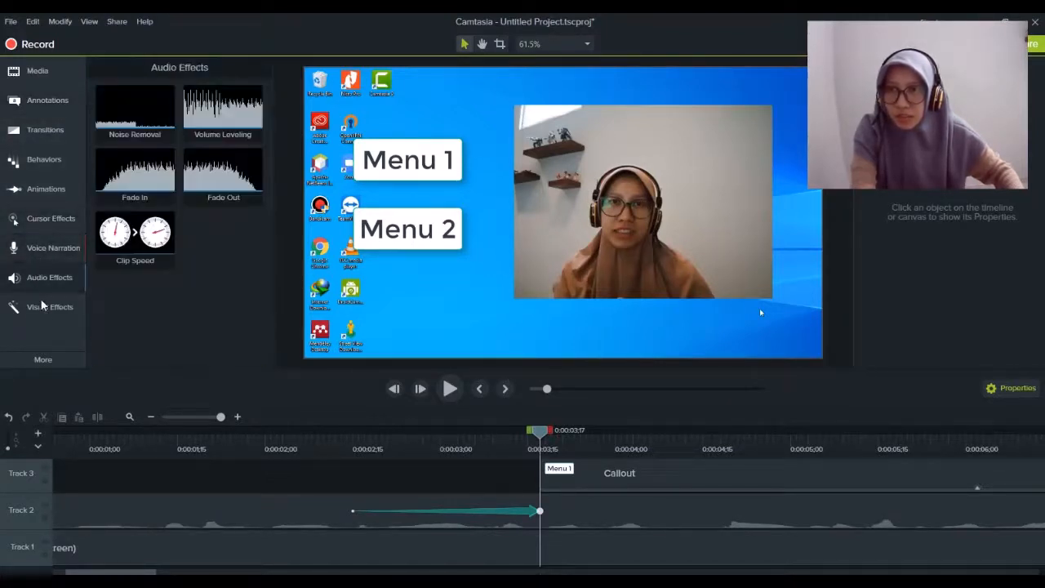
{"action": "left_click", "coordinate": [46, 314]}
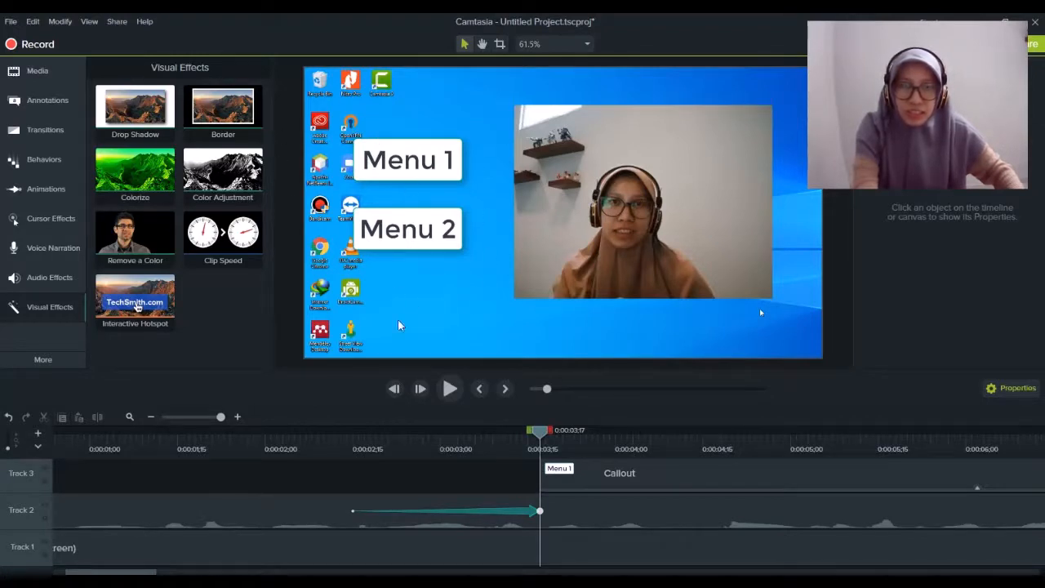
{"action": "scroll", "coordinate": [658, 525], "scroll_direction": "up", "scroll_amount": 1}
{"action": "scroll", "coordinate": [655, 527], "scroll_direction": "up", "scroll_amount": 1}
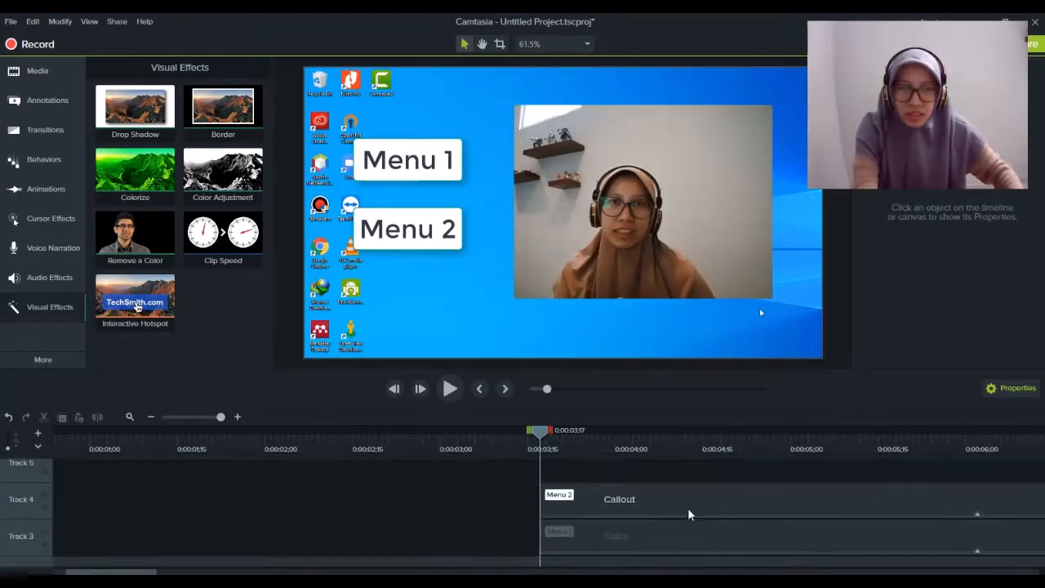
{"action": "scroll", "coordinate": [689, 514], "scroll_direction": "down", "scroll_amount": 1}
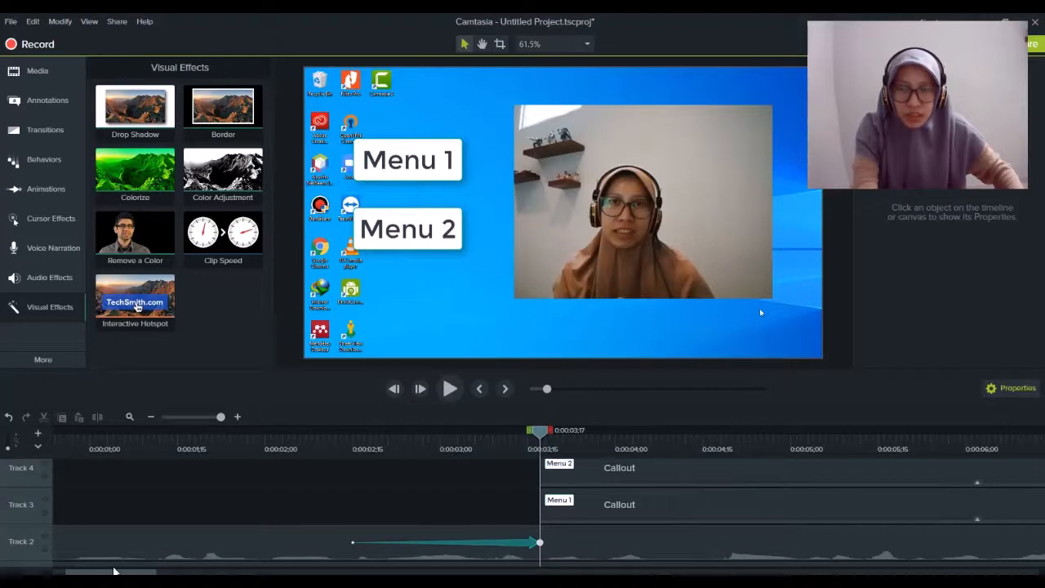
{"action": "left_click_drag", "start_coordinate": [114, 572], "coordinate": [268, 572]}
{"action": "left_click", "coordinate": [205, 417]}
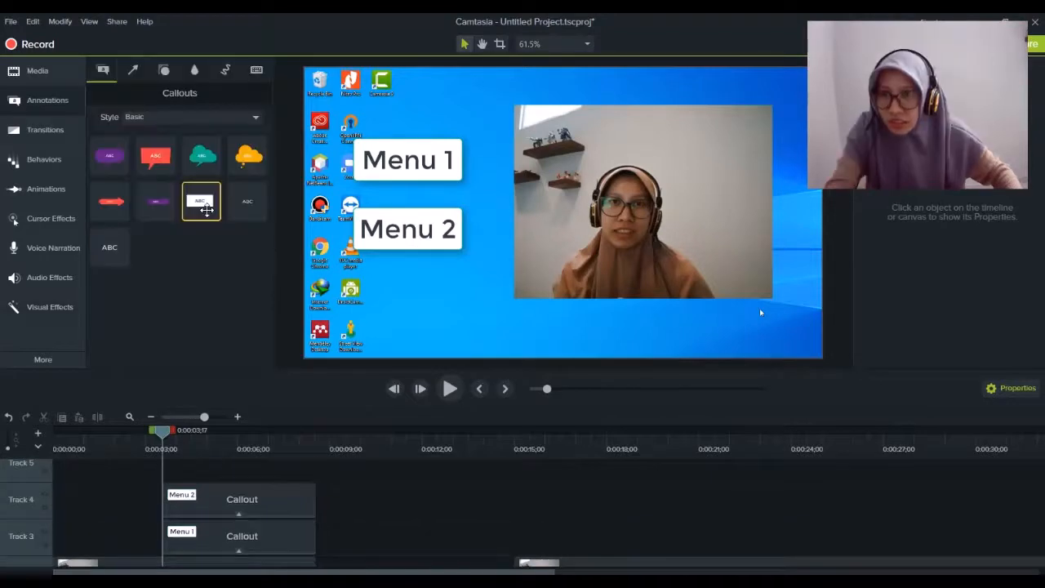
{"action": "left_click_drag", "start_coordinate": [206, 210], "coordinate": [657, 190]}
{"action": "left_click_drag", "start_coordinate": [588, 206], "coordinate": [460, 290]}
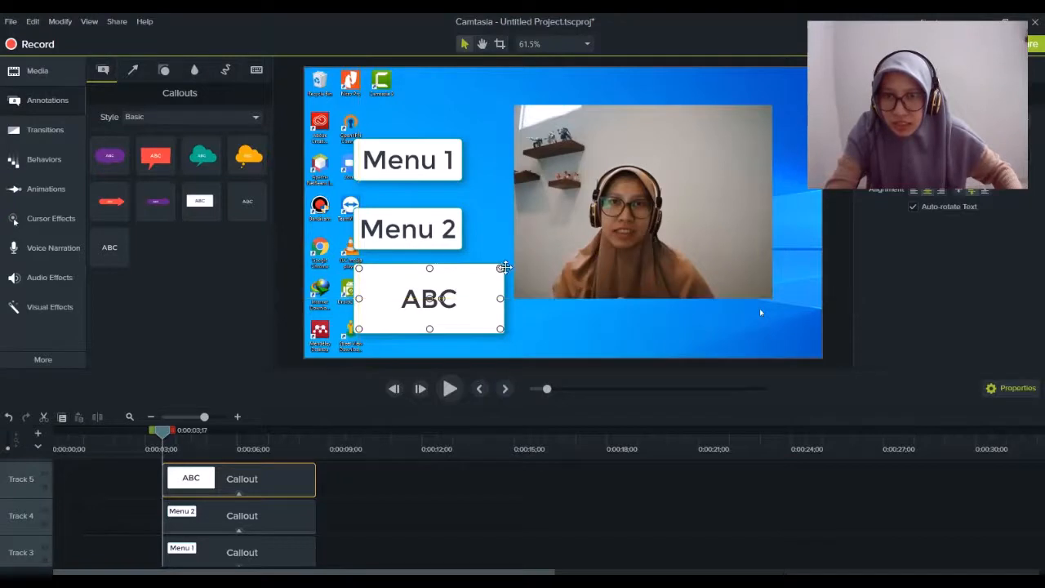
{"action": "key", "text": "Delete"}
- Add a white rectangular Basic callout on Track 3 at 0:00:15;00 and place it in the lower-right corner of the Jawaban salah video
{"action": "scroll", "coordinate": [734, 493], "scroll_direction": "down", "scroll_amount": 1}
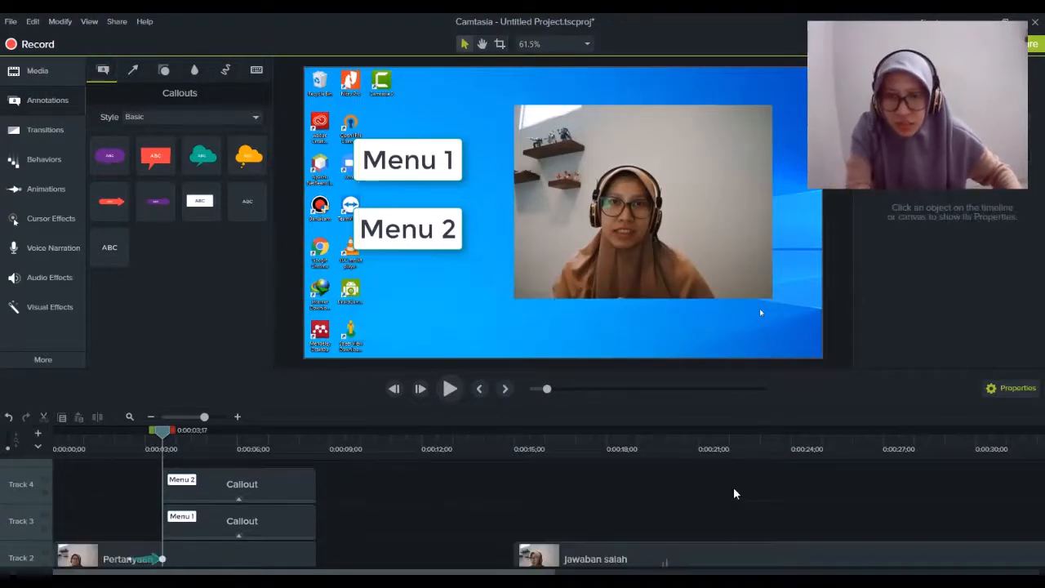
{"action": "left_click", "coordinate": [527, 452]}
{"action": "left_click_drag", "start_coordinate": [528, 429], "coordinate": [515, 439]}
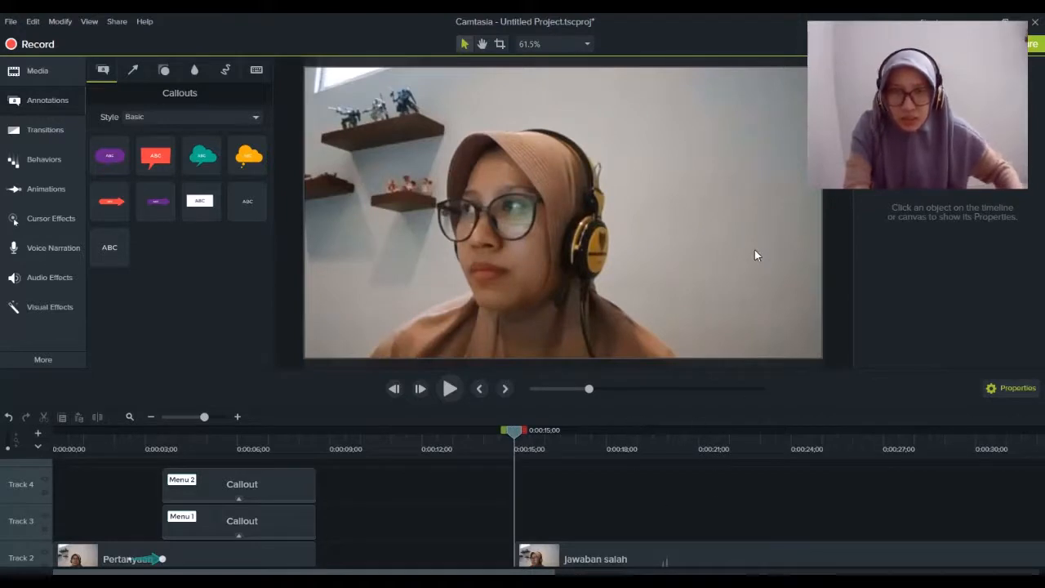
{"action": "left_click_drag", "start_coordinate": [199, 201], "coordinate": [515, 533]}
{"action": "left_click_drag", "start_coordinate": [582, 212], "coordinate": [750, 303]}
- Shift the new ABC callout along Track 3 so that it ends together with the Jawaban salah clip
{"action": "scroll", "coordinate": [754, 483], "scroll_direction": "down", "scroll_amount": 1}
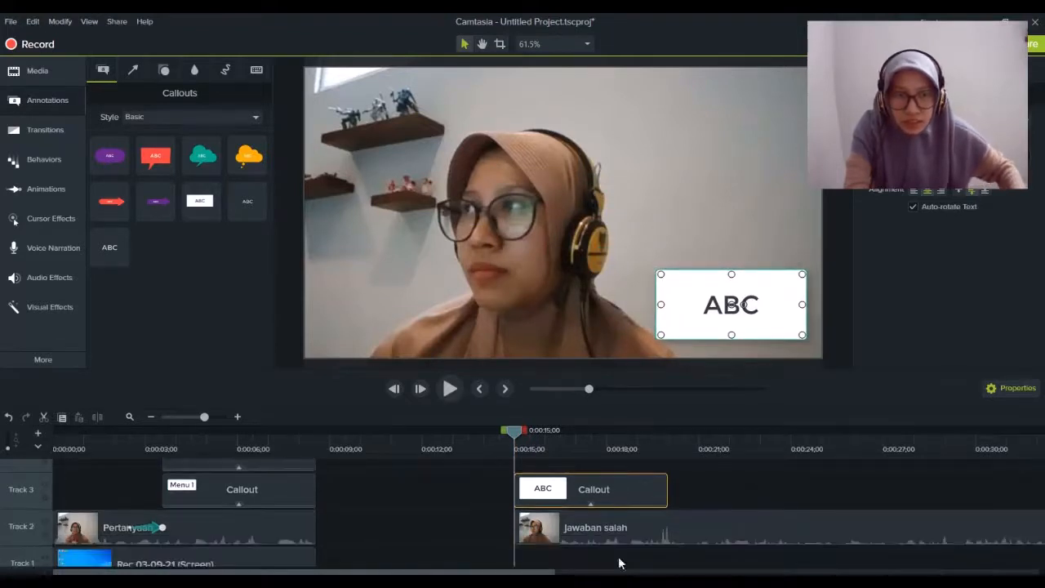
{"action": "mouse_move", "coordinate": [204, 416]}
{"action": "left_mouse_down"}
{"action": "mouse_move", "coordinate": [219, 417]}
{"action": "mouse_move", "coordinate": [199, 419]}
{"action": "left_mouse_up"}
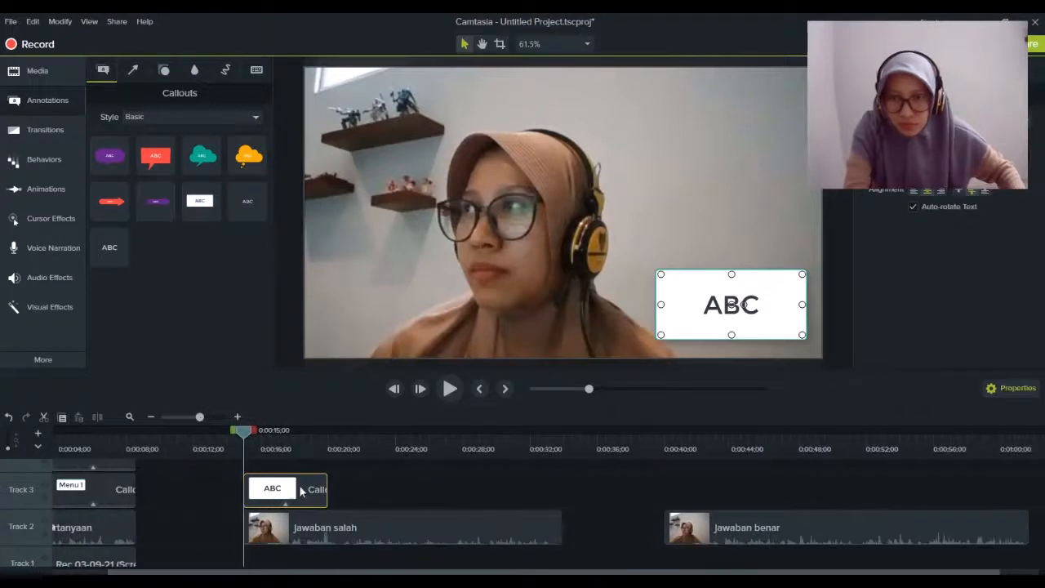
{"action": "left_click_drag", "start_coordinate": [298, 489], "coordinate": [561, 516]}
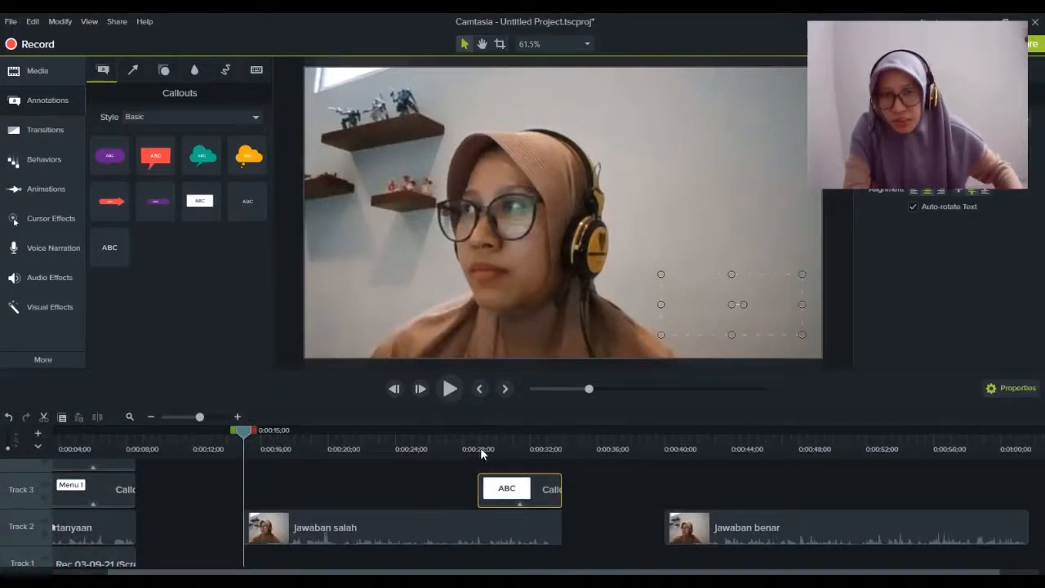
- Replace the ABC text of the callout over the end of the Jawaban salah clip with "Back ke Video 1"
{"action": "mouse_move", "coordinate": [482, 453]}
{"action": "left_mouse_down"}
{"action": "mouse_move", "coordinate": [382, 441]}
{"action": "mouse_move", "coordinate": [266, 455]}
{"action": "mouse_move", "coordinate": [333, 446]}
{"action": "mouse_move", "coordinate": [501, 463]}
{"action": "left_mouse_up"}
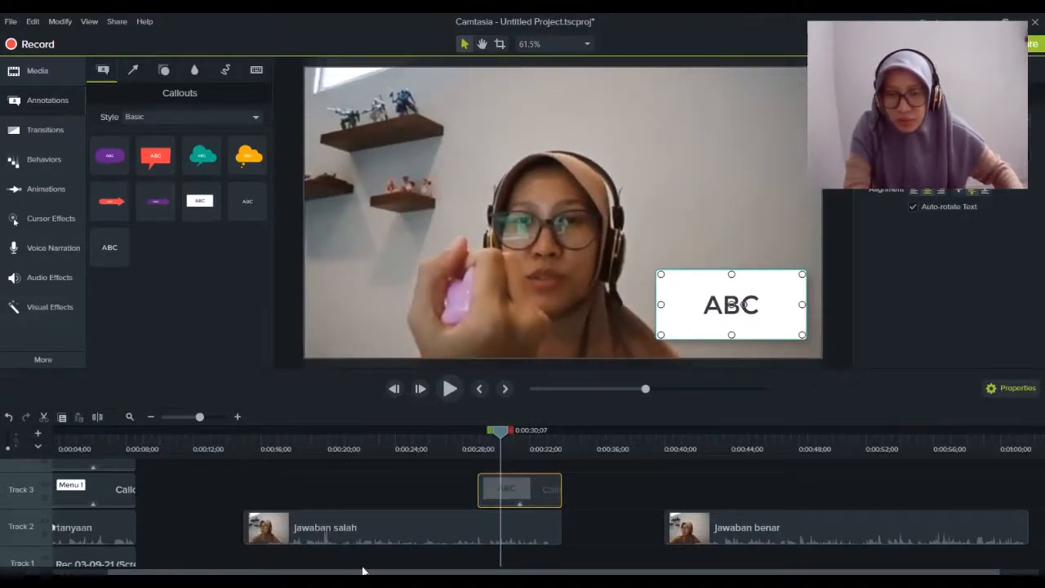
{"action": "left_click_drag", "start_coordinate": [501, 436], "coordinate": [495, 442]}
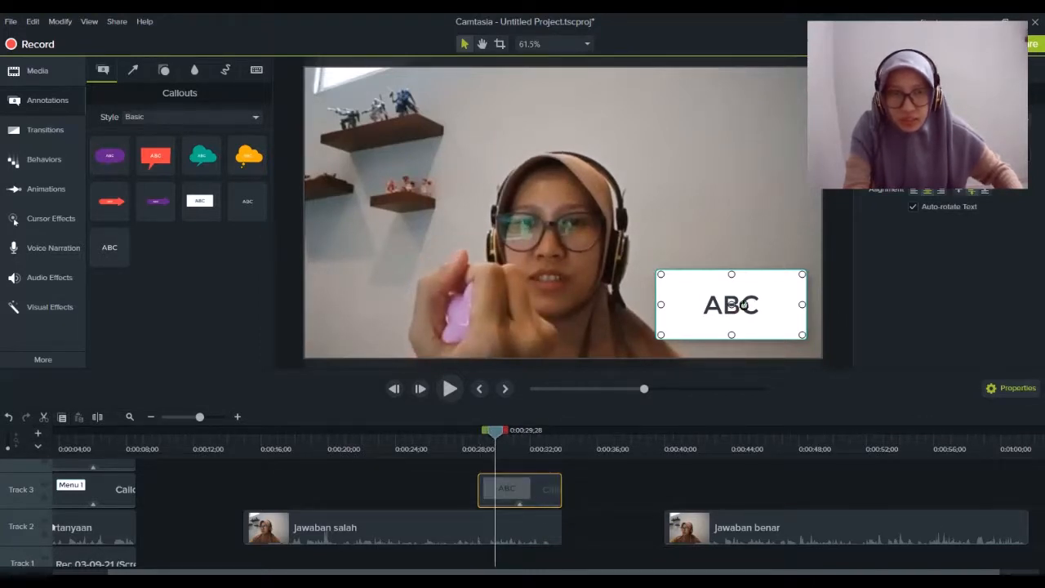
{"action": "type", "text": "Back"}
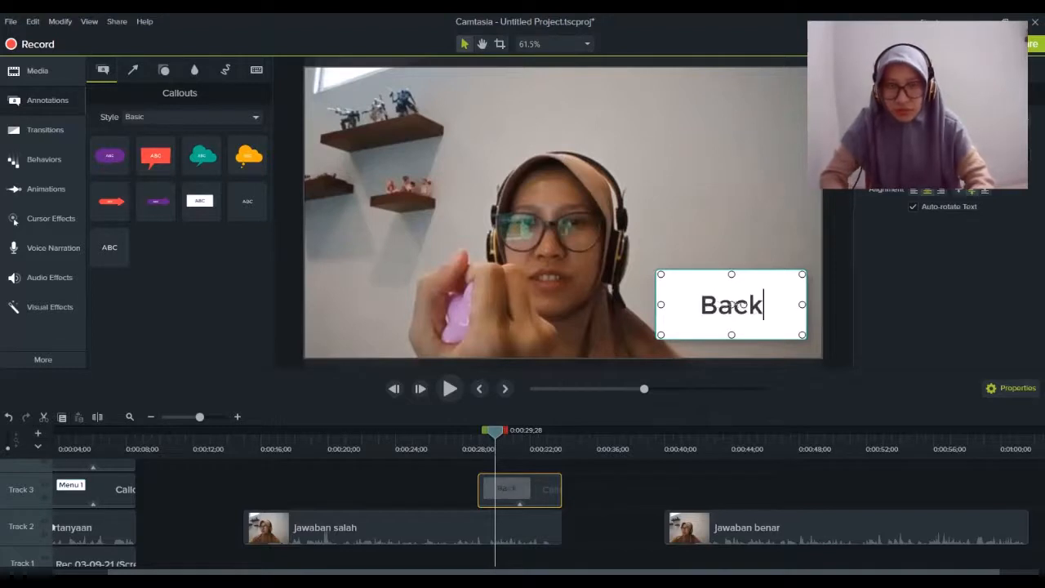
{"action": "key", "text": "Escape"}
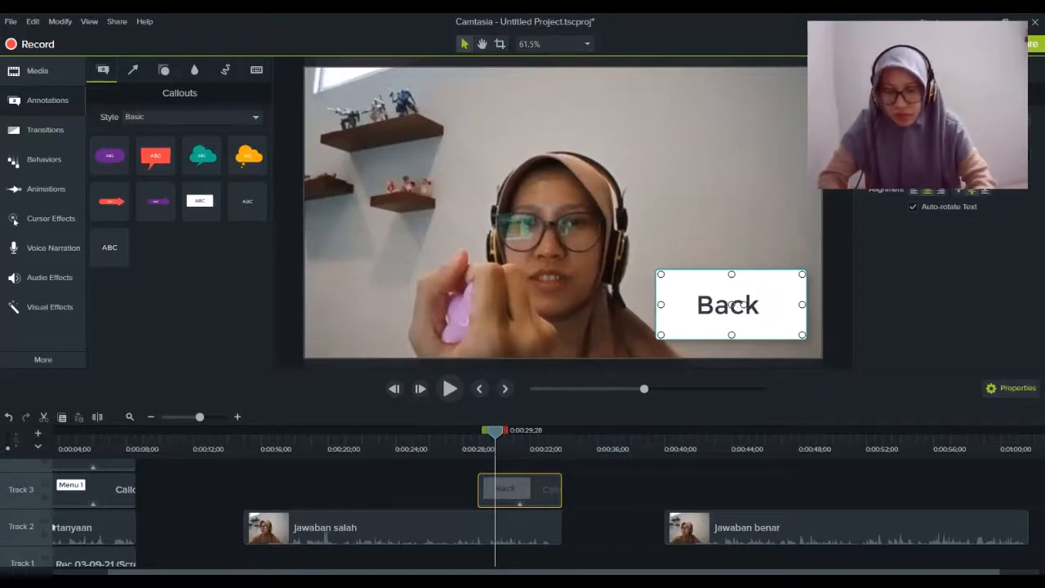
{"action": "type", "text": "ke Video 1"}
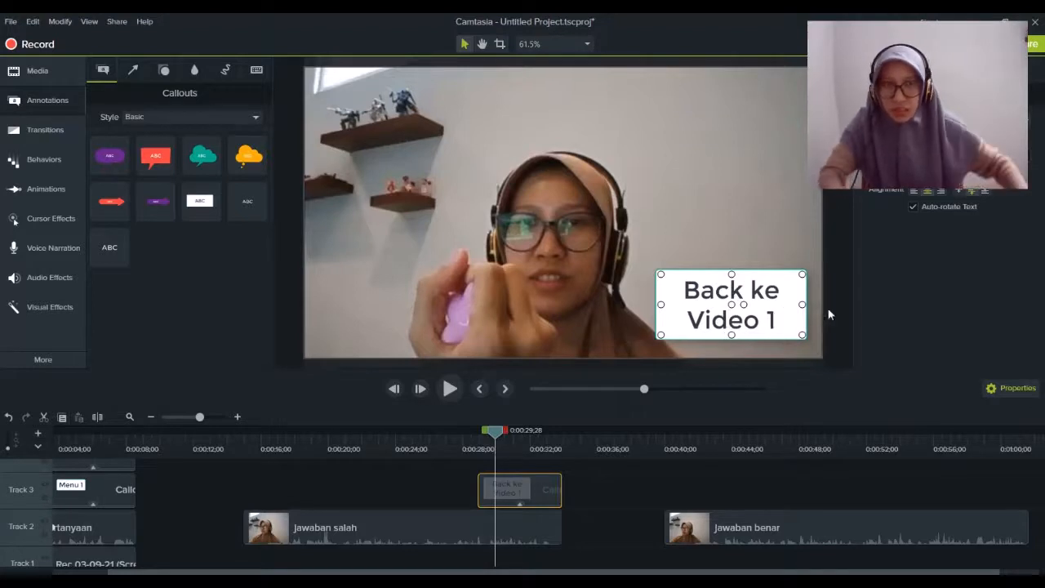
{"action": "left_click", "coordinate": [748, 148]}
{"action": "left_click", "coordinate": [709, 288]}
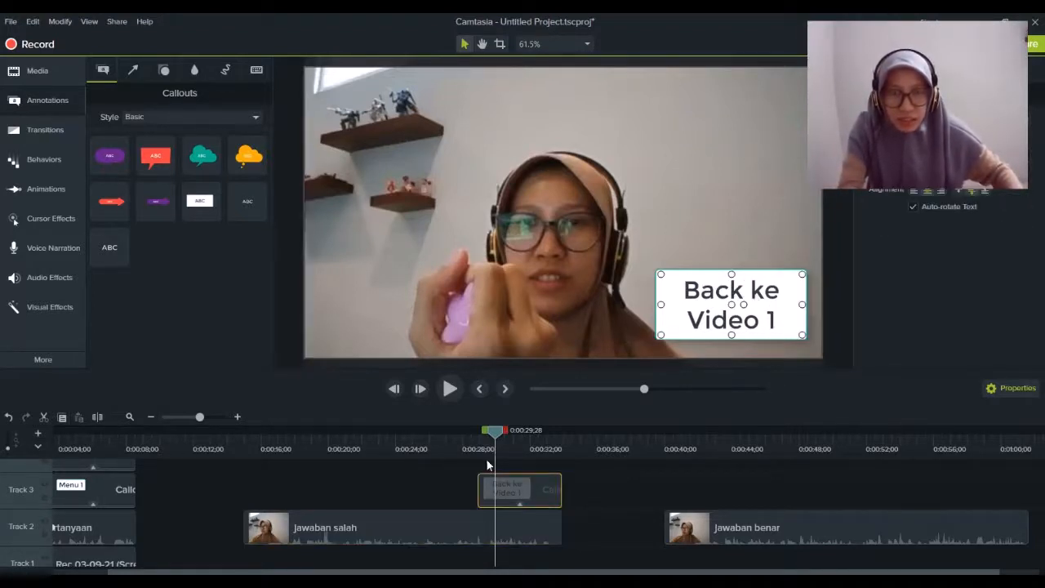
- Add the Interactive Hotspot visual effect to the Back ke Video 1 callout
{"action": "mouse_move", "coordinate": [493, 438]}
{"action": "left_mouse_down"}
{"action": "mouse_move", "coordinate": [476, 441]}
{"action": "mouse_move", "coordinate": [486, 442]}
{"action": "left_mouse_up"}
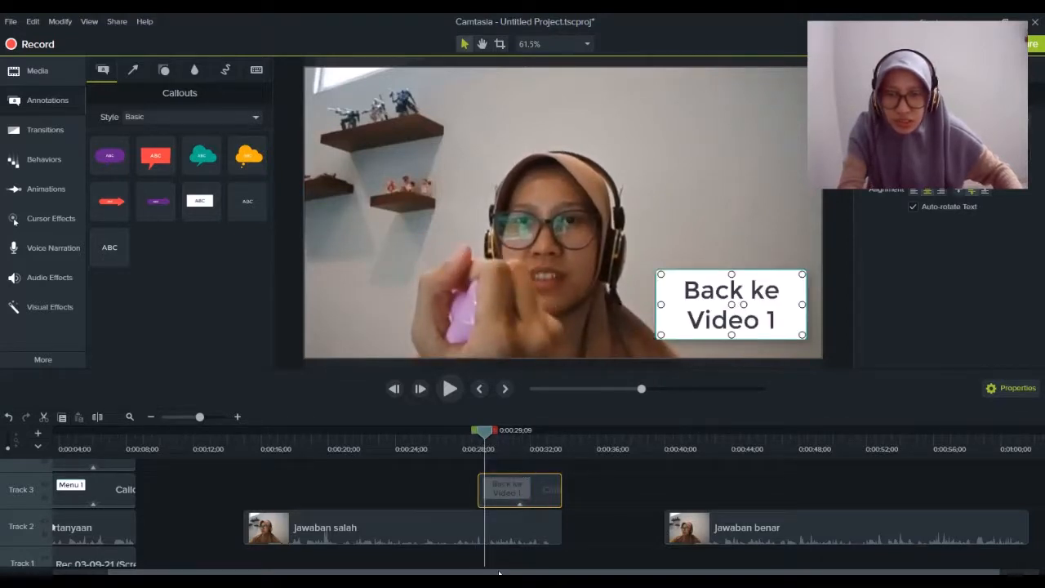
{"action": "left_click_drag", "start_coordinate": [499, 572], "coordinate": [471, 572]}
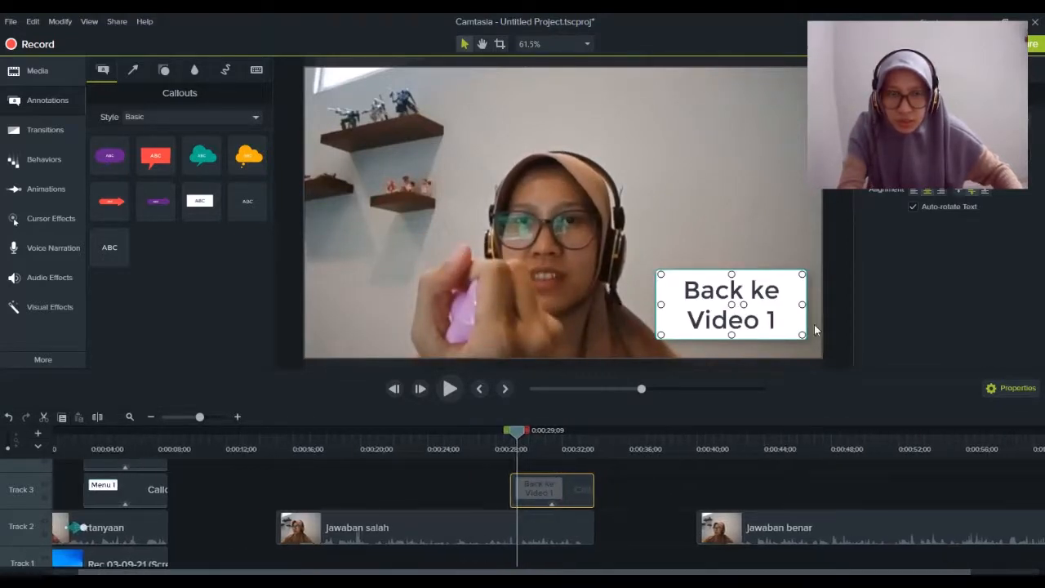
{"action": "right_click", "coordinate": [752, 284]}
{"action": "mouse_move", "coordinate": [841, 495]}
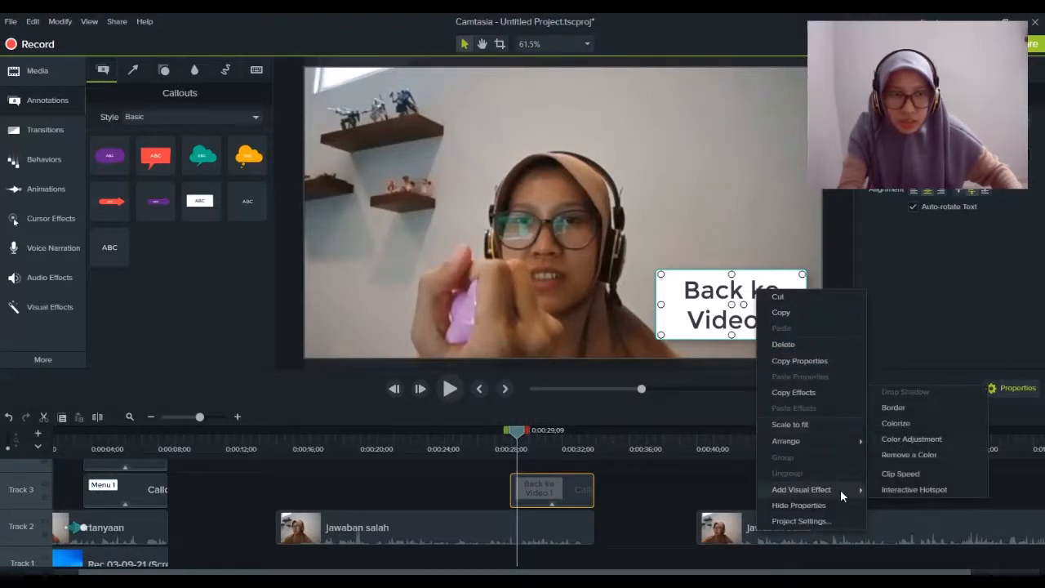
{"action": "left_click", "coordinate": [934, 490]}
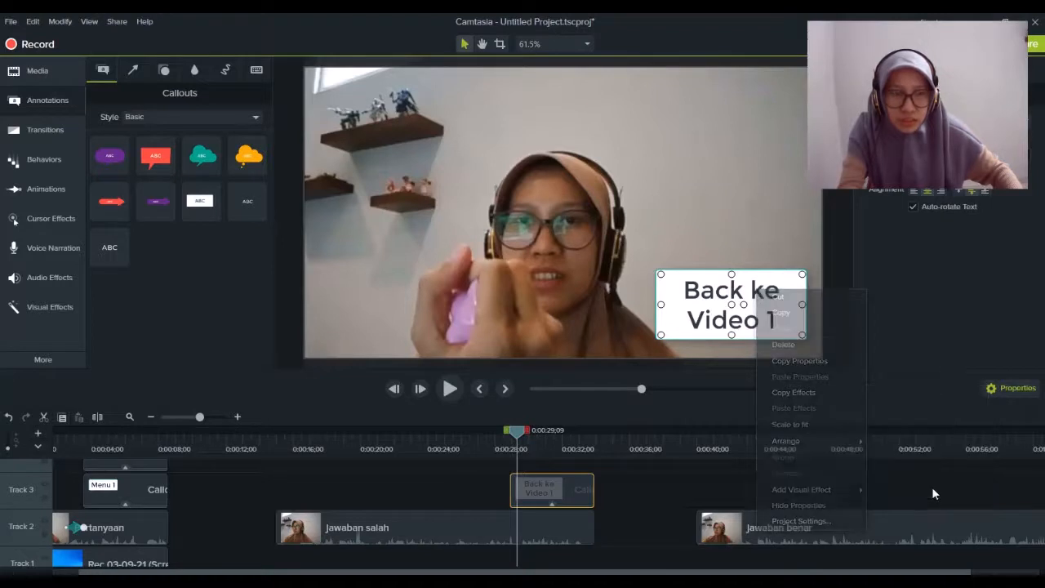
- Review the Interactive Hotspot options under magnification and set the Back ke Video 1 callout to jump to the Video 1 marker
{"action": "scroll", "coordinate": [1016, 269], "scroll_direction": "down", "scroll_amount": 1}
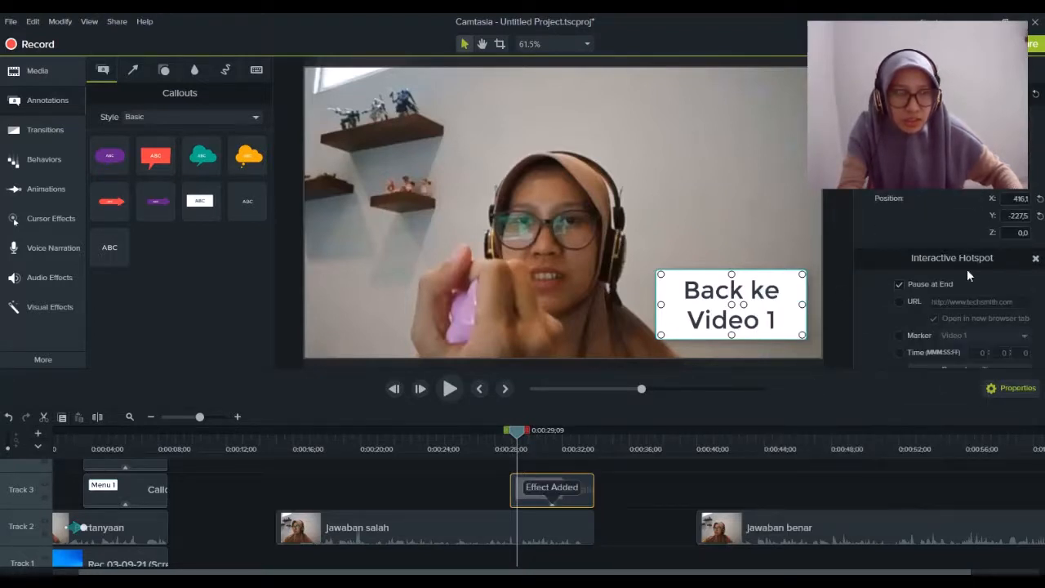
{"action": "scroll", "coordinate": [967, 269], "scroll_direction": "down", "scroll_amount": 1}
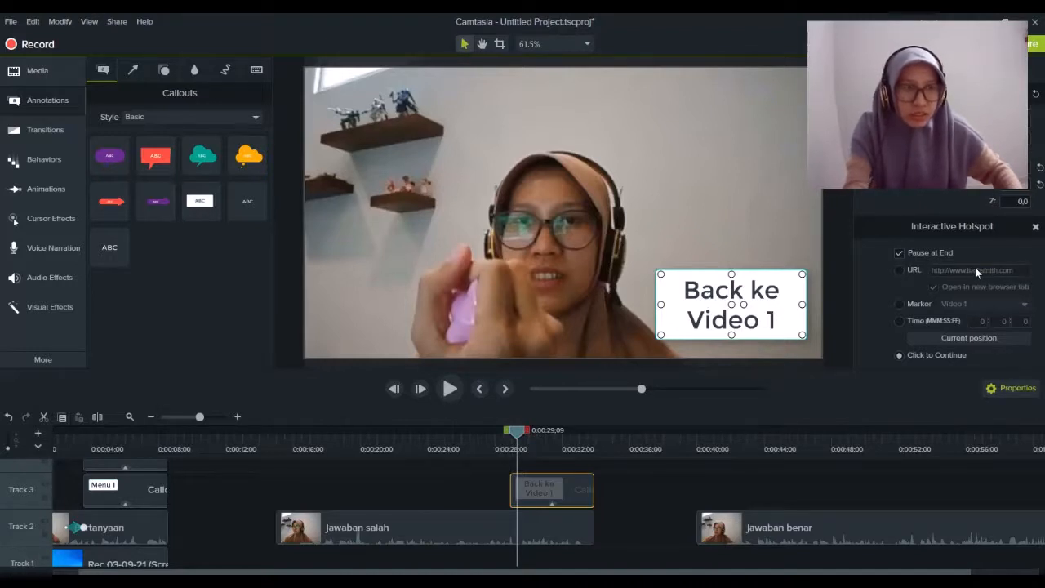
{"action": "key", "text": "super+plus"}
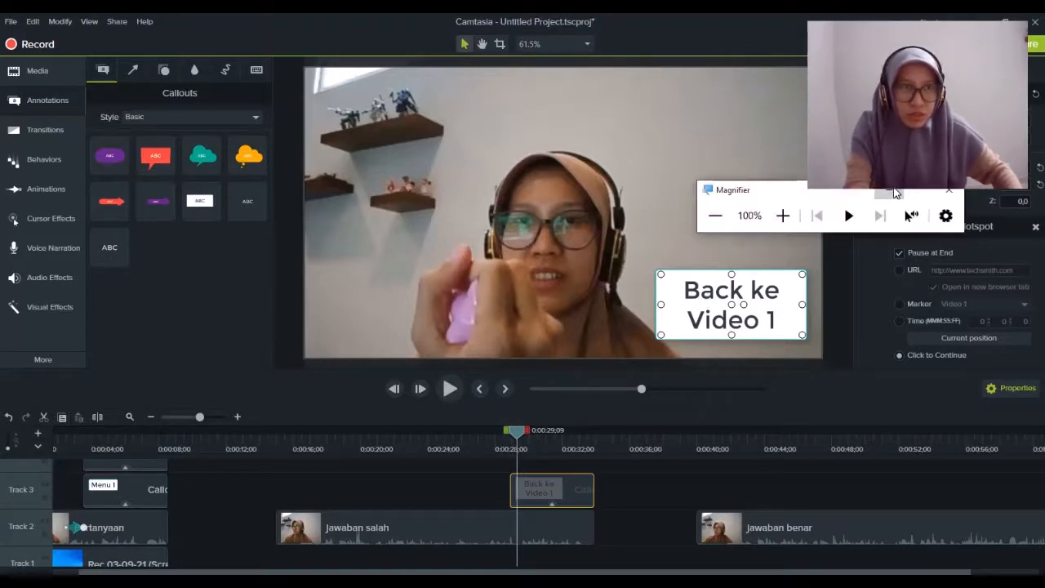
{"action": "key", "text": "super+plus"}
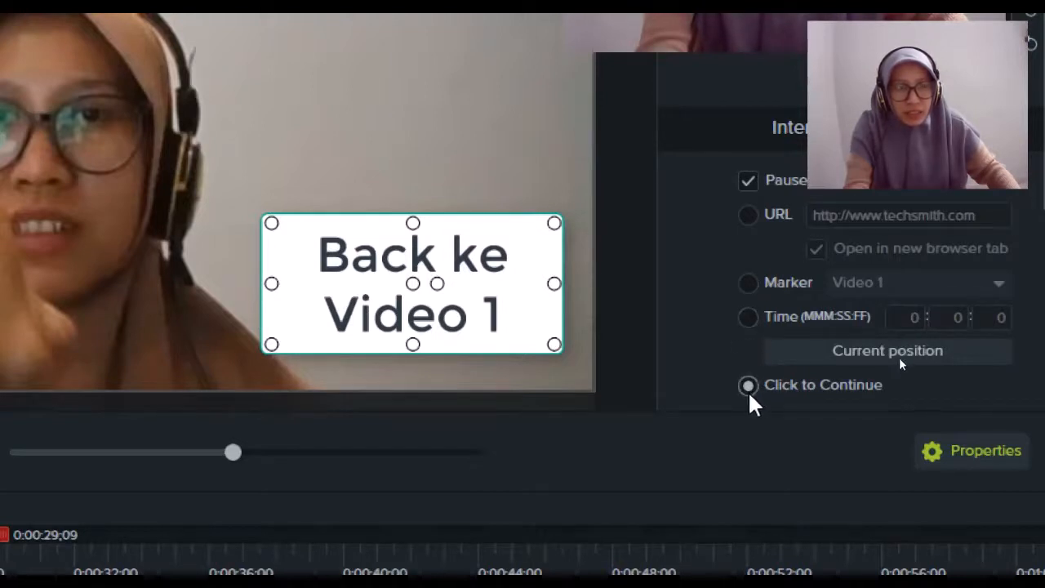
{"action": "scroll", "coordinate": [826, 368], "scroll_direction": "down", "scroll_amount": 2}
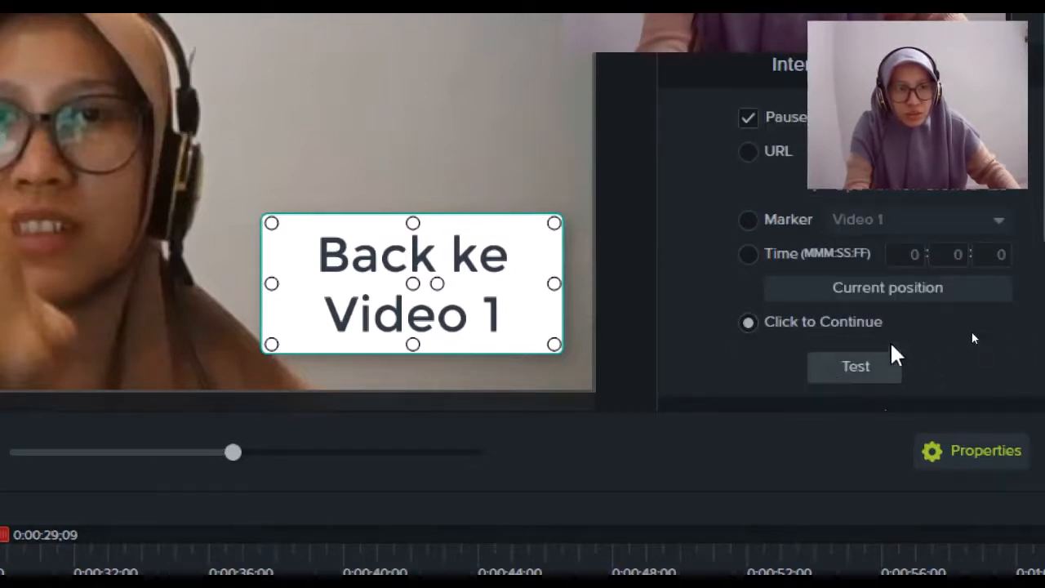
{"action": "scroll", "coordinate": [894, 351], "scroll_direction": "down", "scroll_amount": 2}
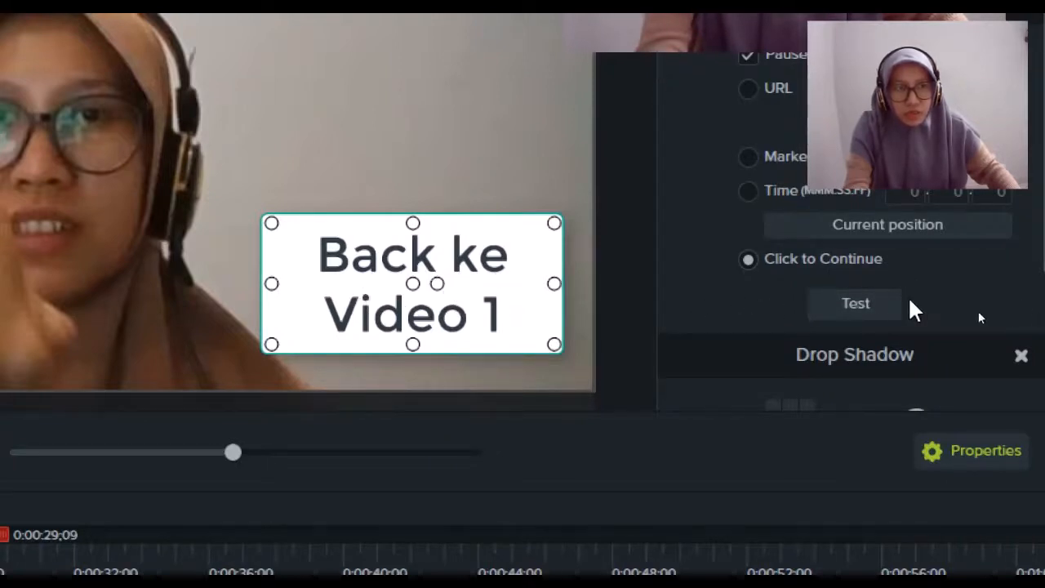
{"action": "scroll", "coordinate": [908, 296], "scroll_direction": "up", "scroll_amount": 2}
{"action": "left_click", "coordinate": [752, 221]}
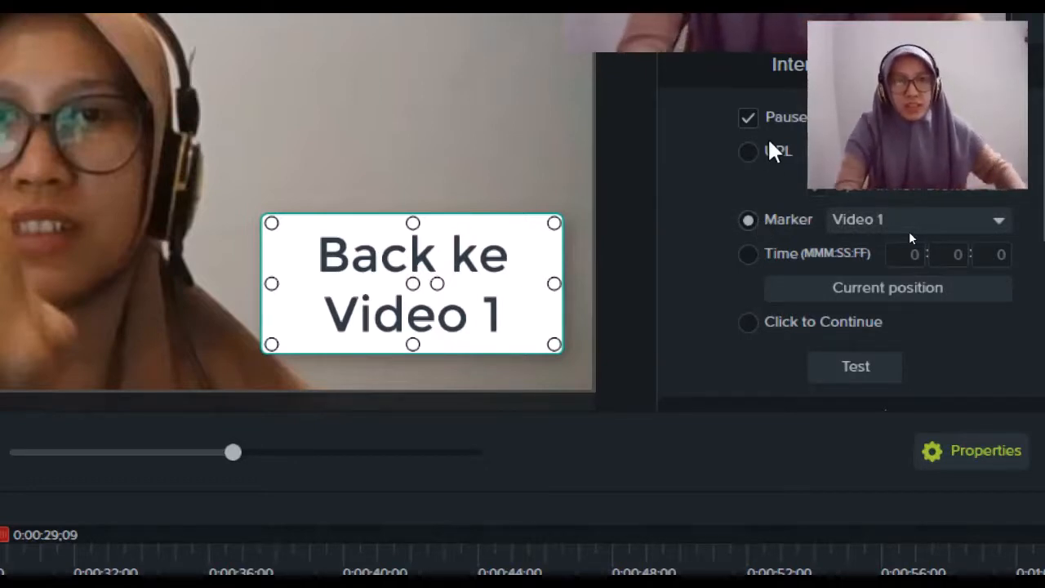
{"action": "left_click", "coordinate": [997, 218]}
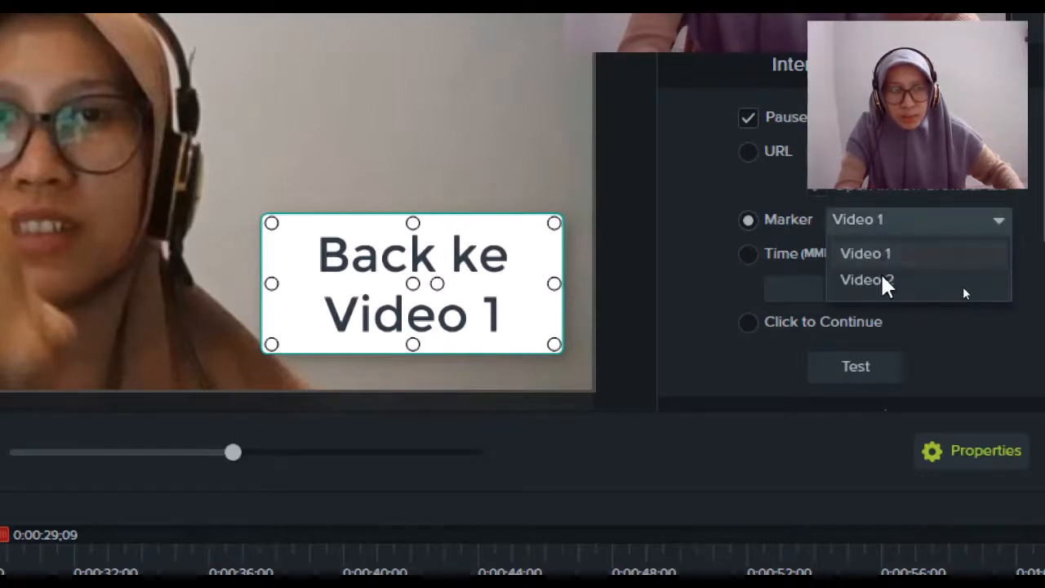
{"action": "left_click", "coordinate": [1001, 219]}
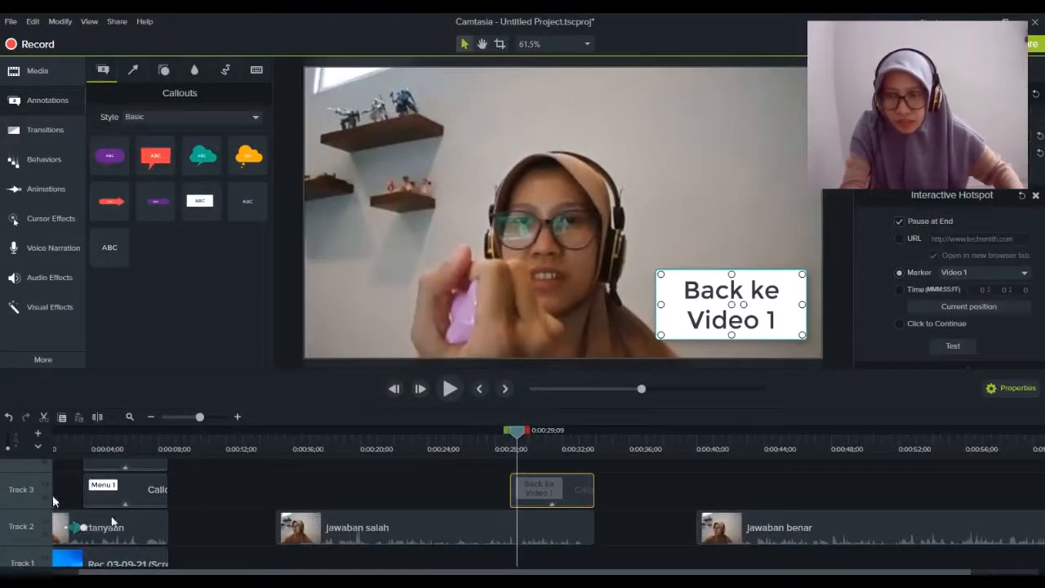
- Inspect the question clip on Track 2 from its start to about 0:00:07;24
{"action": "left_click", "coordinate": [65, 574]}
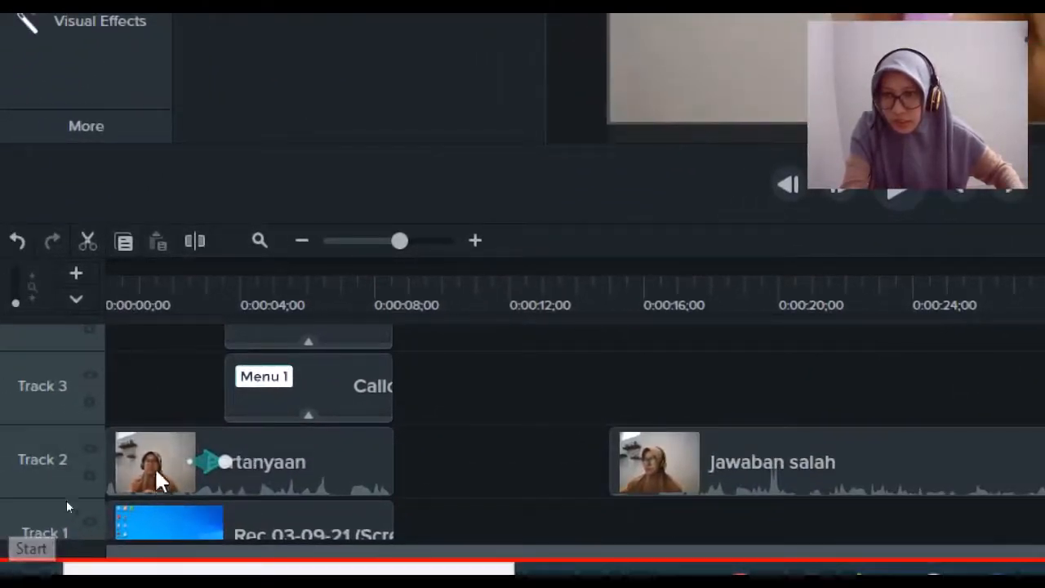
{"action": "left_click", "coordinate": [123, 295]}
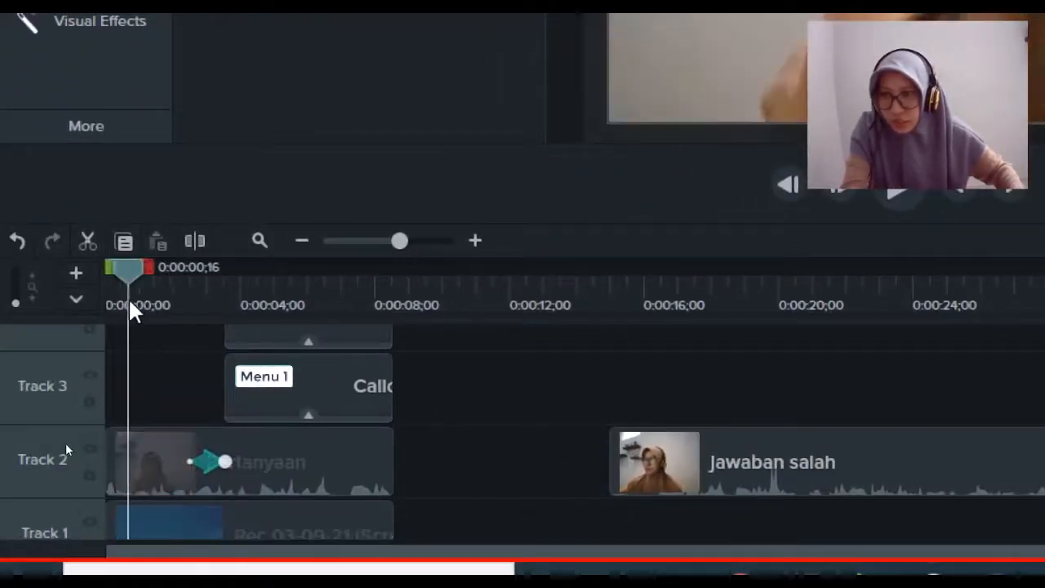
{"action": "left_click", "coordinate": [106, 287]}
{"action": "left_click", "coordinate": [366, 294]}
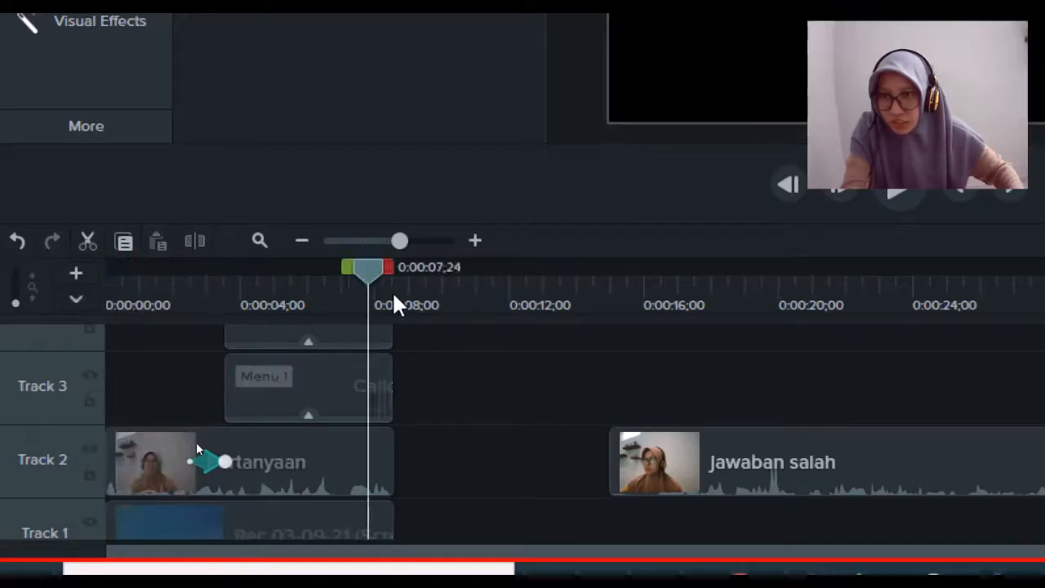
- Add a timeline marker at 0:00:00;00, the start of the question clip, and rename it Video Awal
{"action": "key", "text": "space"}
{"action": "left_click", "coordinate": [110, 304]}
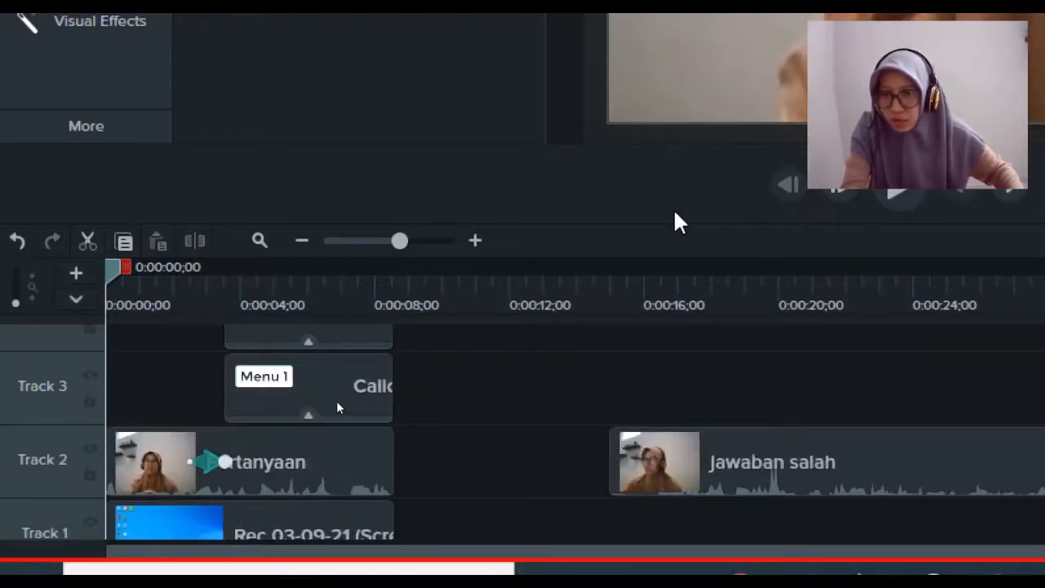
{"action": "right_click", "coordinate": [108, 270]}
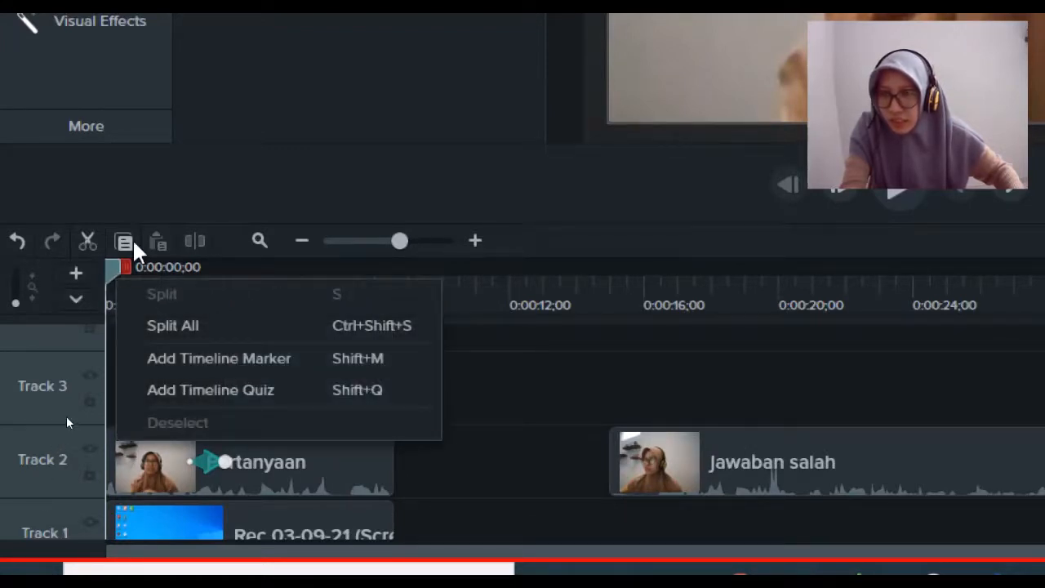
{"action": "left_click", "coordinate": [196, 368]}
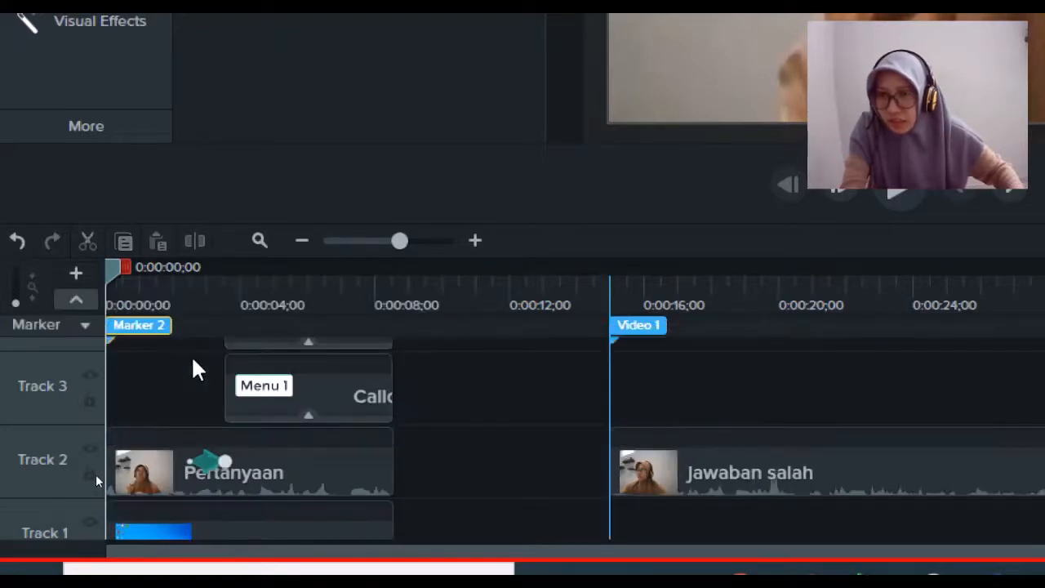
{"action": "right_click", "coordinate": [149, 331]}
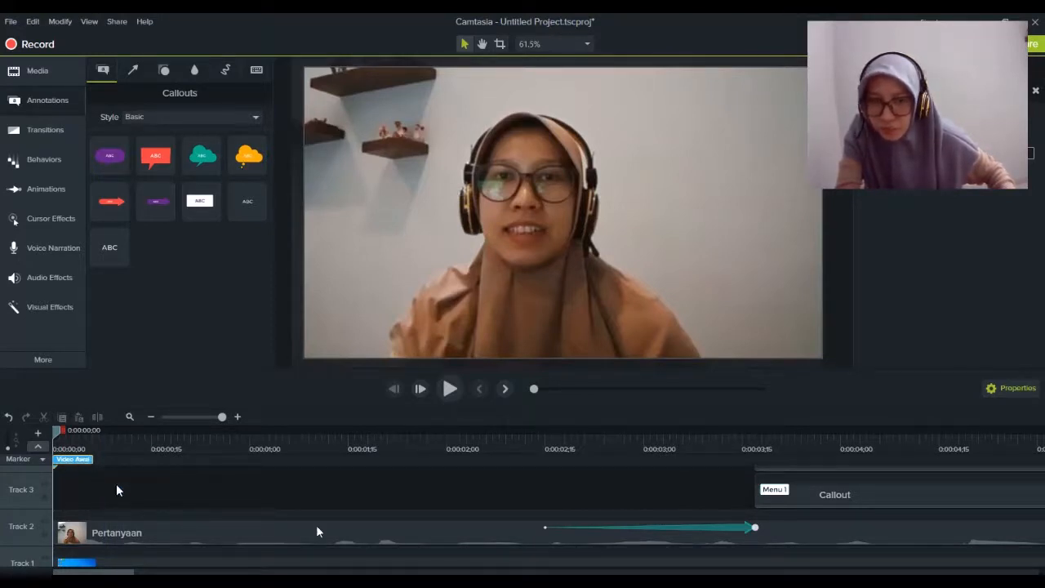
{"action": "left_click", "coordinate": [192, 417]}
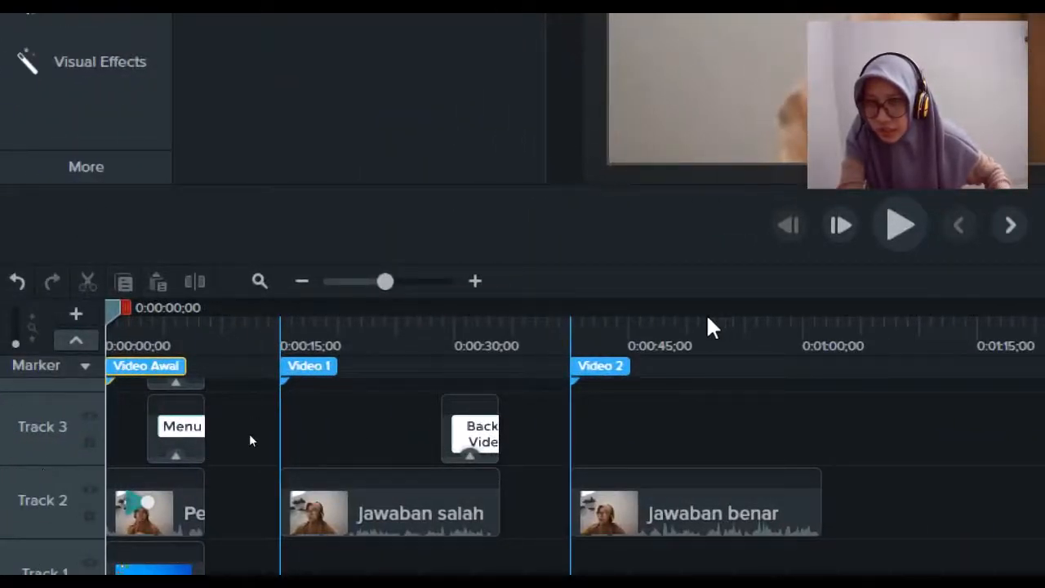
{"action": "left_click", "coordinate": [76, 344]}
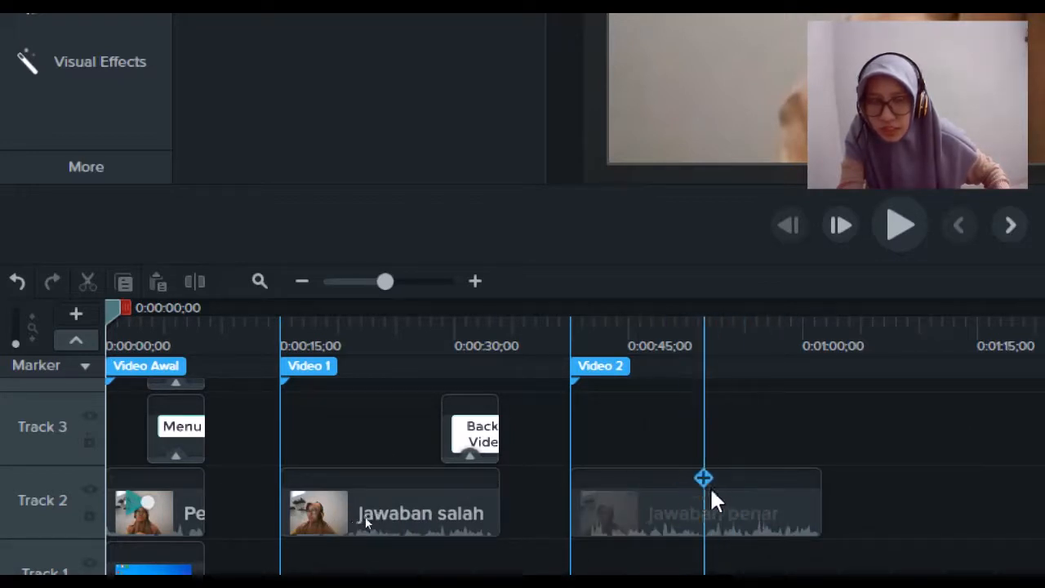
{"action": "left_click", "coordinate": [733, 477]}
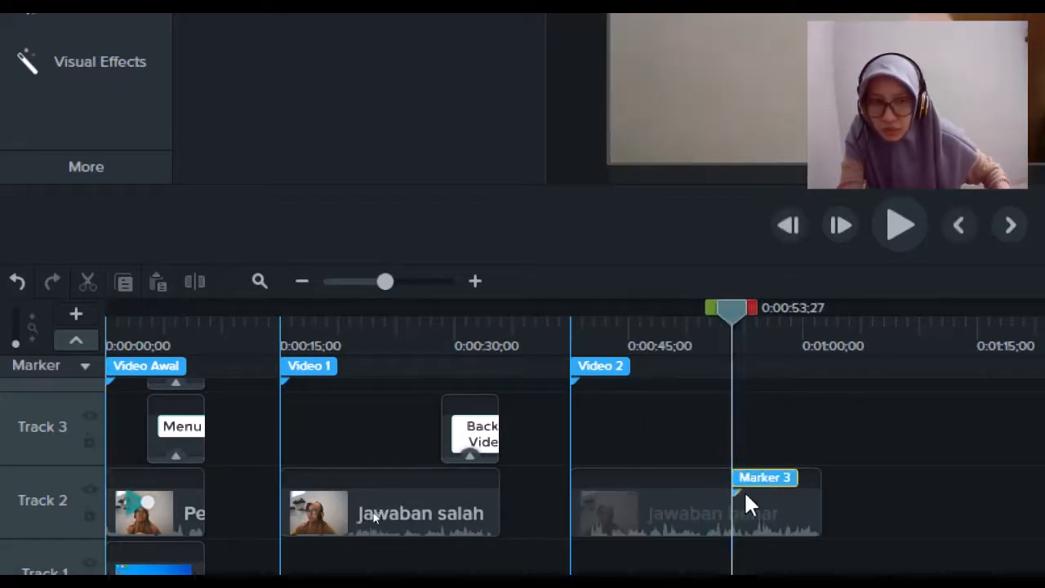
{"action": "key", "text": "Delete"}
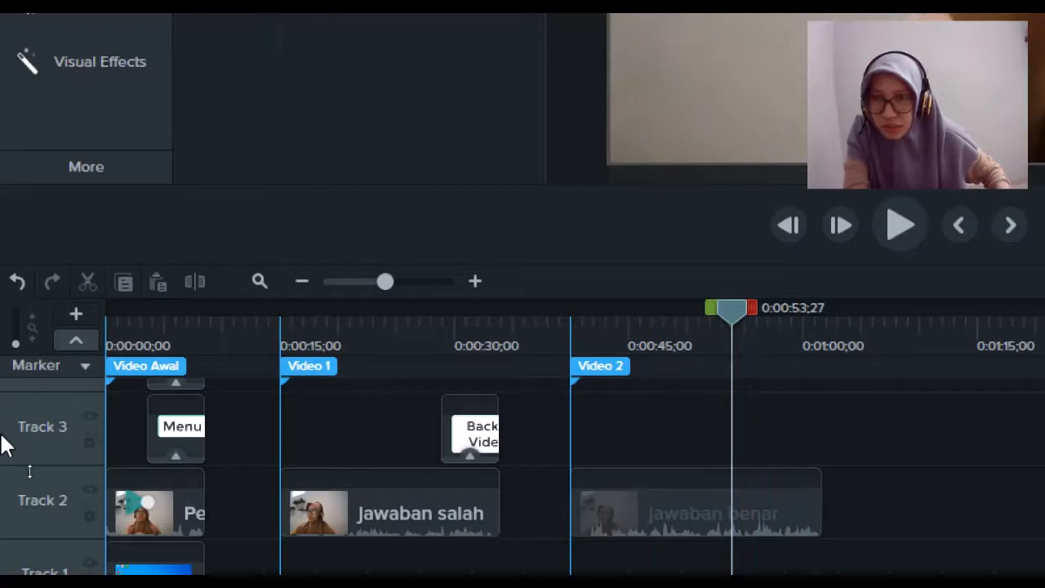
- Hide the marker track and set the Back ke Video 1 callout's Interactive Hotspot to jump to the Video Awal marker
{"action": "left_click", "coordinate": [79, 339]}
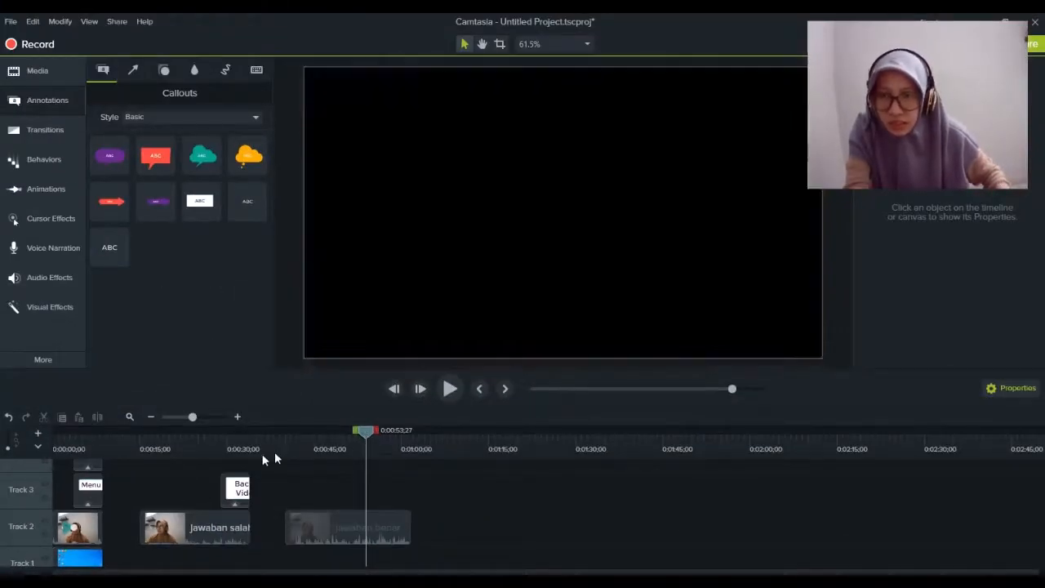
{"action": "left_click_drag", "start_coordinate": [274, 452], "coordinate": [203, 469]}
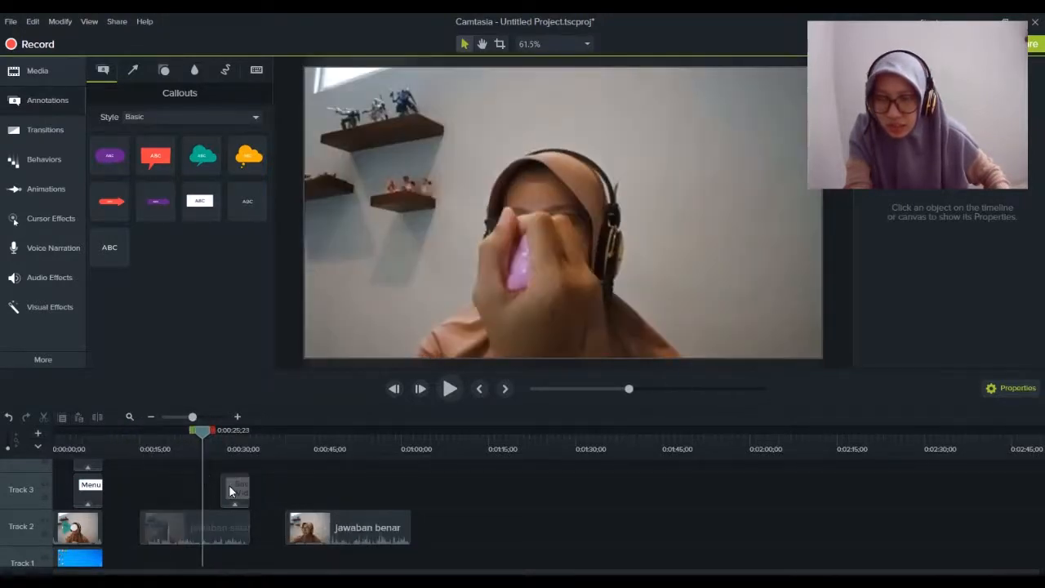
{"action": "left_click", "coordinate": [231, 490]}
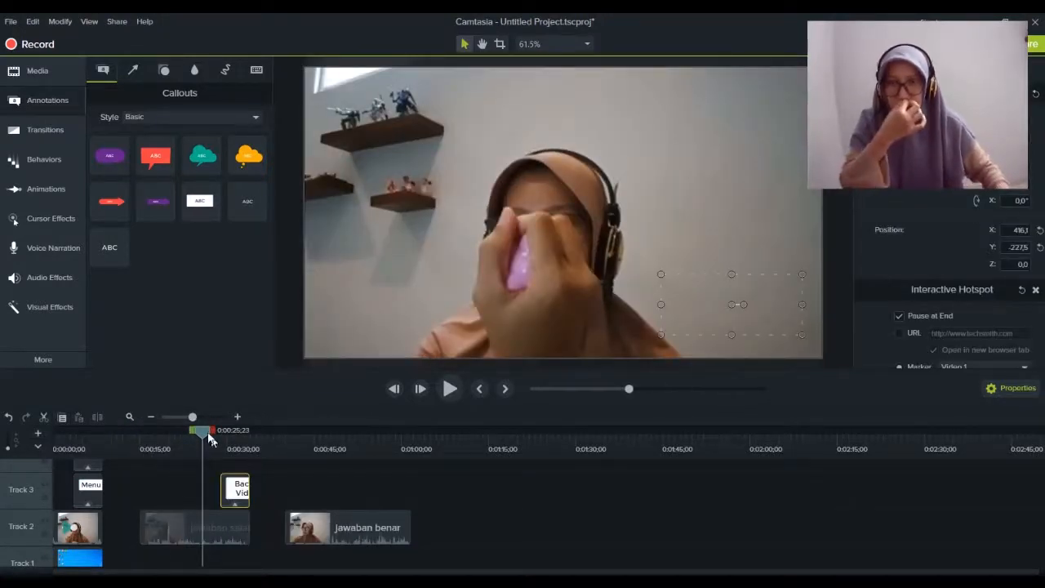
{"action": "left_click_drag", "start_coordinate": [203, 435], "coordinate": [249, 442]}
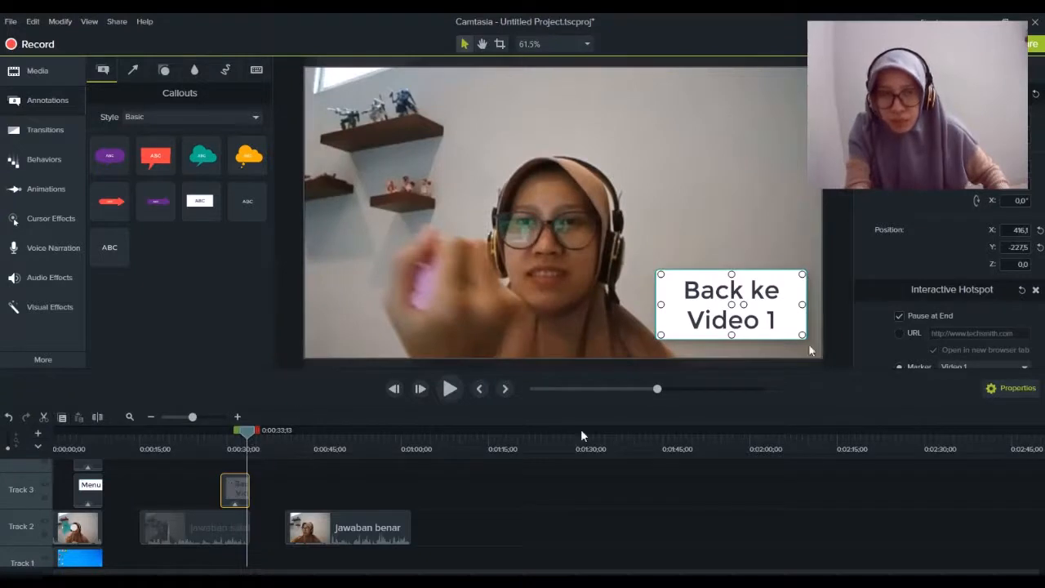
{"action": "scroll", "coordinate": [960, 286], "scroll_direction": "down", "scroll_amount": 2}
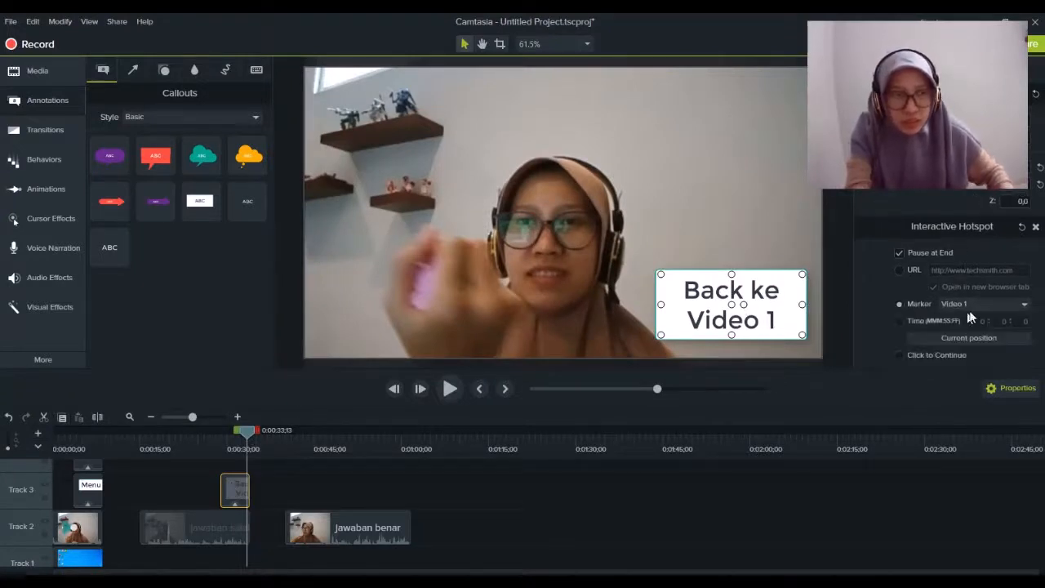
{"action": "left_click", "coordinate": [974, 304]}
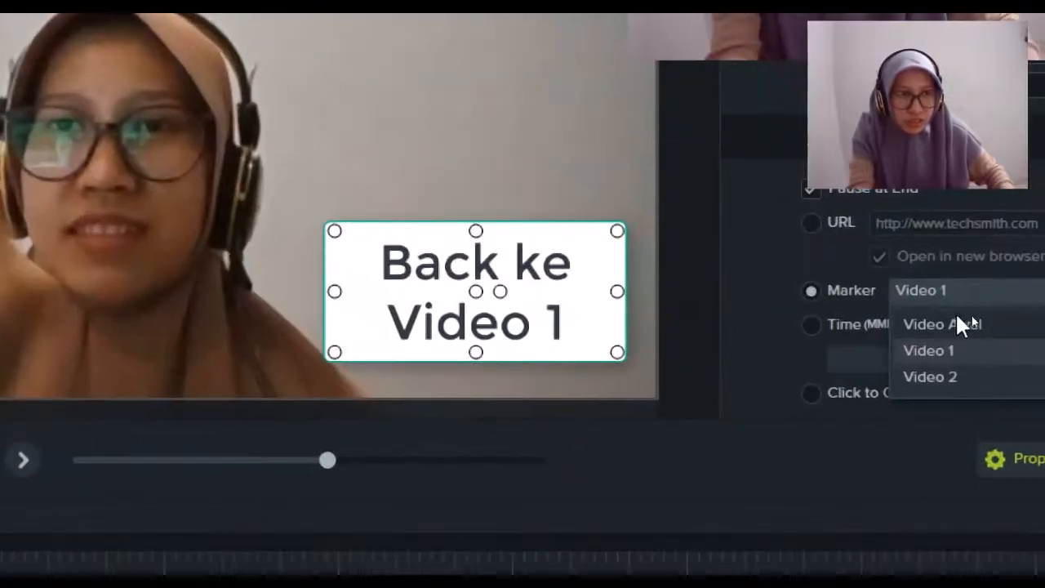
{"action": "left_click", "coordinate": [959, 324]}
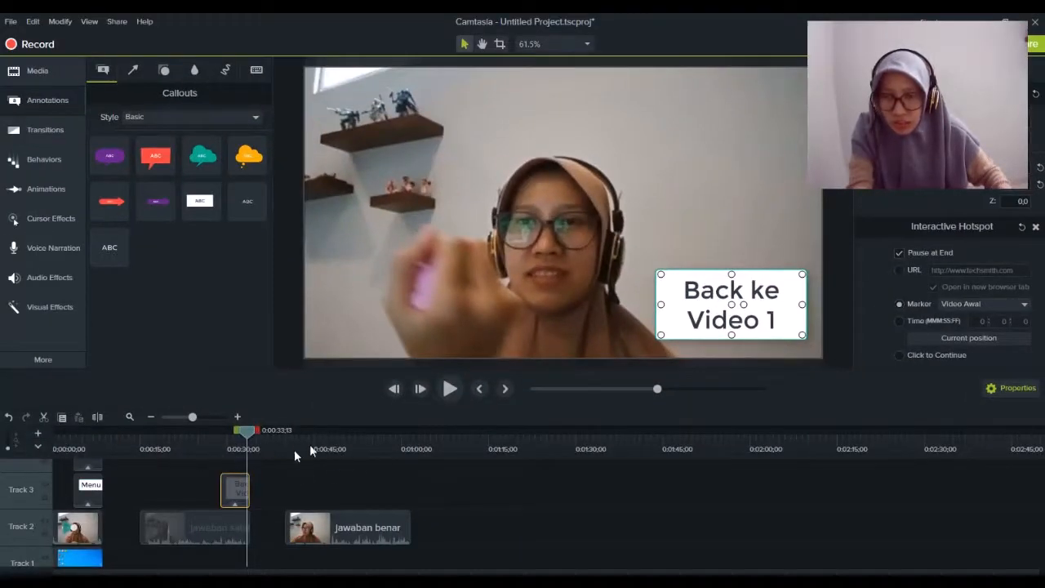
- Test the Interactive Hotspot of the Back ke Video 1 callout near the end of the Jawaban salah clip
{"action": "left_click_drag", "start_coordinate": [247, 437], "coordinate": [289, 458]}
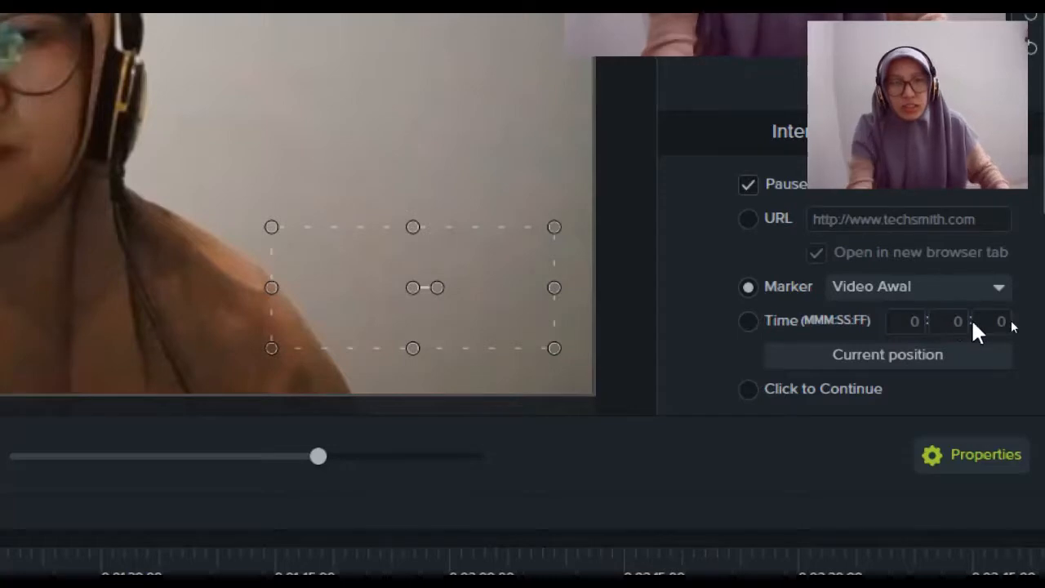
{"action": "scroll", "coordinate": [931, 302], "scroll_direction": "down", "scroll_amount": 2}
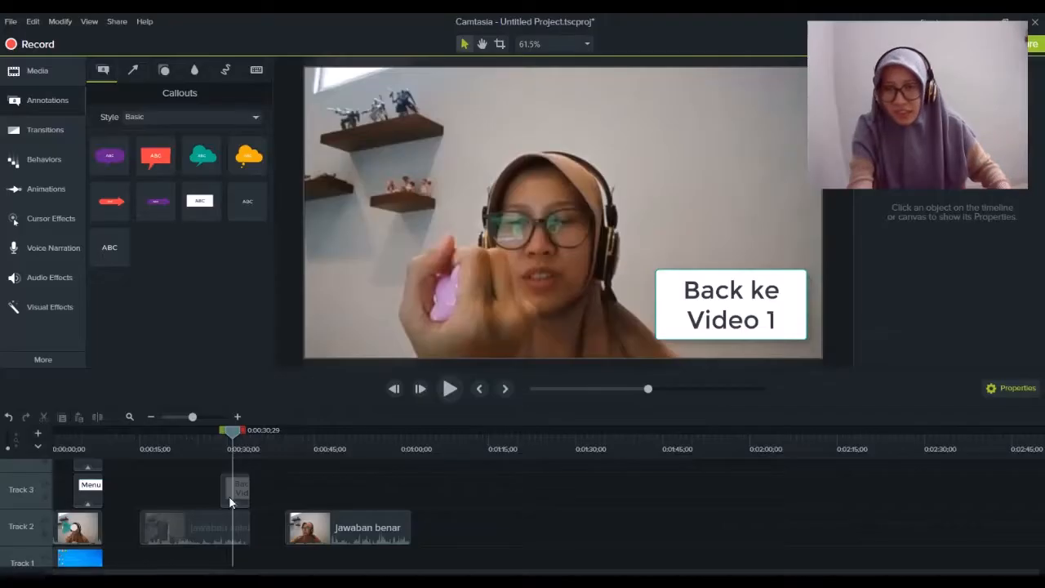
{"action": "left_click", "coordinate": [793, 304]}
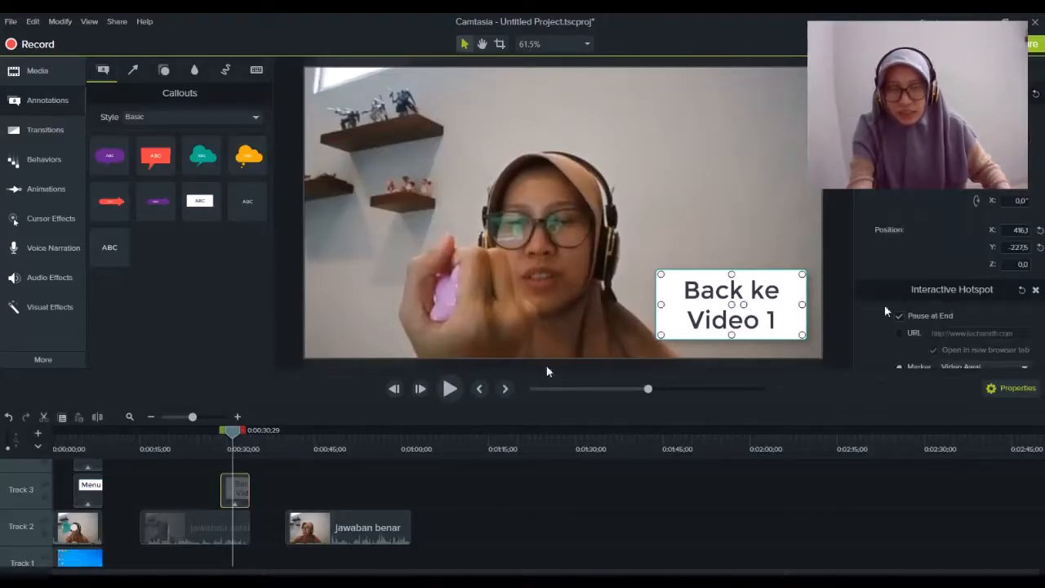
{"action": "scroll", "coordinate": [935, 295], "scroll_direction": "down", "scroll_amount": 3}
{"action": "scroll", "coordinate": [977, 298], "scroll_direction": "down", "scroll_amount": 1}
{"action": "scroll", "coordinate": [977, 299], "scroll_direction": "up", "scroll_amount": 1}
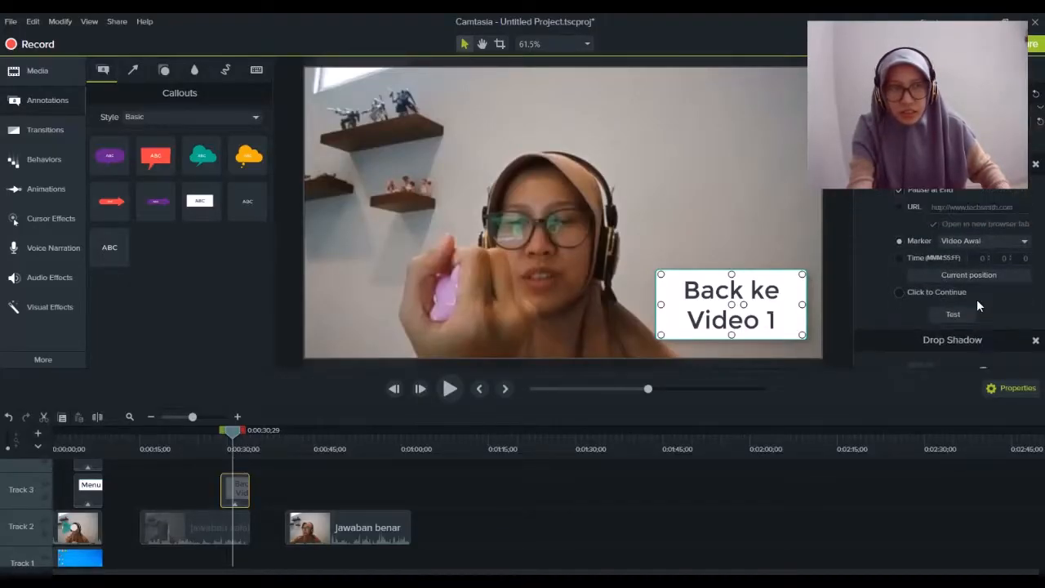
{"action": "left_click", "coordinate": [963, 315]}
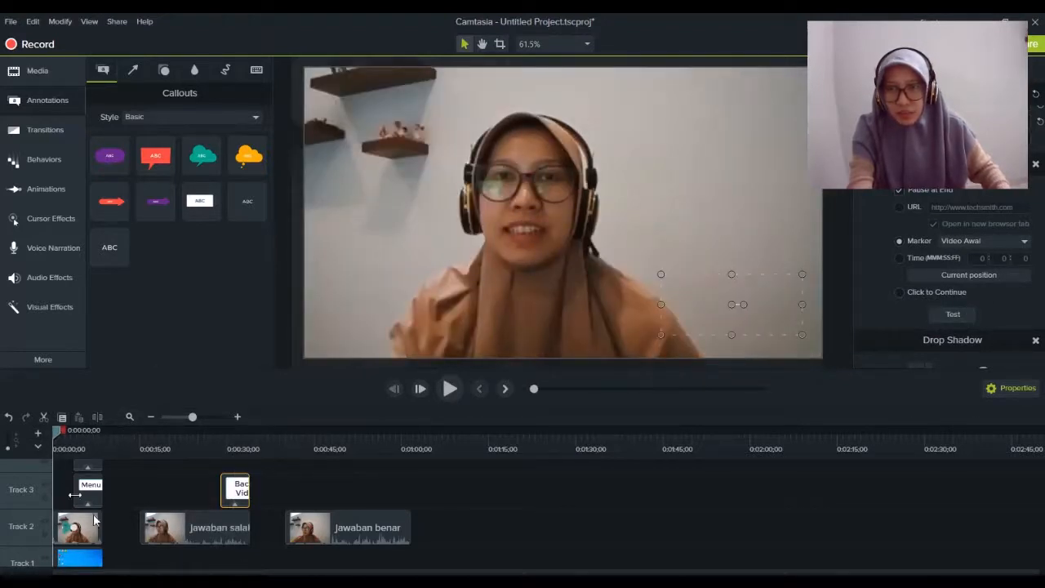
- Review the question, Jawaban salah and Jawaban benar clips in the timeline together with the Back ke Video 1 callout's hotspot options
{"action": "left_click_drag", "start_coordinate": [58, 436], "coordinate": [78, 447]}
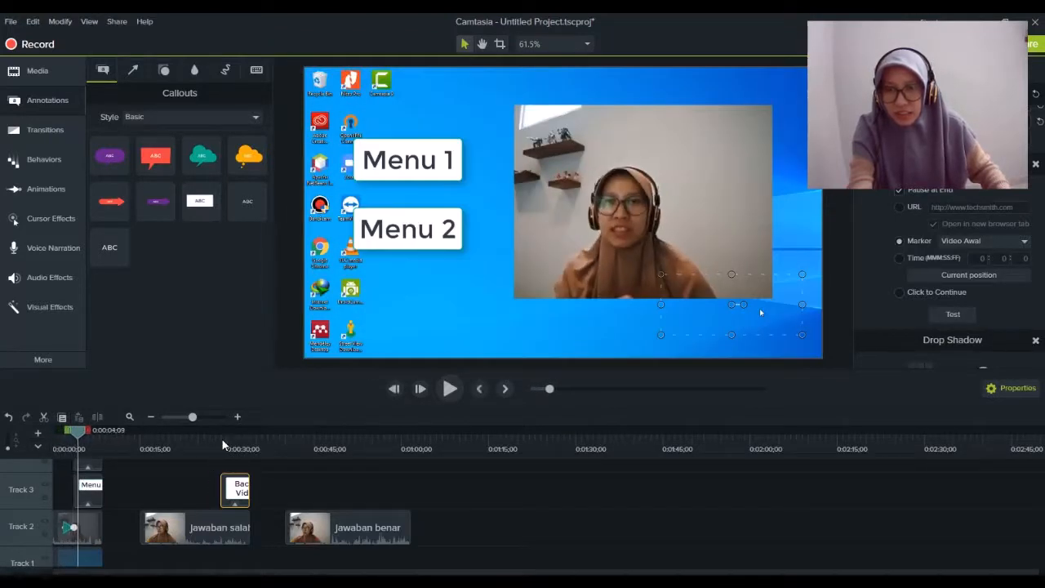
{"action": "left_click_drag", "start_coordinate": [222, 439], "coordinate": [236, 439]}
{"action": "left_click_drag", "start_coordinate": [237, 439], "coordinate": [36, 486]}
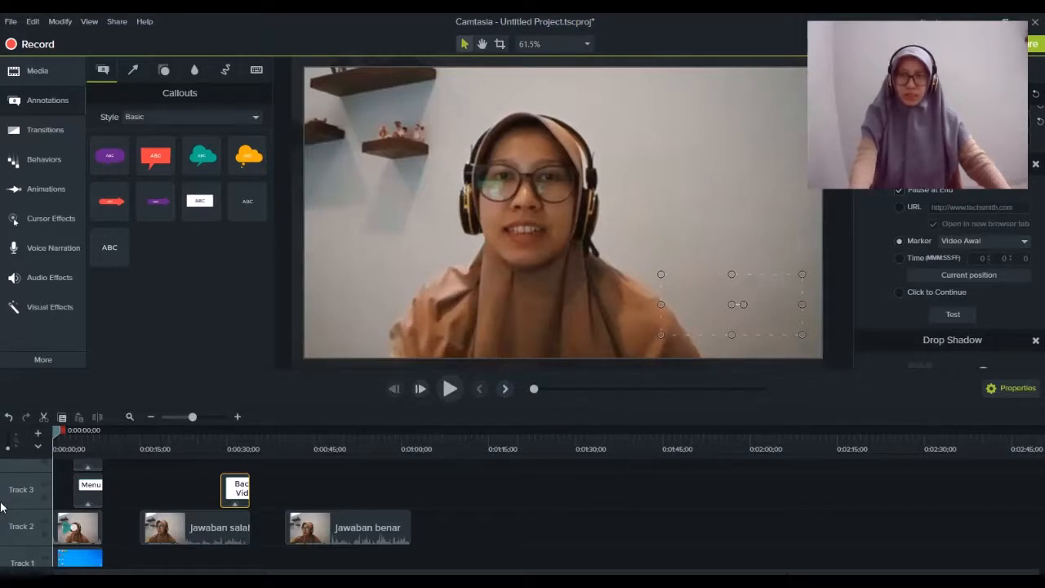
{"action": "scroll", "coordinate": [139, 500], "scroll_direction": "up", "scroll_amount": 1}
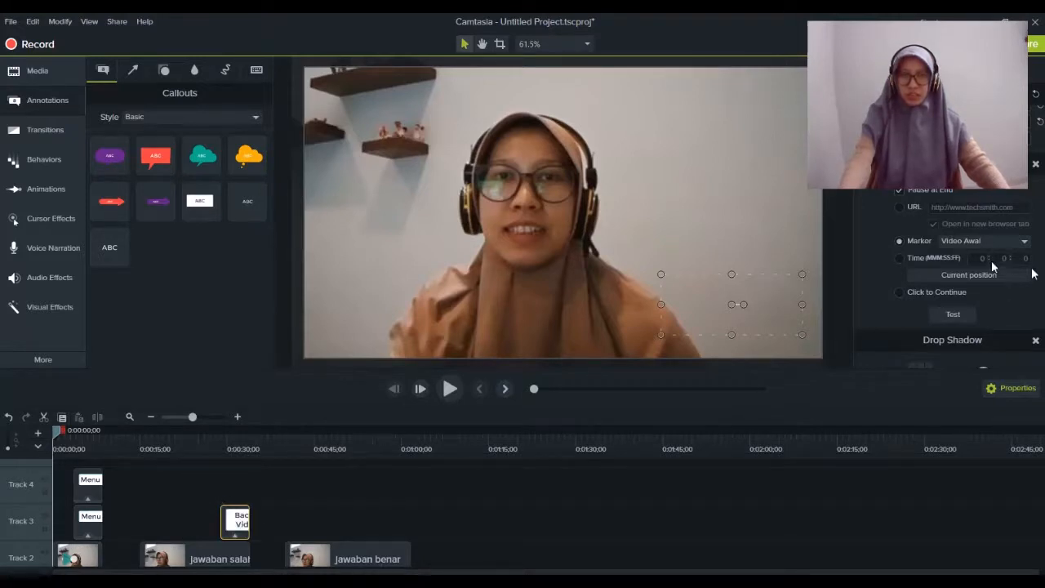
{"action": "scroll", "coordinate": [871, 269], "scroll_direction": "up", "scroll_amount": 1}
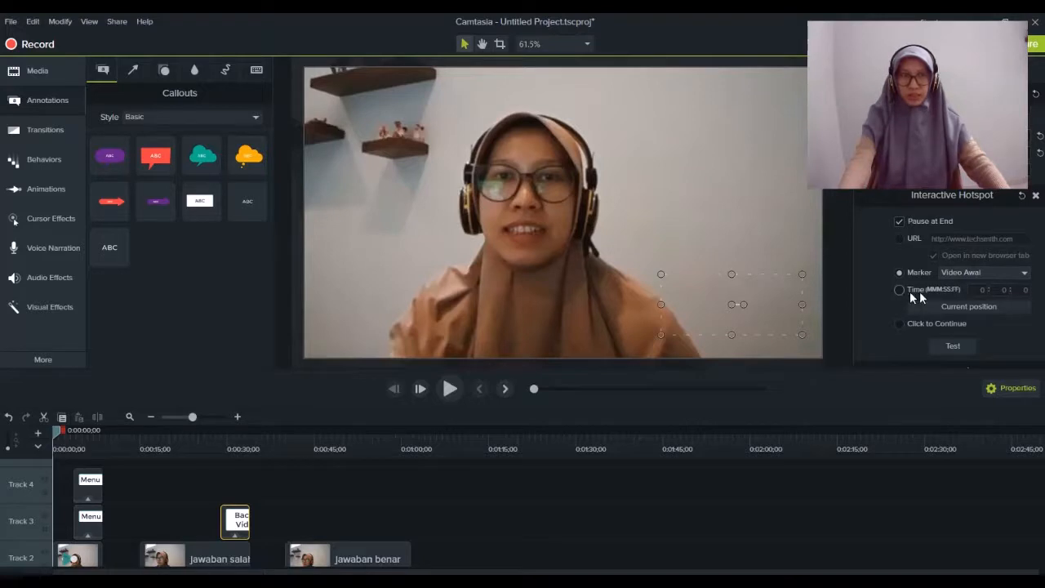
{"action": "left_click", "coordinate": [931, 272]}
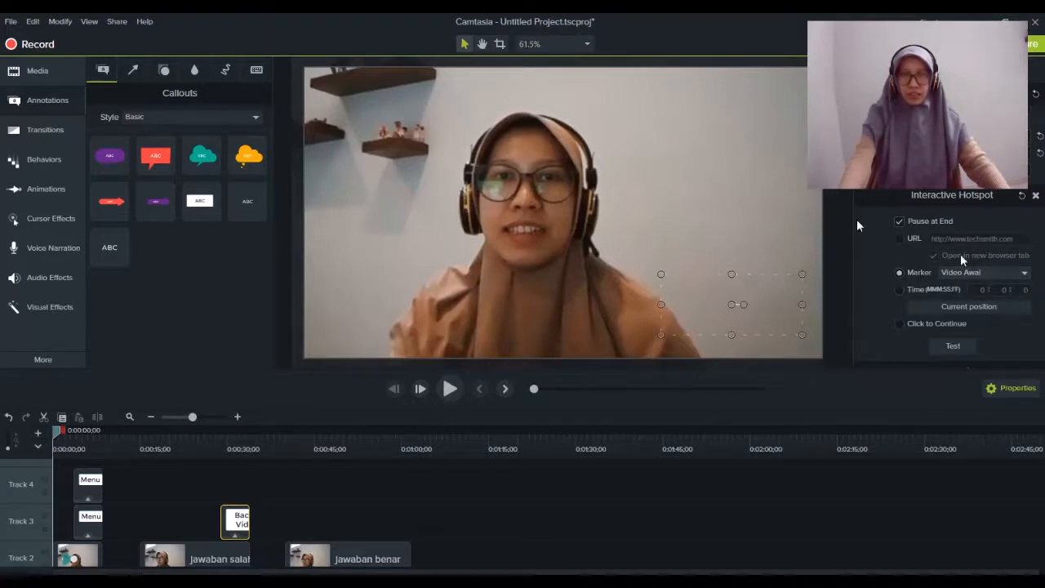
{"action": "left_click", "coordinate": [135, 436]}
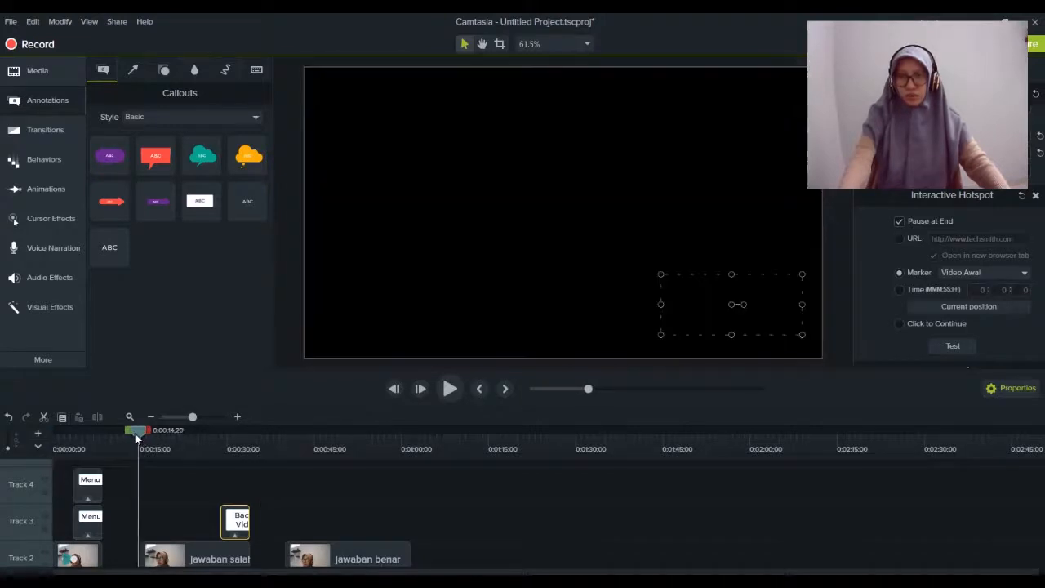
{"action": "left_click_drag", "start_coordinate": [136, 435], "coordinate": [281, 445]}
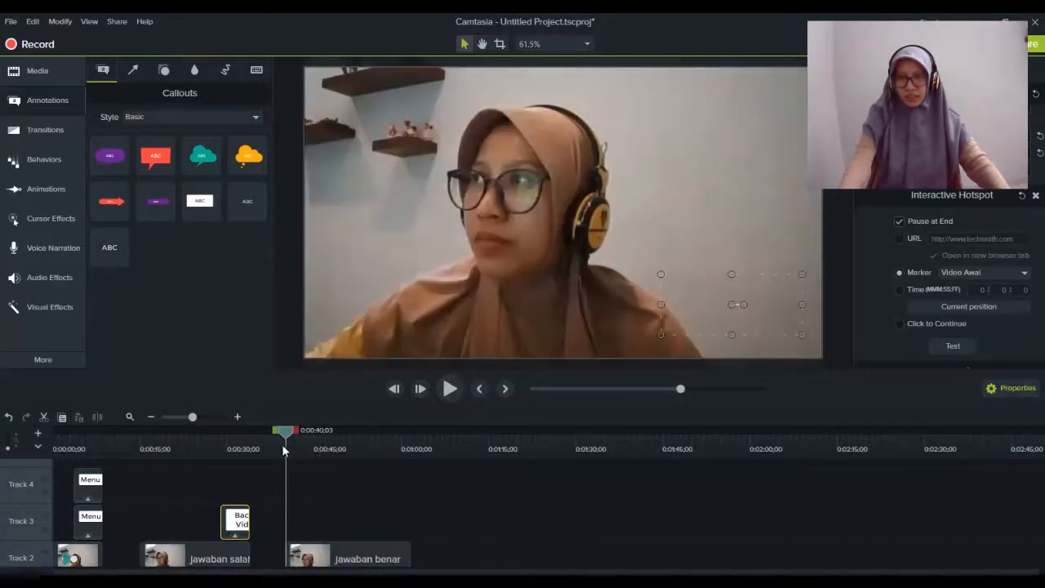
{"action": "left_click", "coordinate": [321, 449]}
{"action": "left_click_drag", "start_coordinate": [470, 455], "coordinate": [50, 473]}
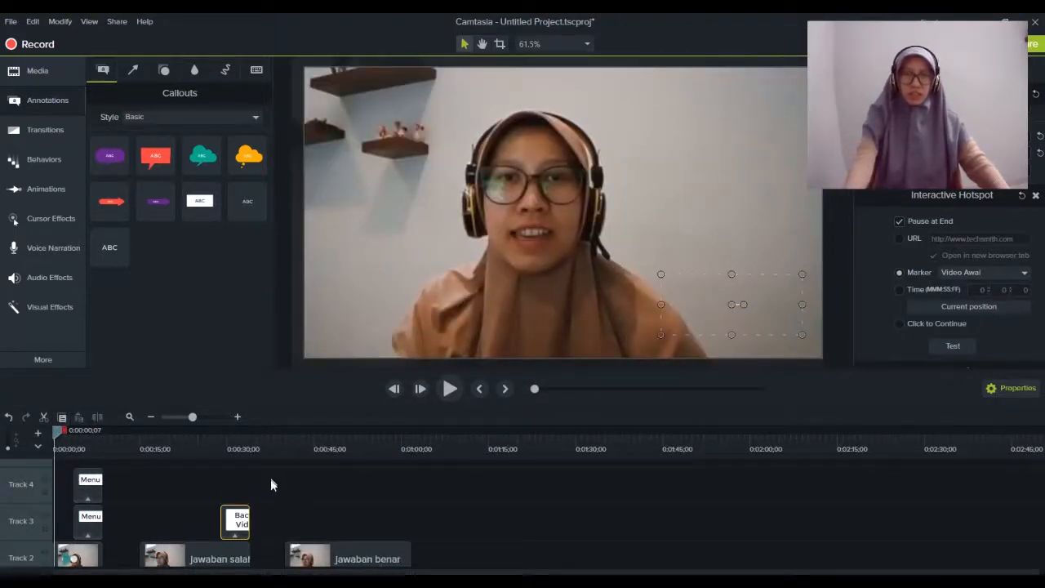
{"action": "left_click_drag", "start_coordinate": [91, 484], "coordinate": [100, 493]}
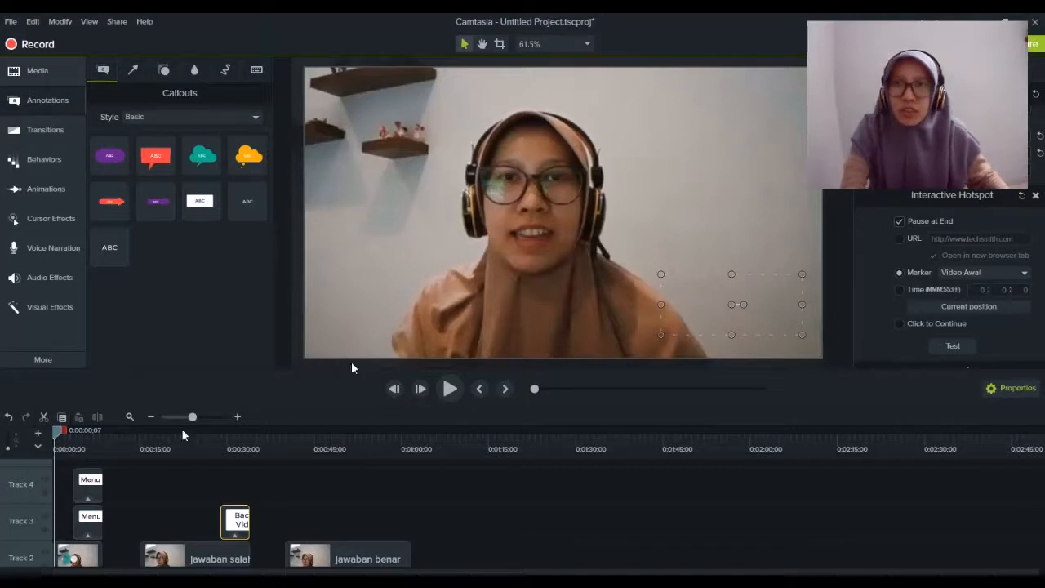
- Start exporting the project as a local file, choosing to produce it with the trial watermark
{"action": "left_click", "coordinate": [33, 21]}
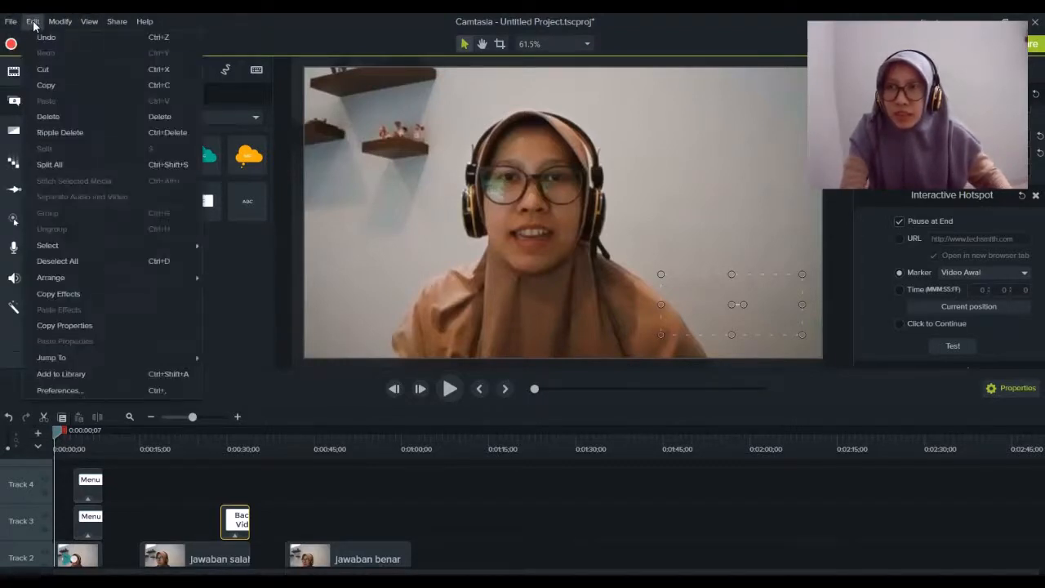
{"action": "mouse_move", "coordinate": [114, 22]}
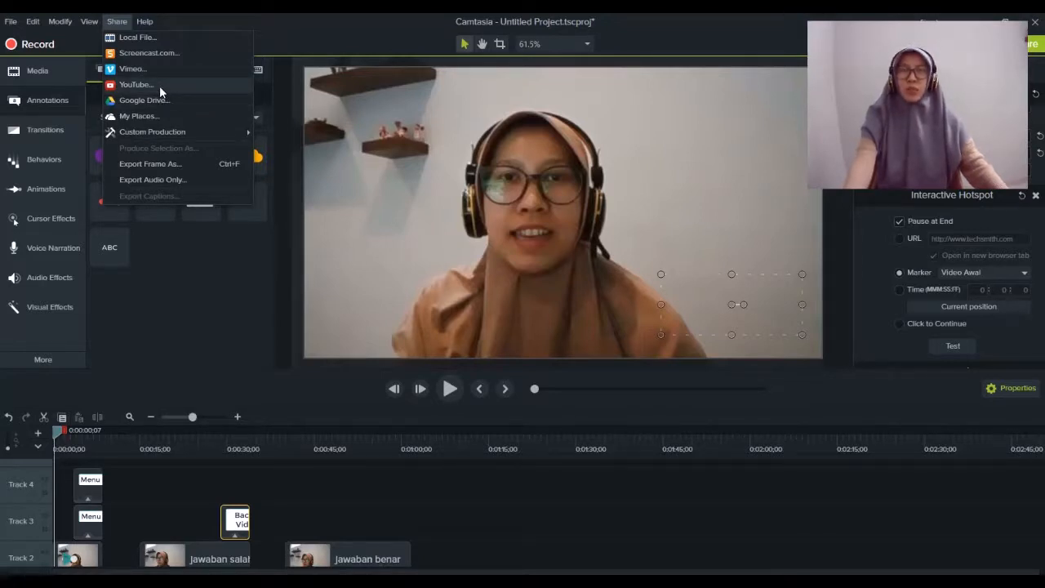
{"action": "left_click", "coordinate": [146, 41]}
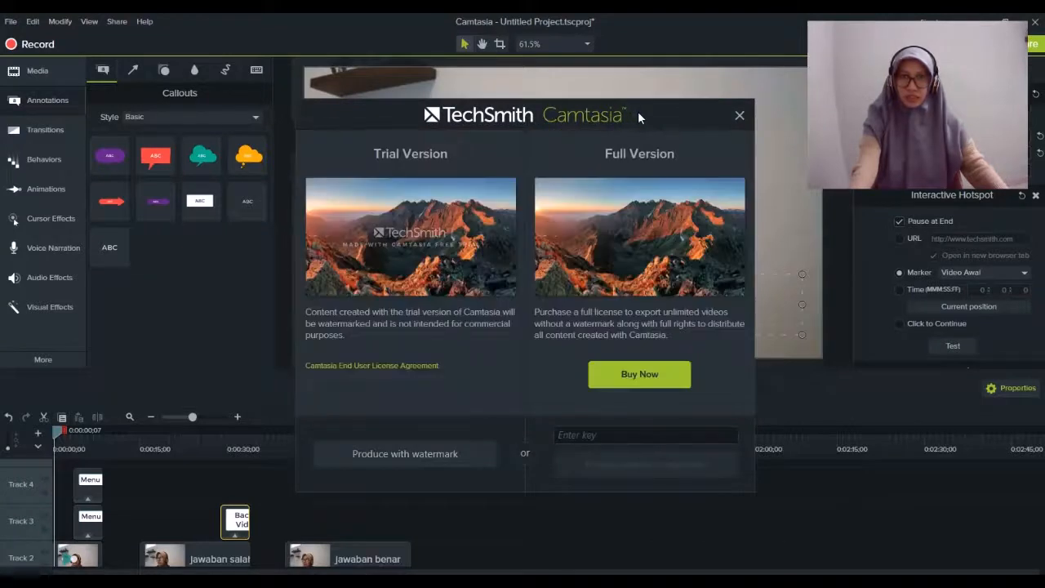
{"action": "left_click_drag", "start_coordinate": [638, 111], "coordinate": [665, 136]}
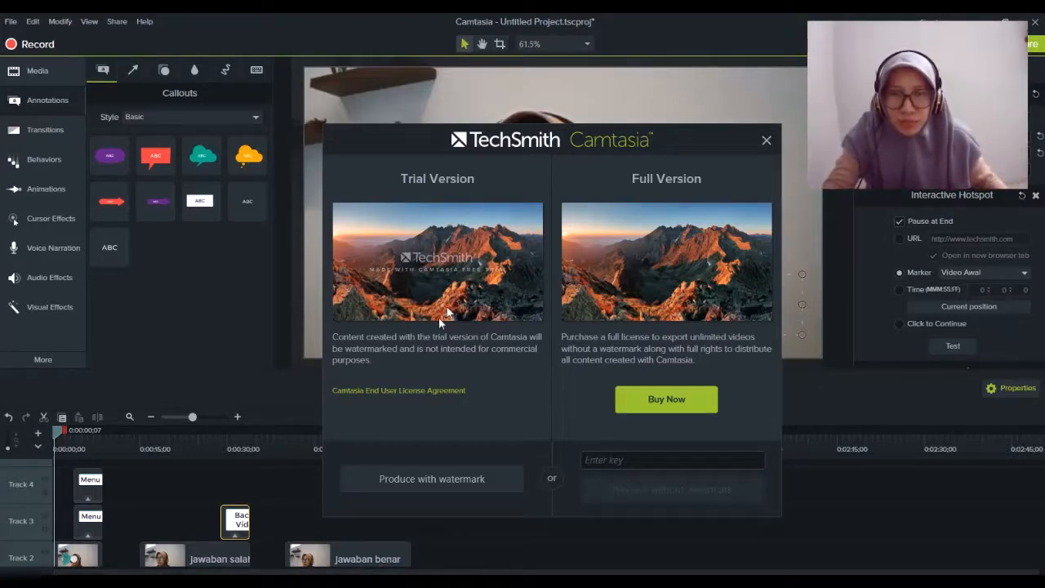
{"action": "left_click", "coordinate": [430, 482]}
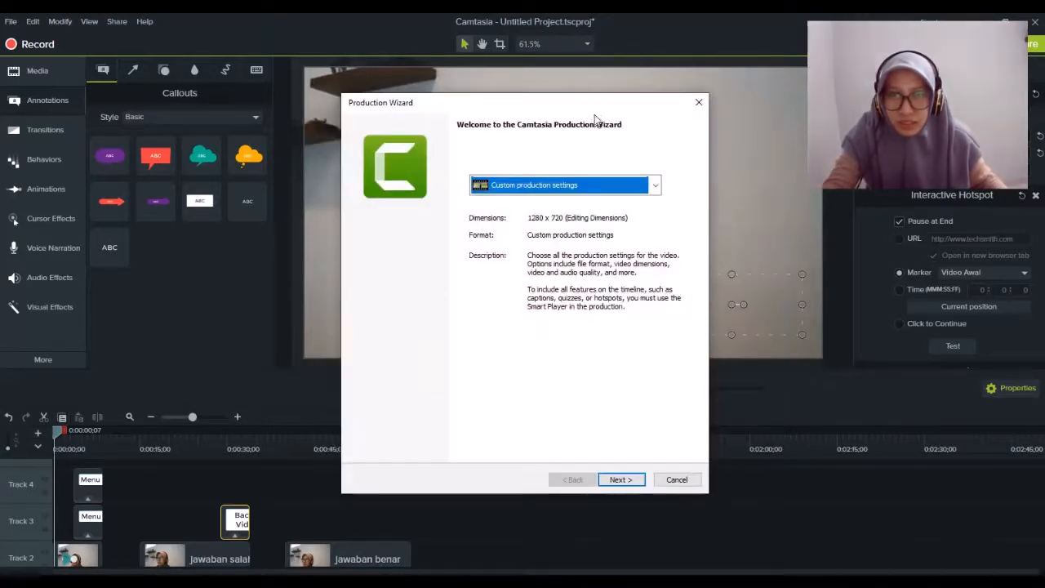
- Choose Custom production settings and the MP4 - Smart Player (HTML5) format for the exported video
{"action": "left_click", "coordinate": [656, 193]}
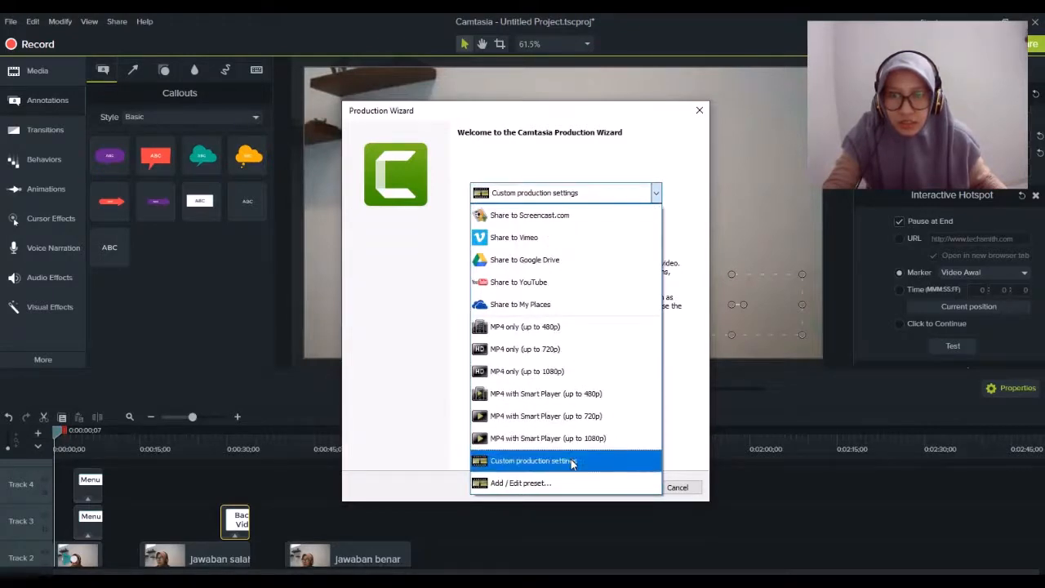
{"action": "left_click", "coordinate": [575, 463]}
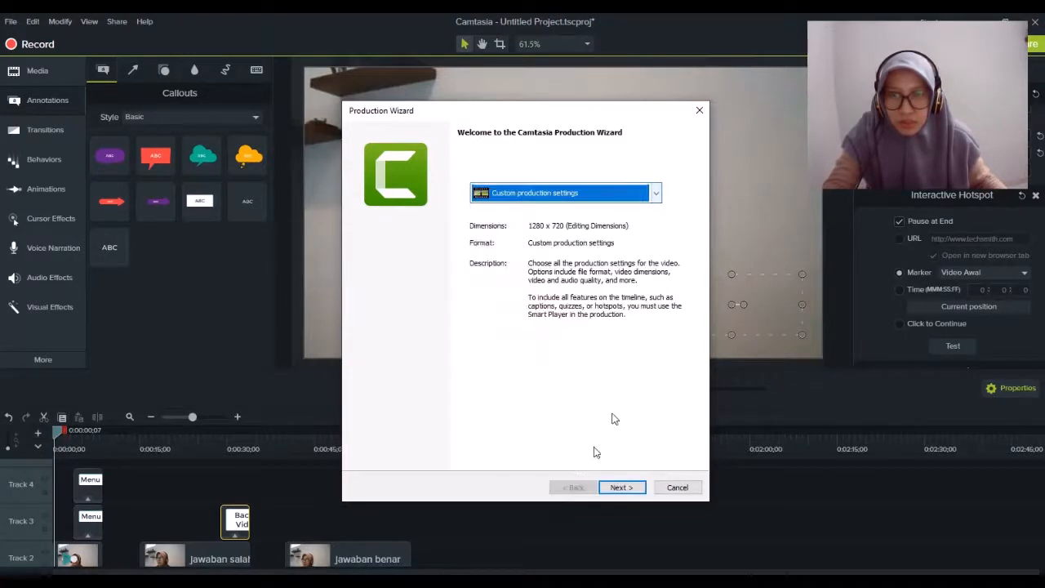
{"action": "left_click", "coordinate": [619, 487]}
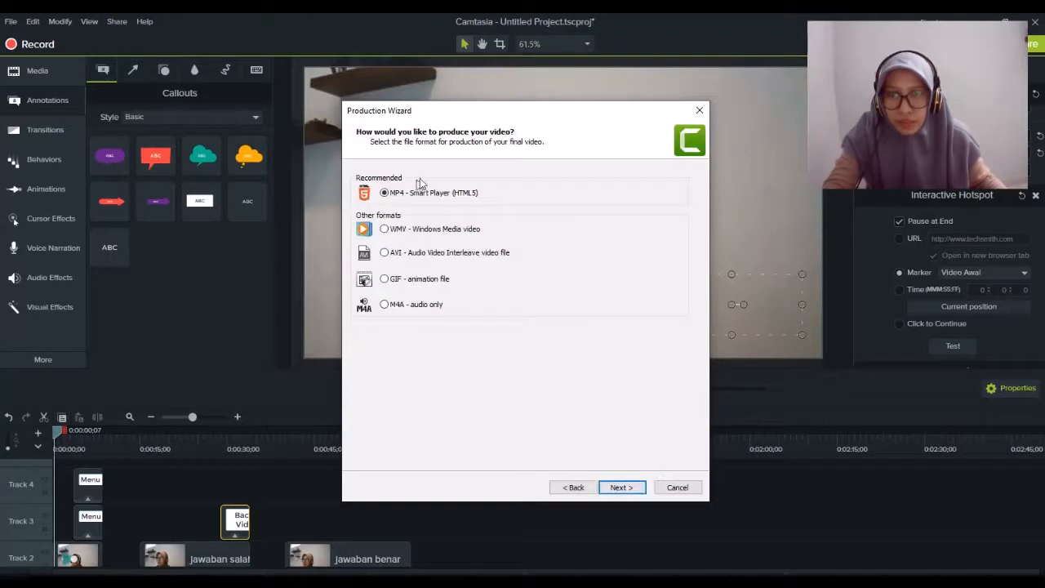
{"action": "left_click_drag", "start_coordinate": [464, 112], "coordinate": [506, 153]}
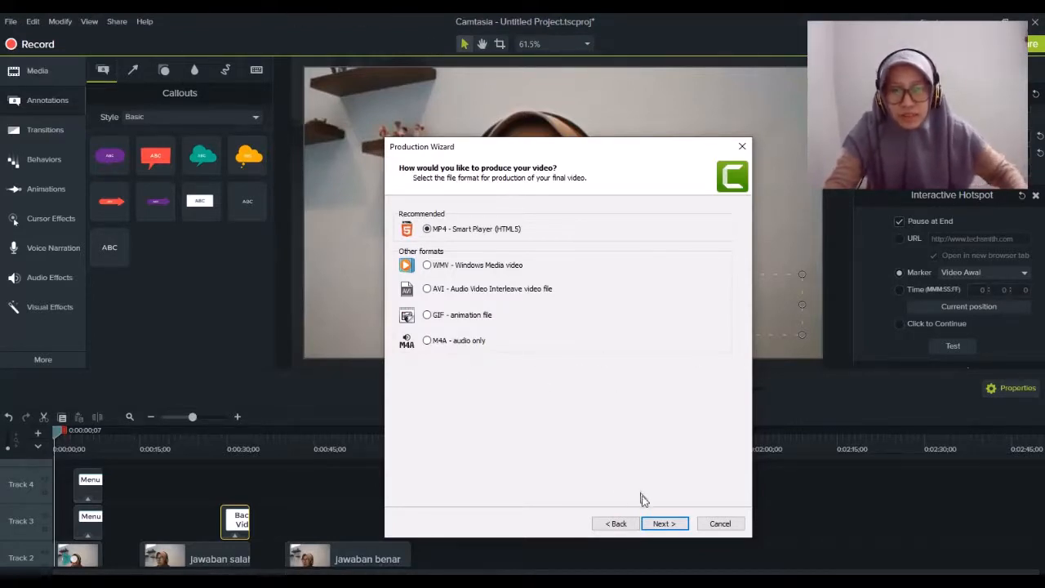
{"action": "left_click", "coordinate": [668, 525]}
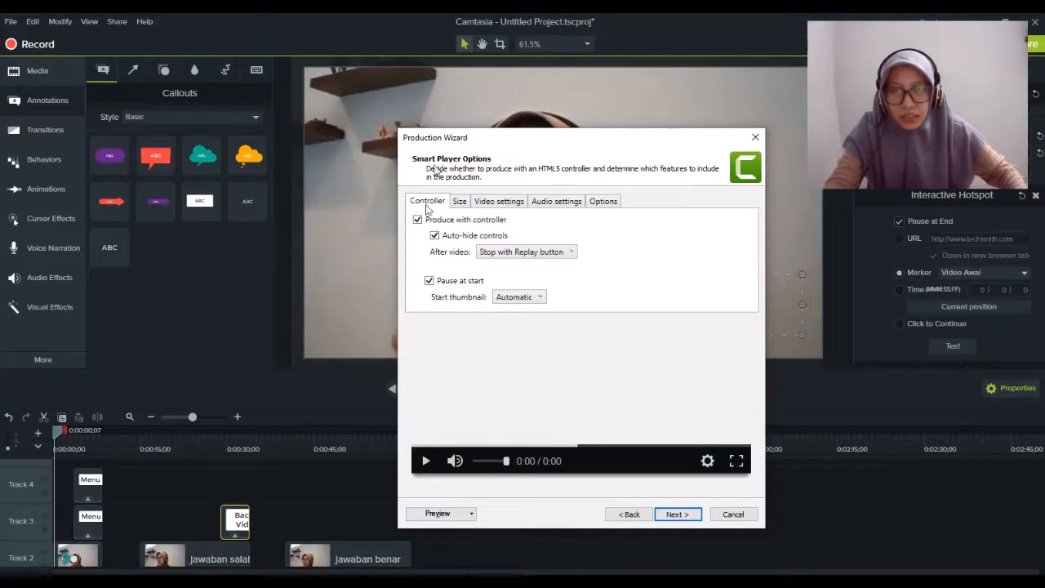
- Examine the Smart Player size, video, audio, table of contents and controller settings for the production
{"action": "left_click", "coordinate": [460, 201]}
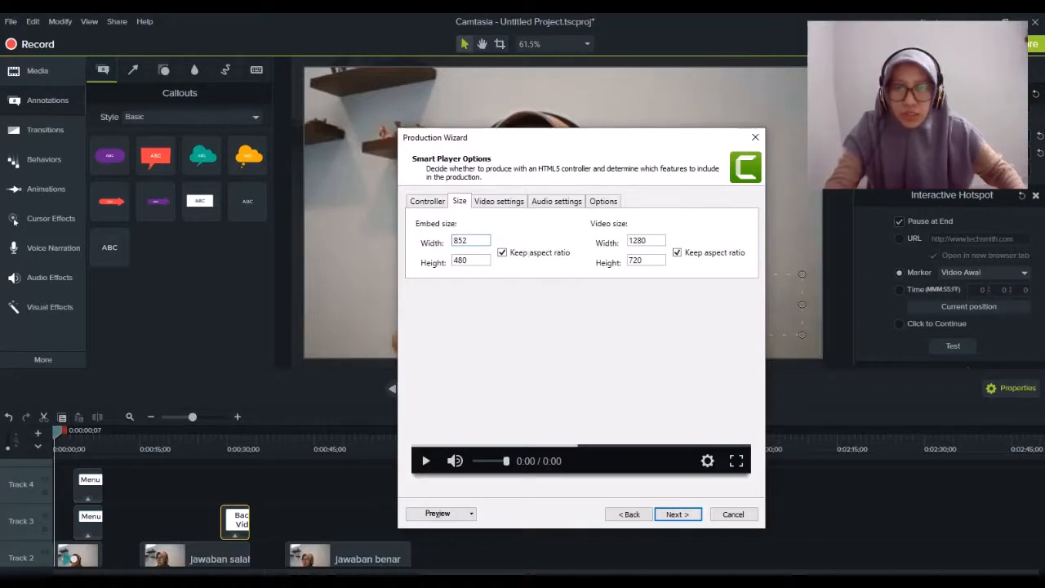
{"action": "double_click", "coordinate": [474, 239]}
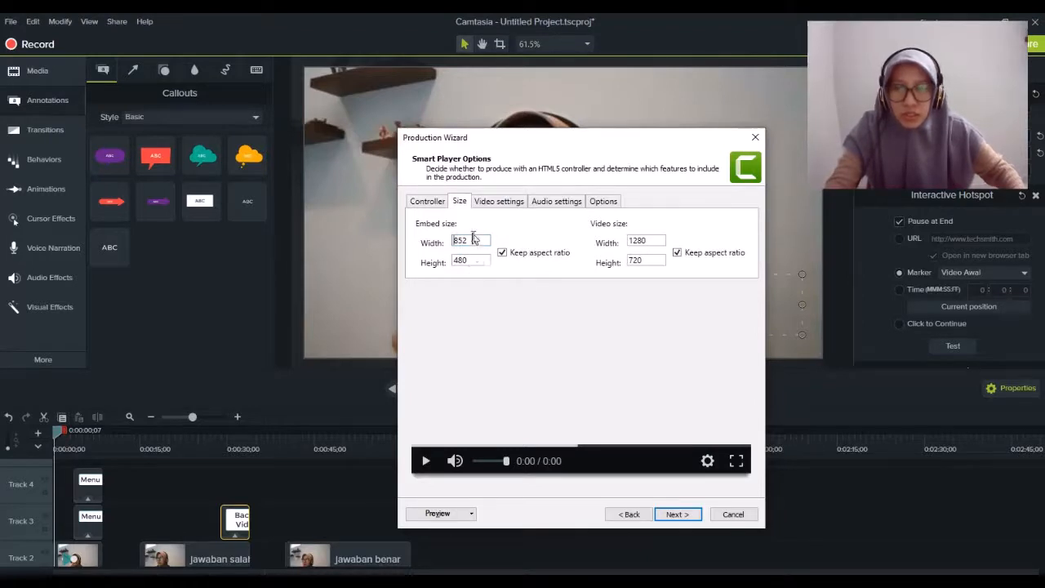
{"action": "left_click", "coordinate": [495, 202]}
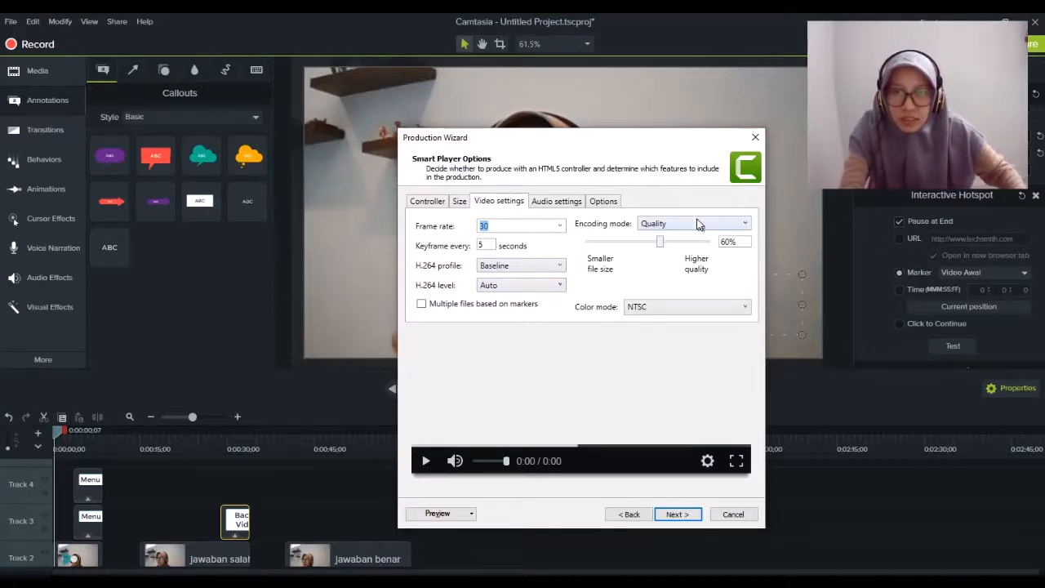
{"action": "left_click", "coordinate": [550, 204]}
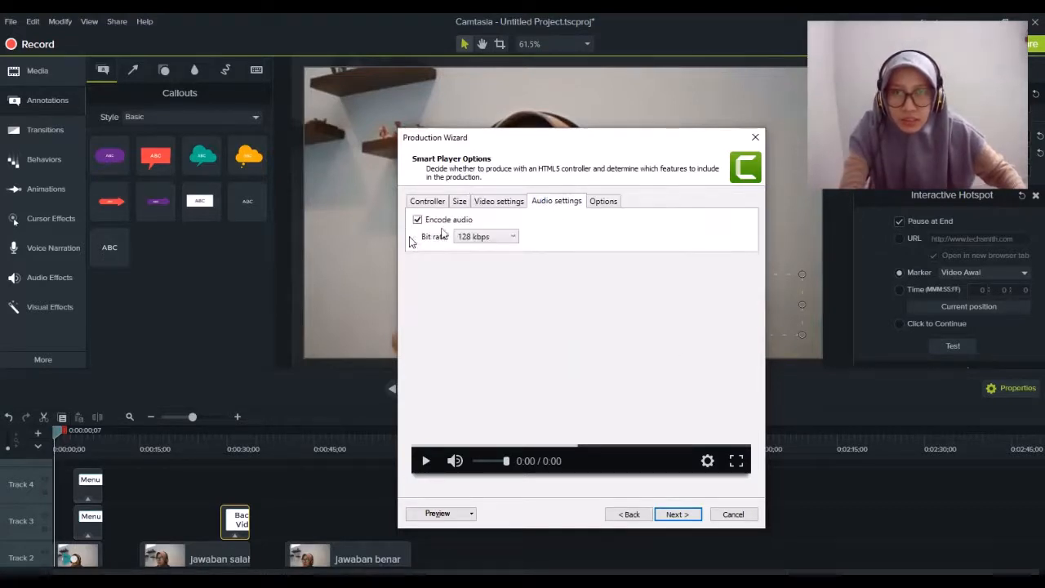
{"action": "left_click", "coordinate": [604, 205]}
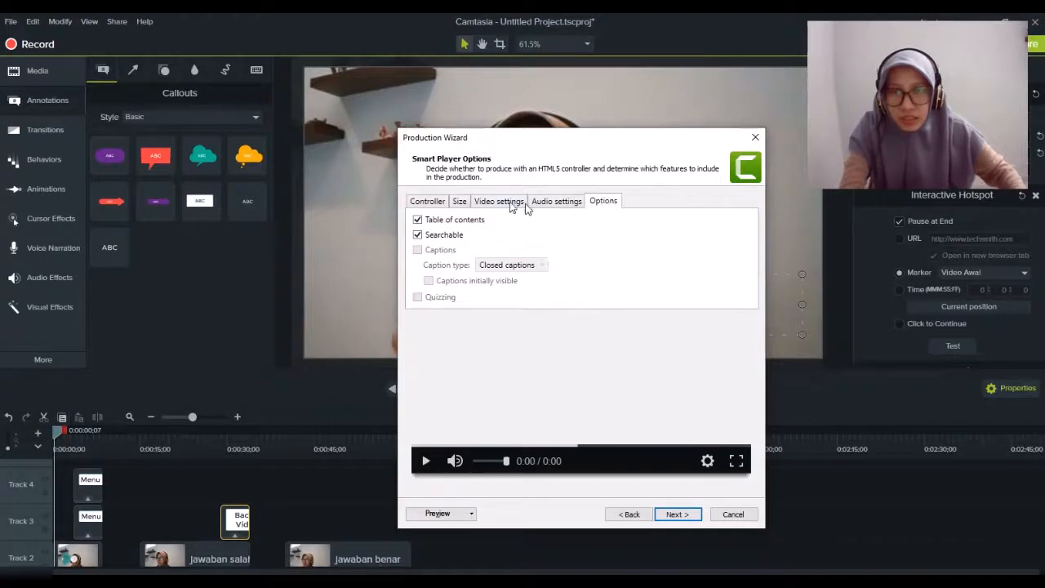
{"action": "left_click", "coordinate": [428, 203]}
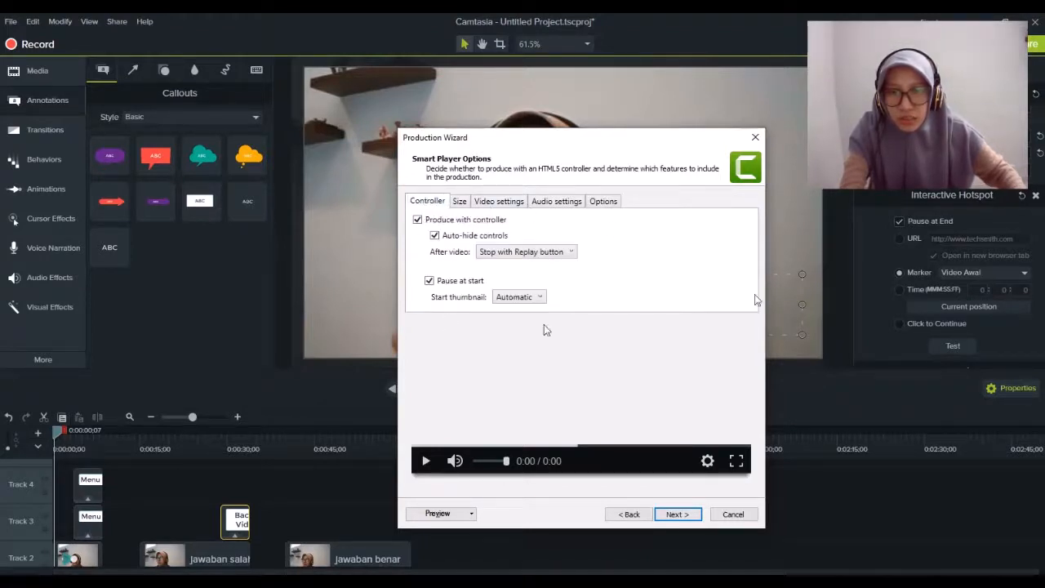
- Accept the Smart Player options and set the title in the video information to Uji Coba Interactive Video
{"action": "left_click", "coordinate": [677, 514]}
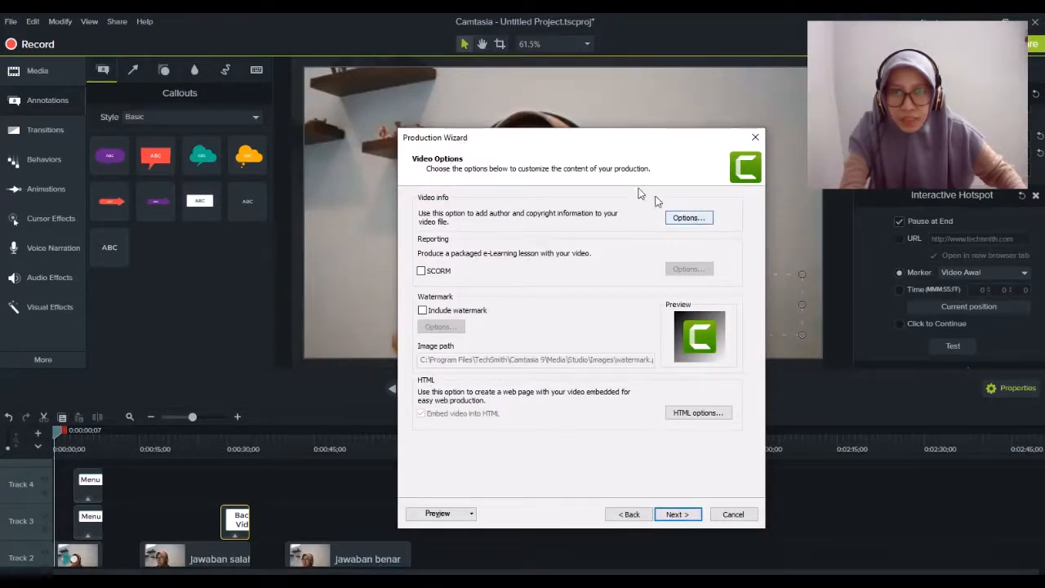
{"action": "left_click", "coordinate": [700, 217]}
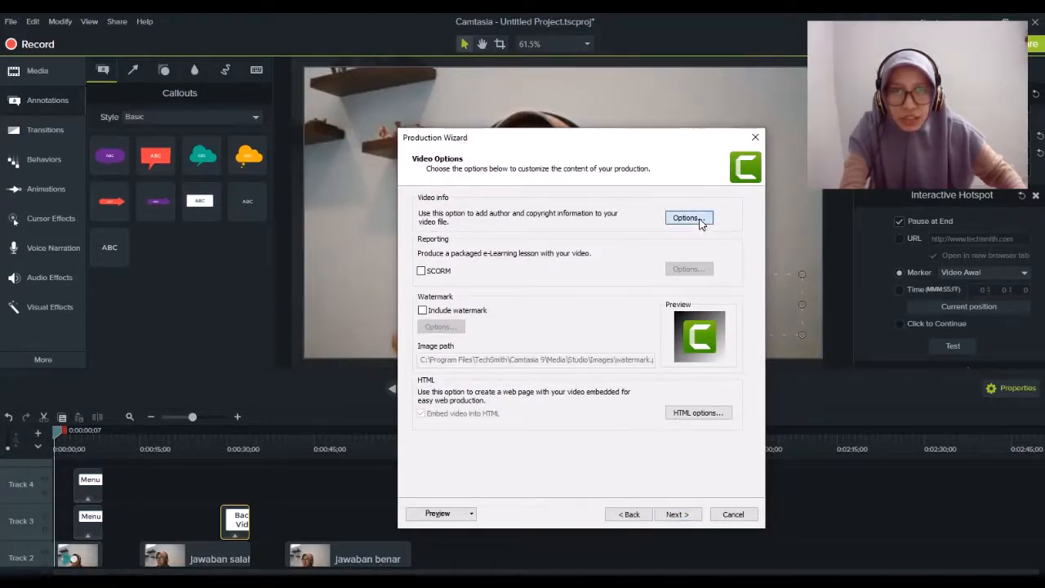
{"action": "left_click_drag", "start_coordinate": [633, 142], "coordinate": [602, 134]}
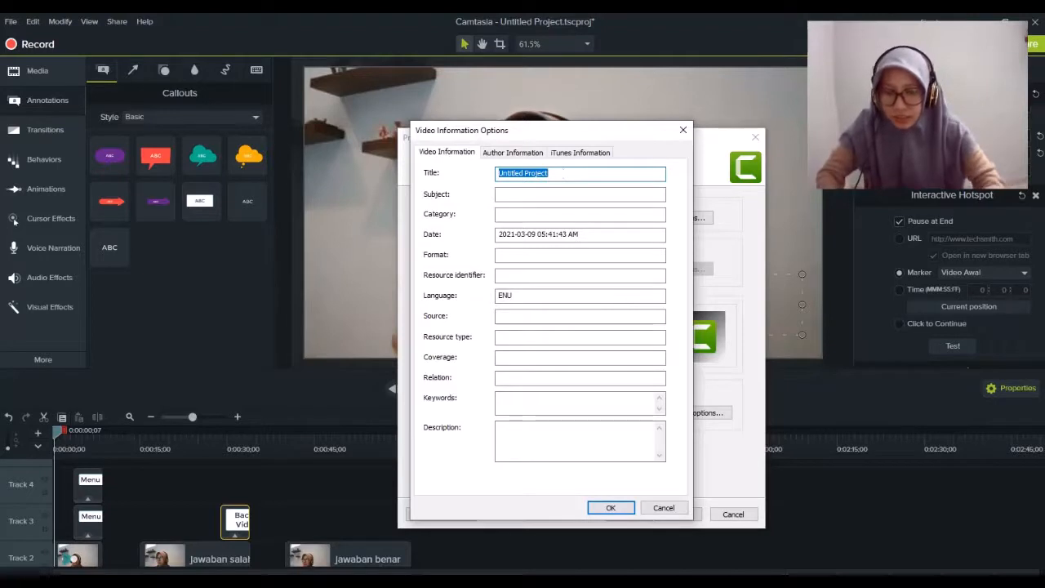
{"action": "type", "text": "Uji "}
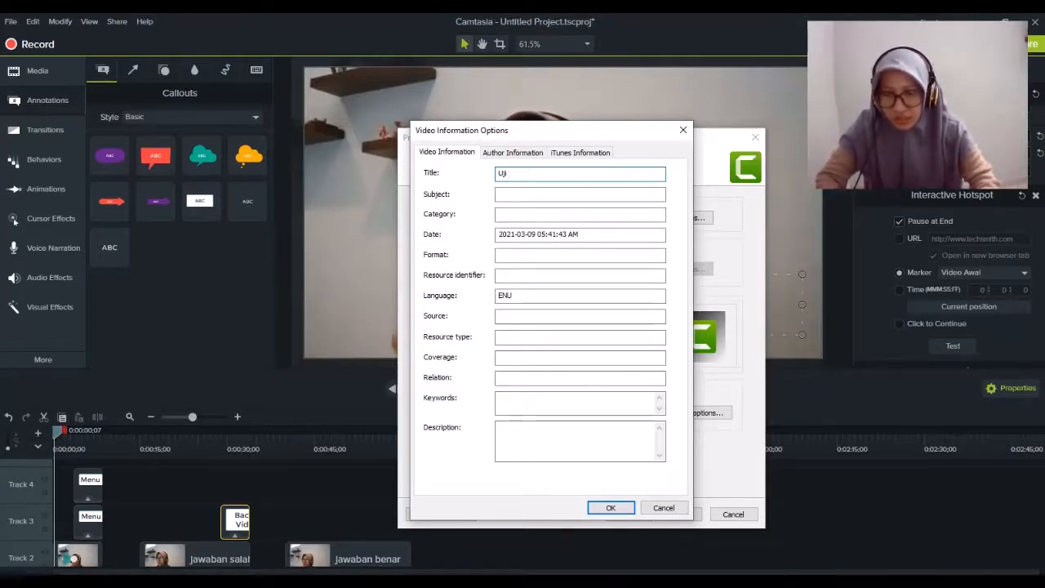
{"action": "type", "text": "Coba 1"}
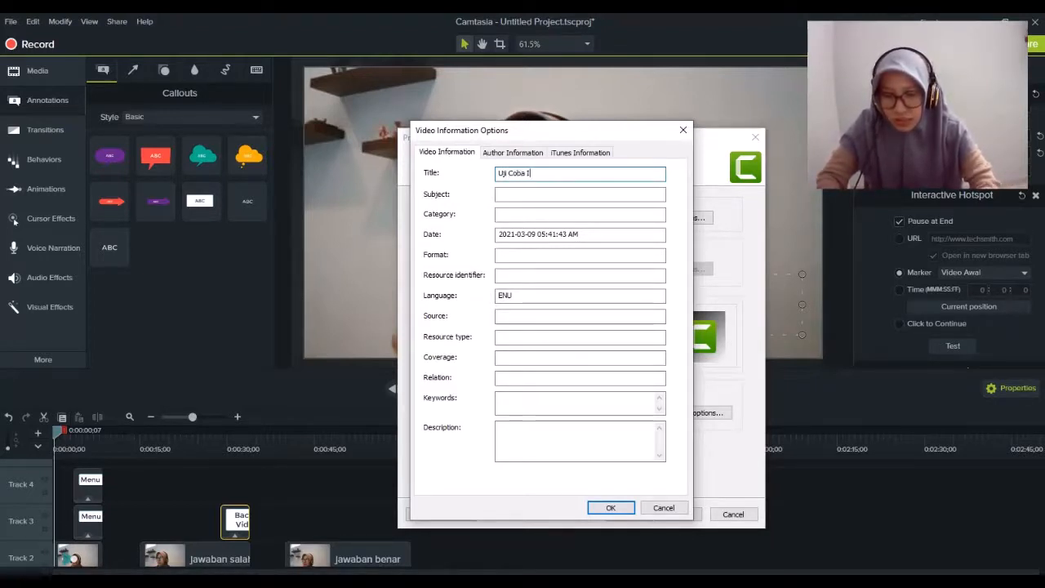
{"action": "type", "text": "nteractive "}
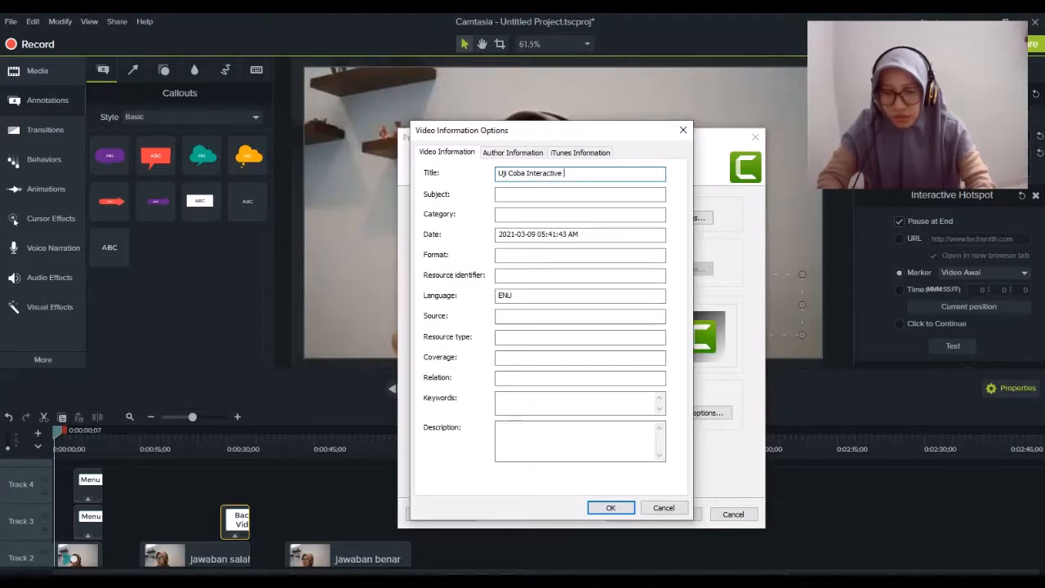
{"action": "type", "text": "Video"}
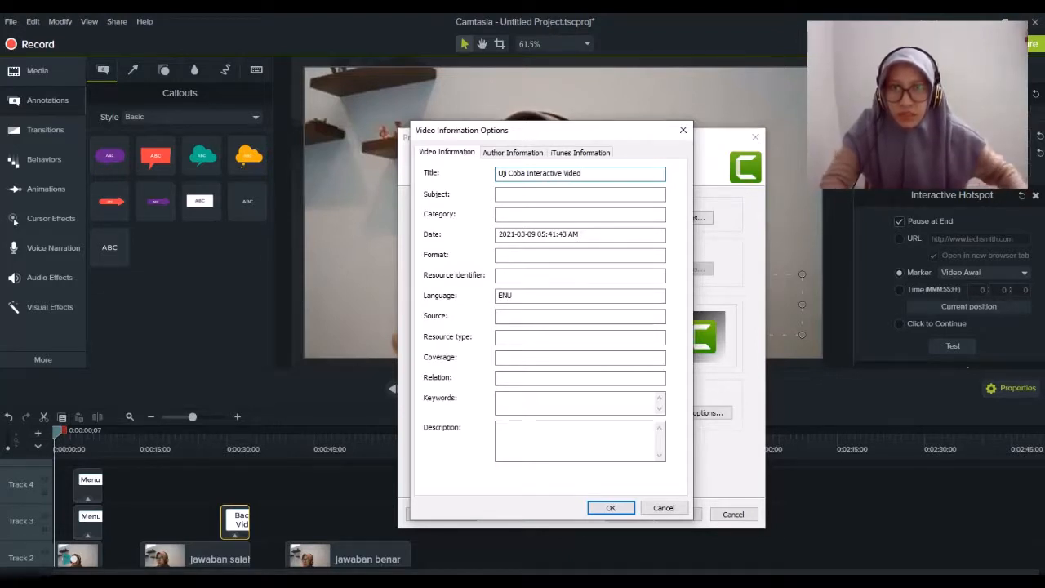
{"action": "left_click", "coordinate": [560, 194]}
{"action": "left_click", "coordinate": [572, 215]}
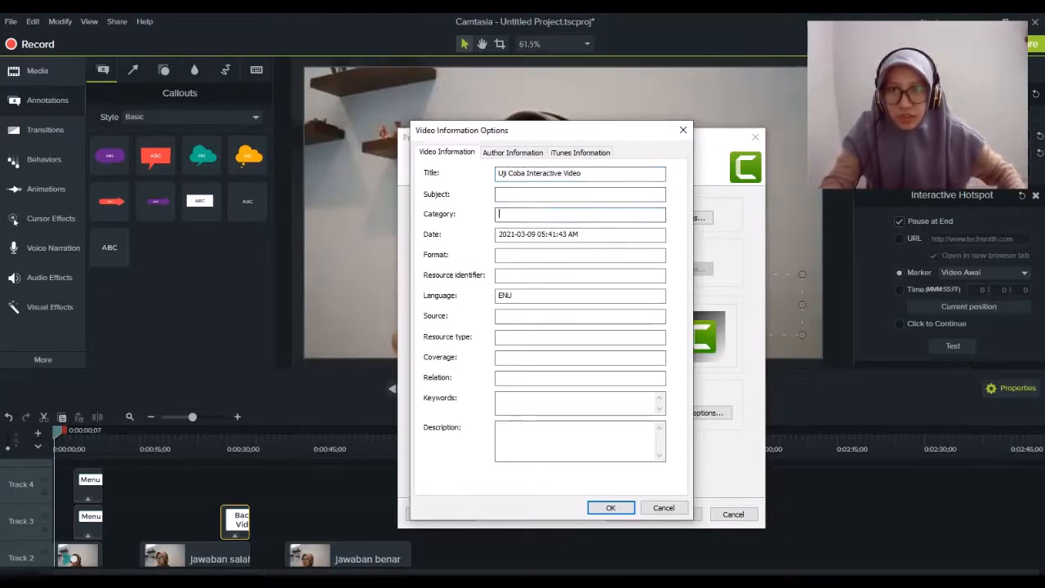
{"action": "left_click", "coordinate": [583, 235]}
{"action": "left_click", "coordinate": [547, 255]}
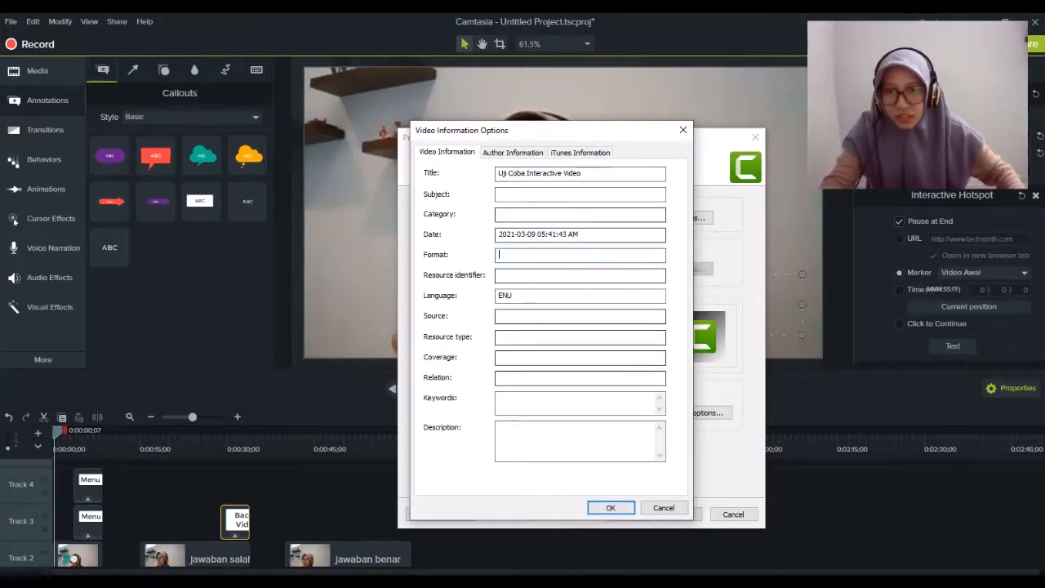
{"action": "left_click", "coordinate": [610, 508]}
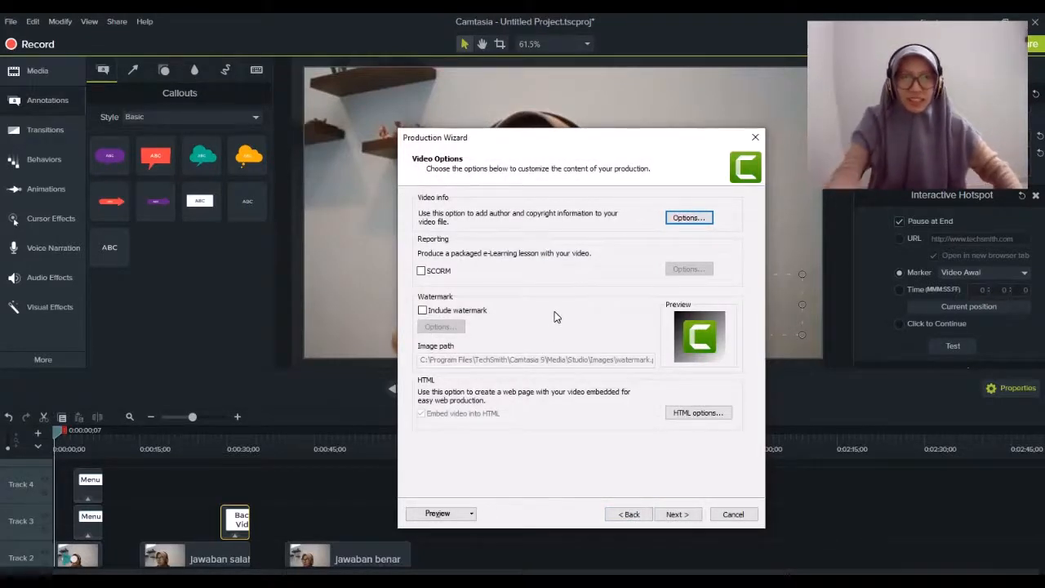
- Try out the Include watermark option and examine the path of its image file
{"action": "left_click", "coordinate": [422, 311]}
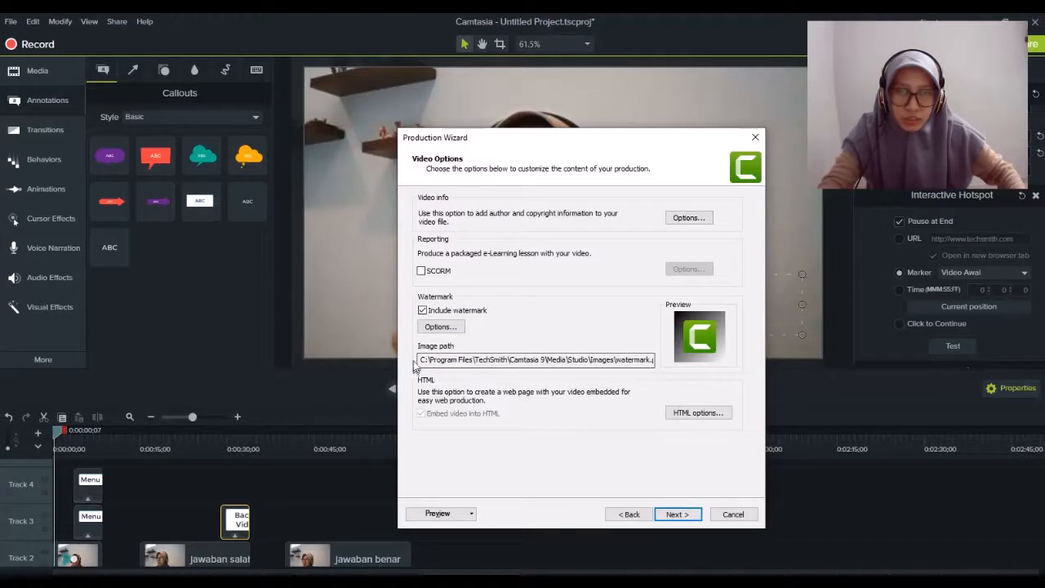
{"action": "left_click_drag", "start_coordinate": [419, 360], "coordinate": [614, 361]}
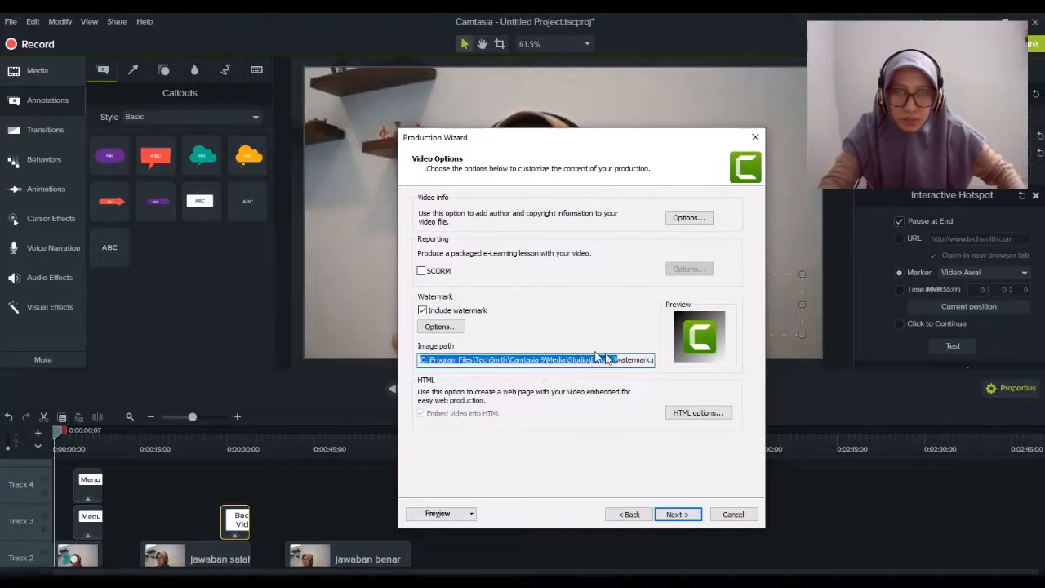
{"action": "left_click", "coordinate": [621, 362]}
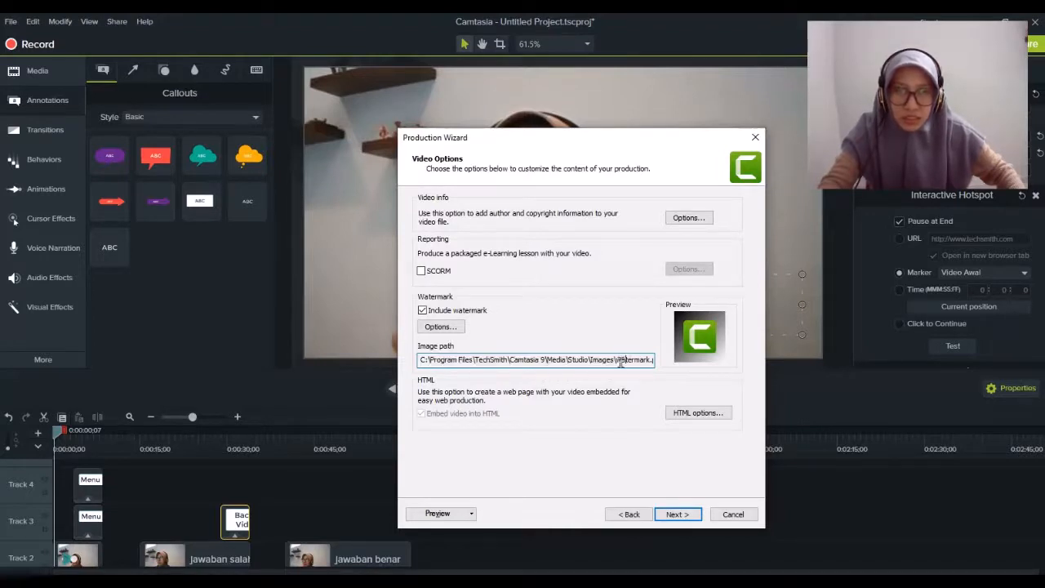
{"action": "left_click_drag", "start_coordinate": [618, 361], "coordinate": [654, 362]}
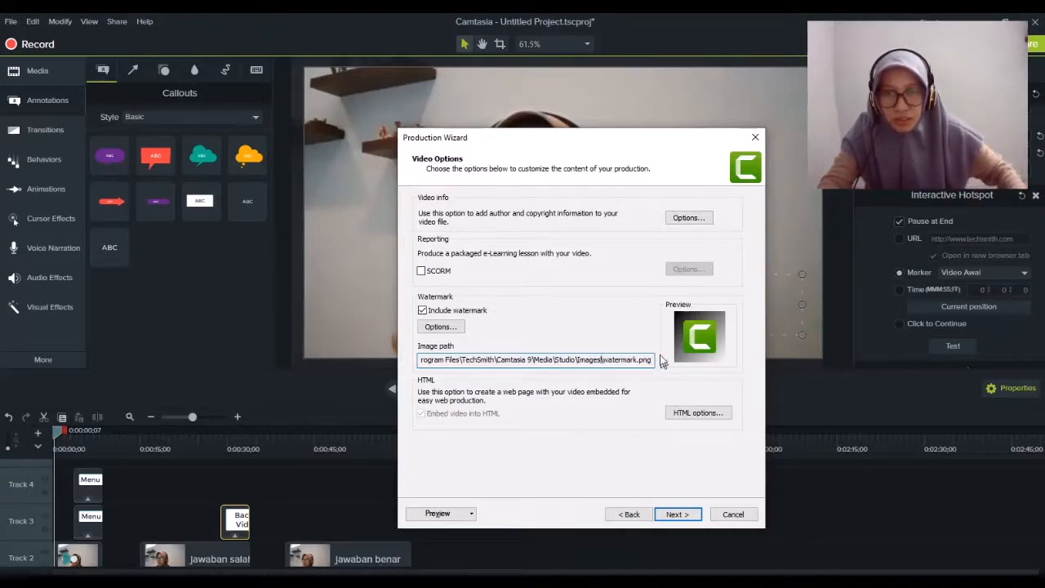
{"action": "left_click", "coordinate": [523, 359]}
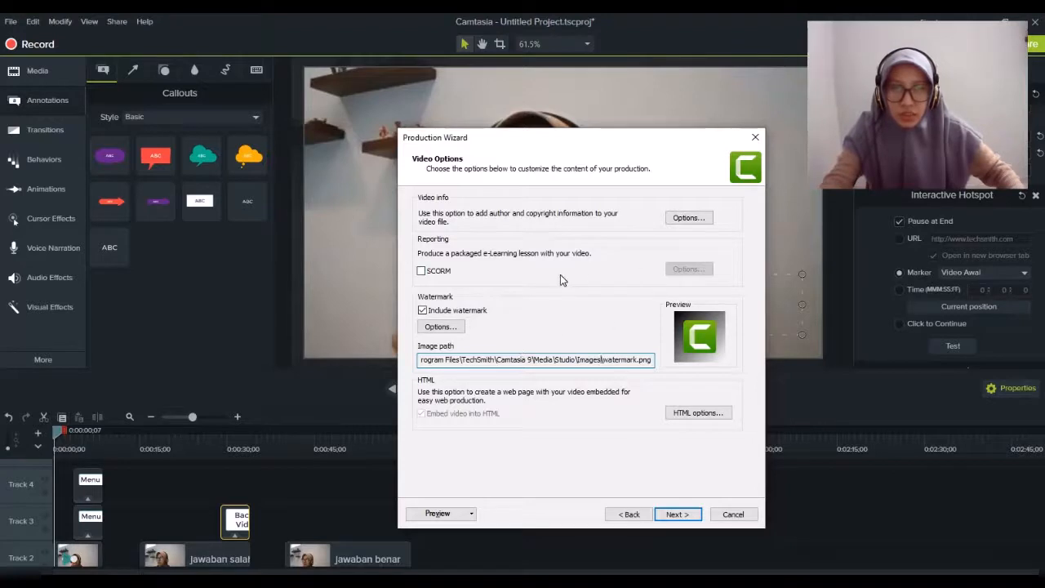
{"action": "left_click", "coordinate": [423, 311]}
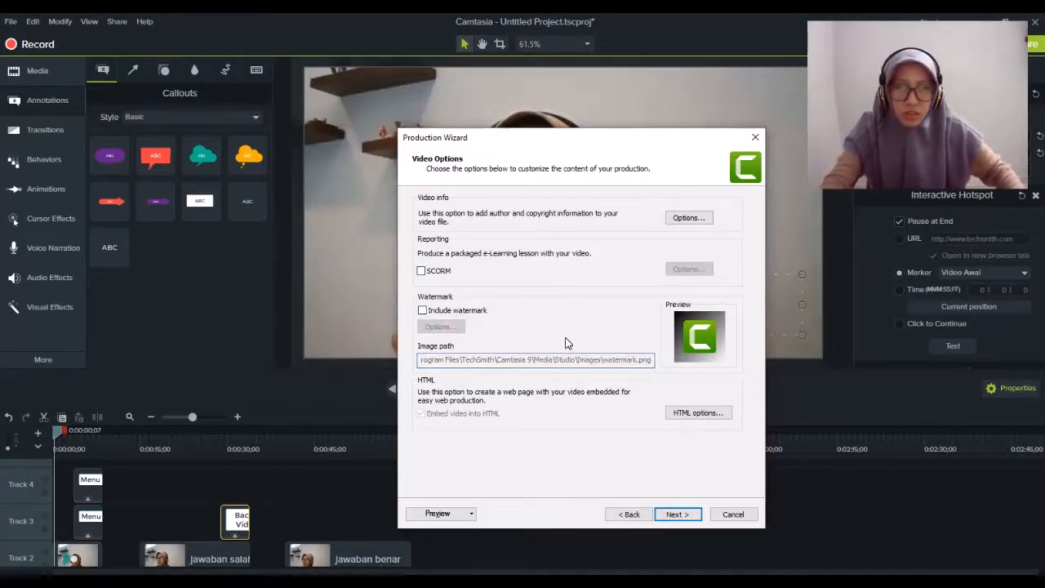
- Examine the web page title in the HTML options of the production
{"action": "left_click", "coordinate": [708, 414]}
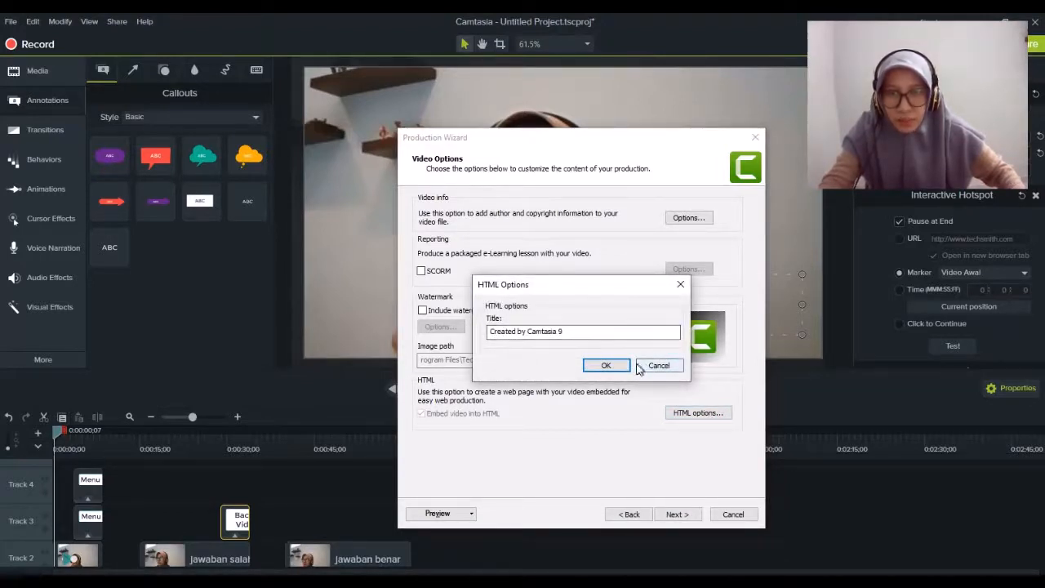
{"action": "left_click_drag", "start_coordinate": [586, 332], "coordinate": [488, 331]}
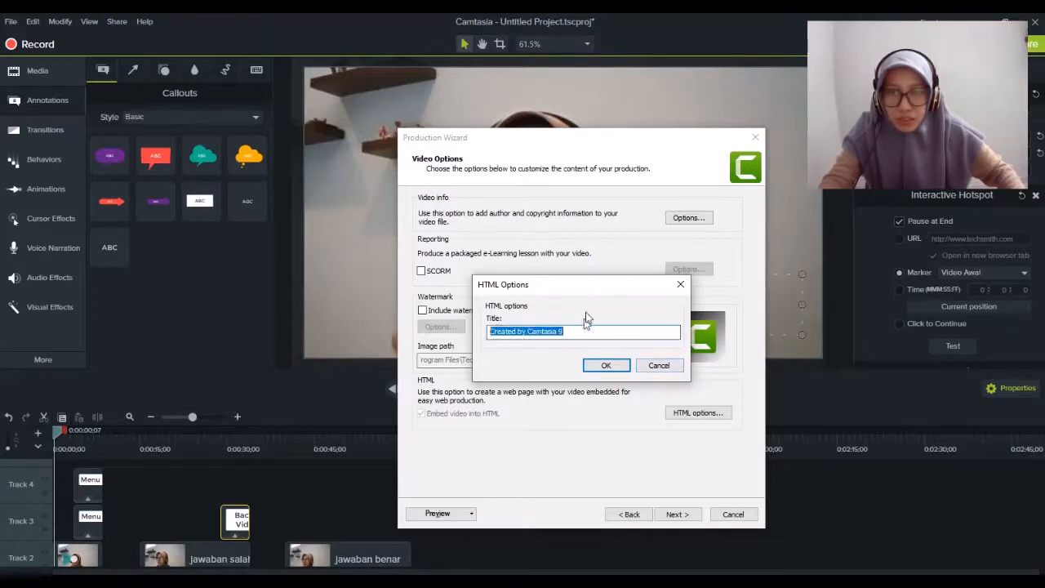
{"action": "left_click", "coordinate": [672, 369]}
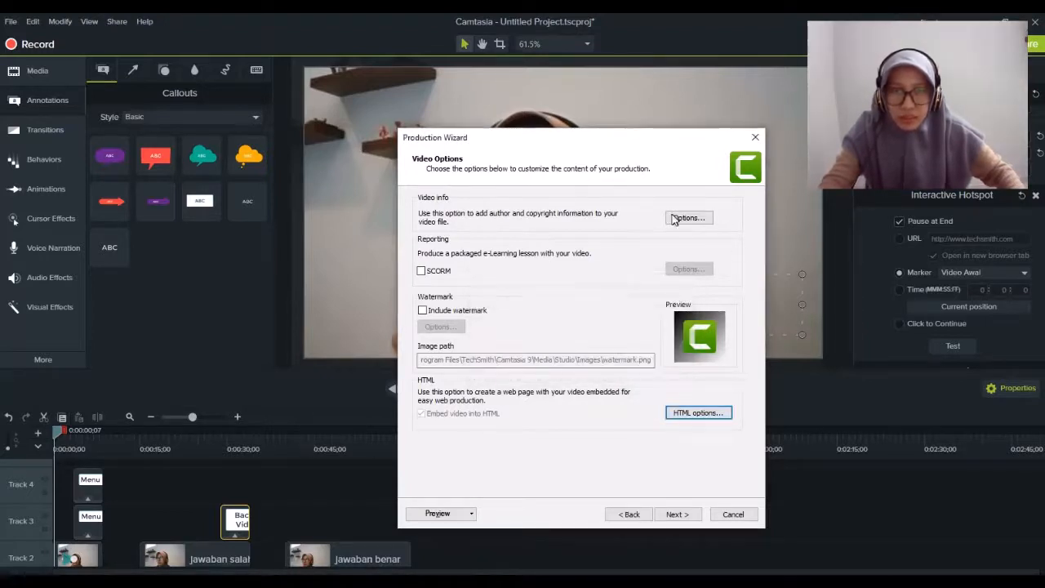
- Review the Video Awal, Video 1 and Video 2 markers and the marker display choices, and accept the marker options with Text with thumbnail
{"action": "left_click", "coordinate": [678, 515]}
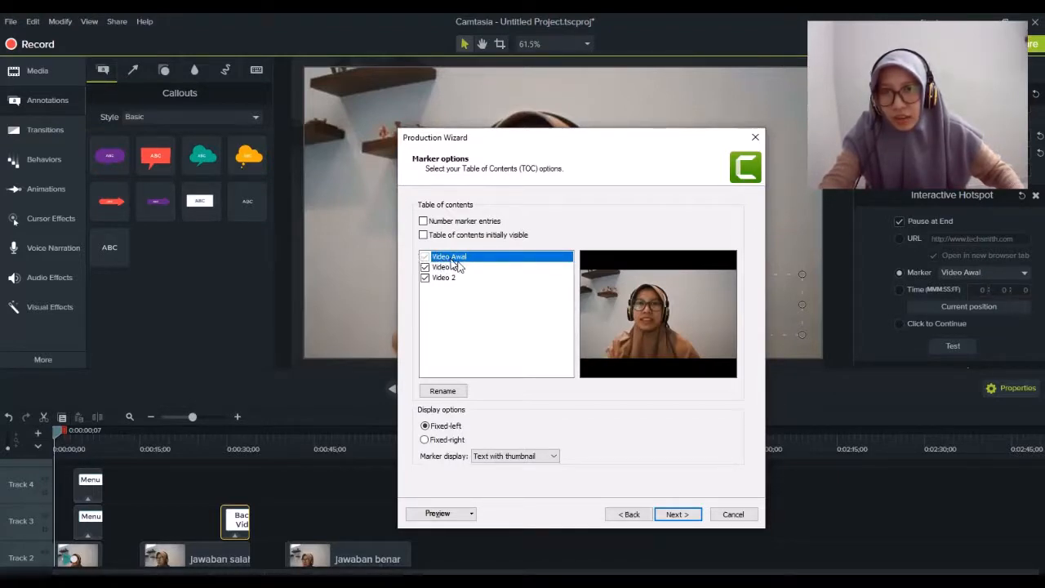
{"action": "left_click", "coordinate": [425, 257]}
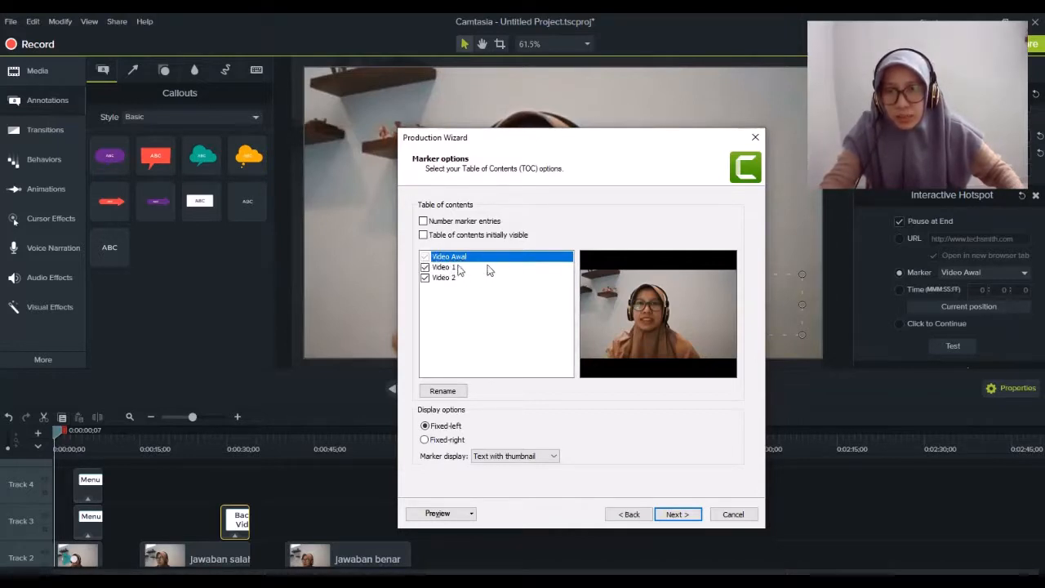
{"action": "left_click", "coordinate": [455, 278]}
{"action": "left_click", "coordinate": [455, 268]}
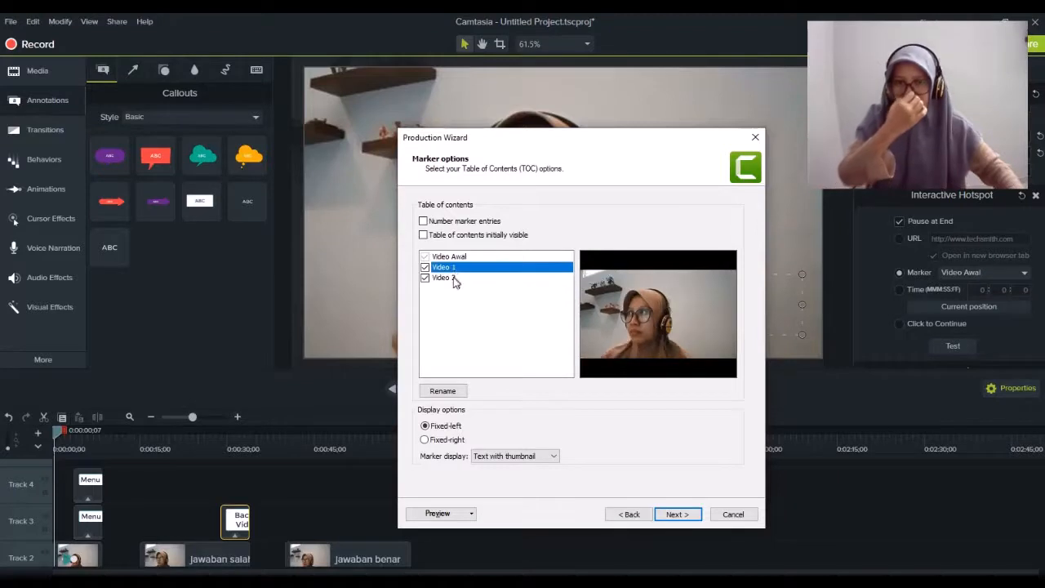
{"action": "left_click", "coordinate": [455, 278]}
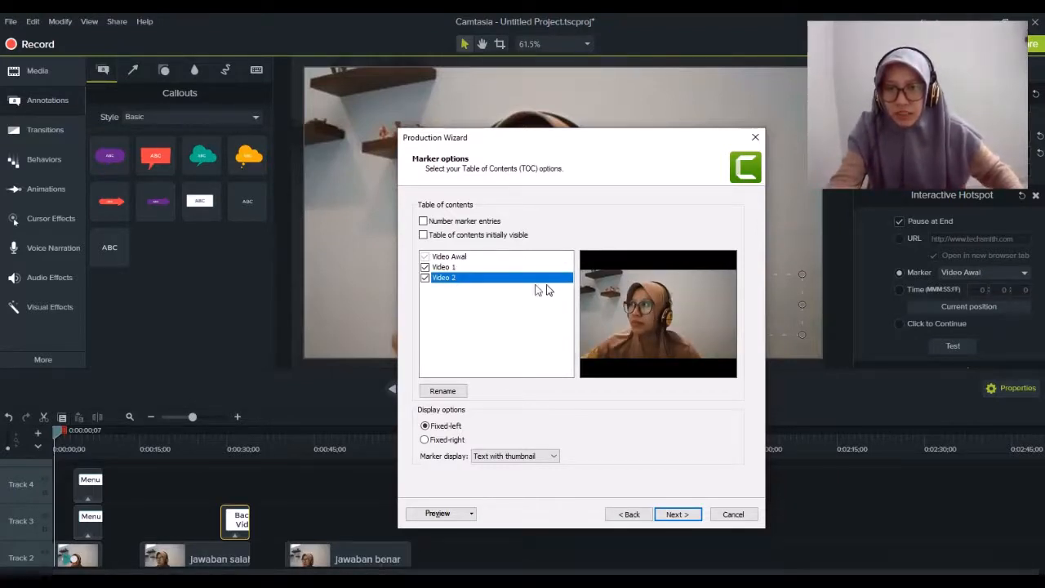
{"action": "left_click", "coordinate": [455, 258]}
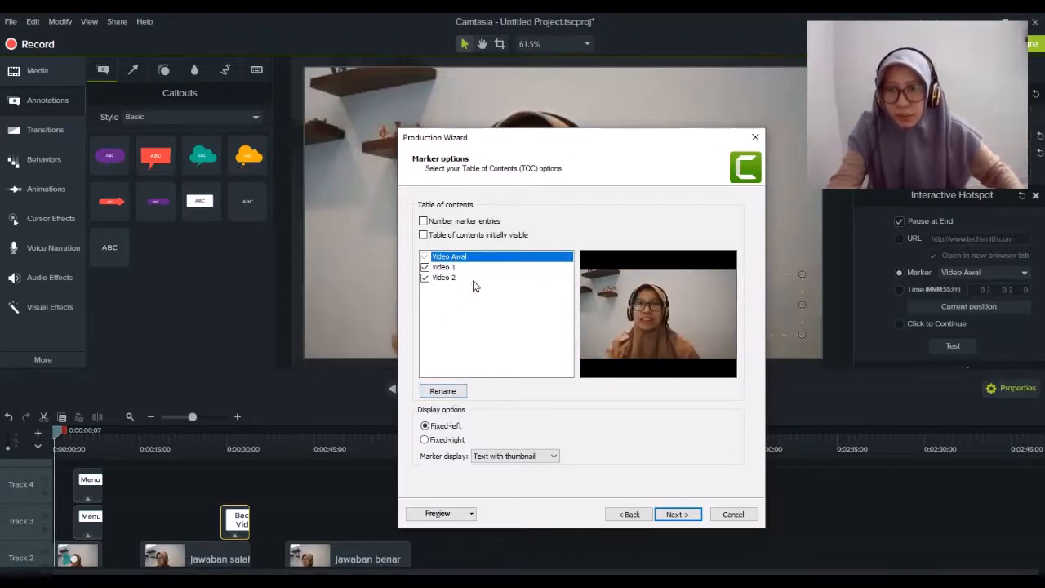
{"action": "left_click", "coordinate": [445, 268]}
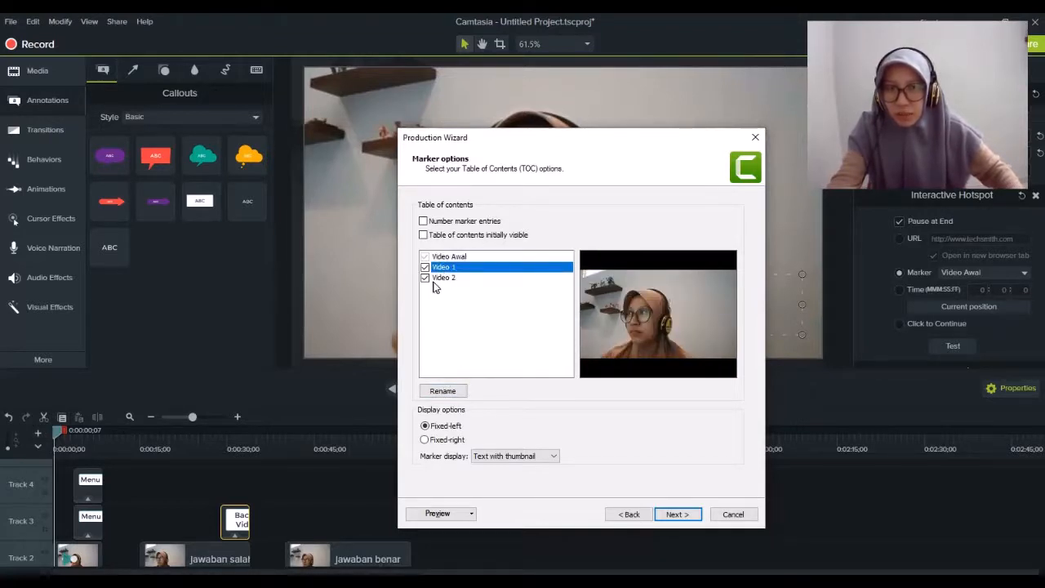
{"action": "left_click", "coordinate": [442, 279]}
{"action": "left_click", "coordinate": [448, 268]}
{"action": "left_click", "coordinate": [448, 256]}
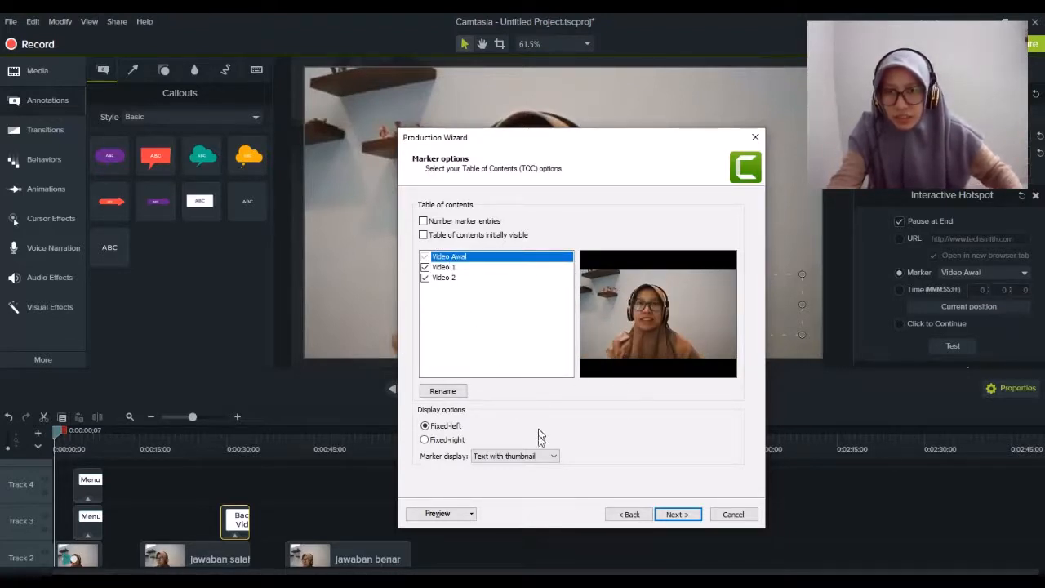
{"action": "left_click", "coordinate": [541, 460]}
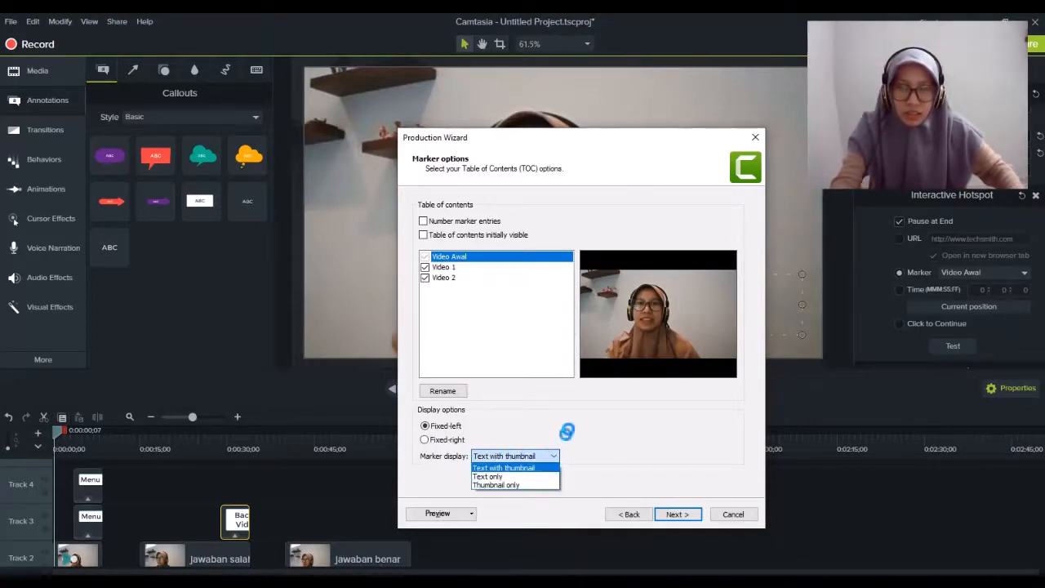
{"action": "left_click", "coordinate": [564, 457]}
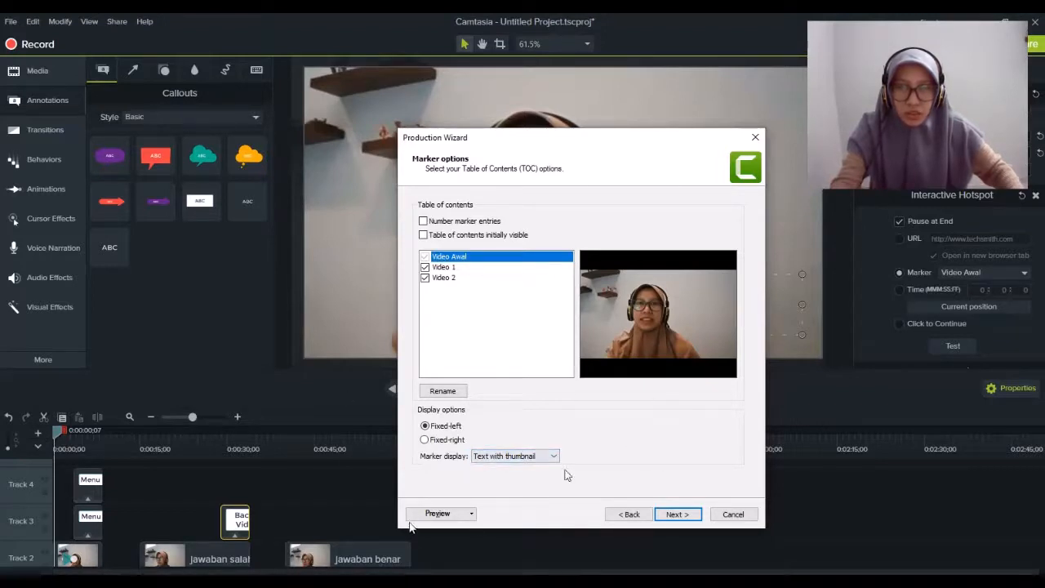
{"action": "left_click", "coordinate": [678, 516]}
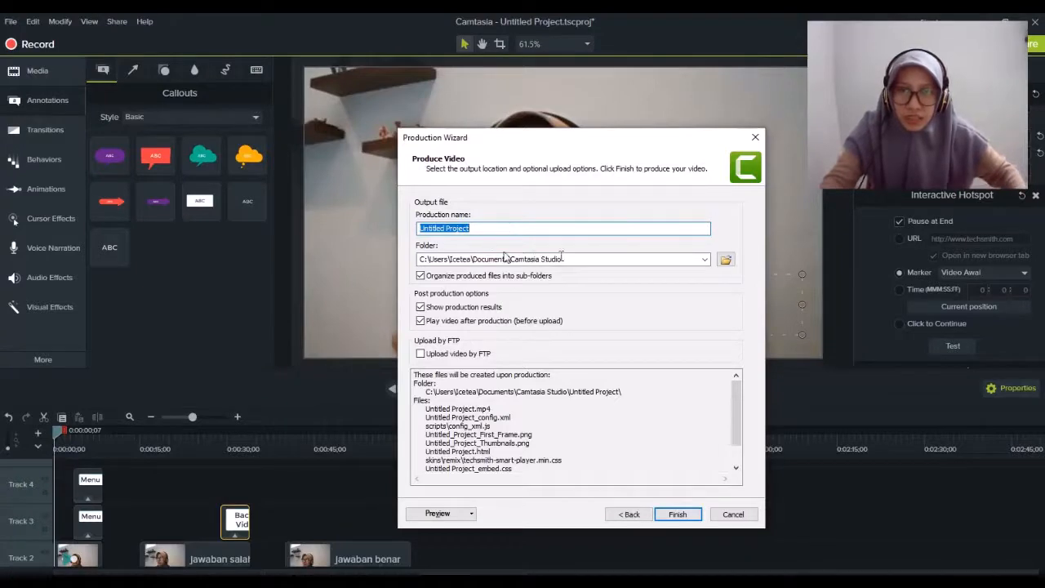
{"action": "left_click", "coordinate": [725, 260]}
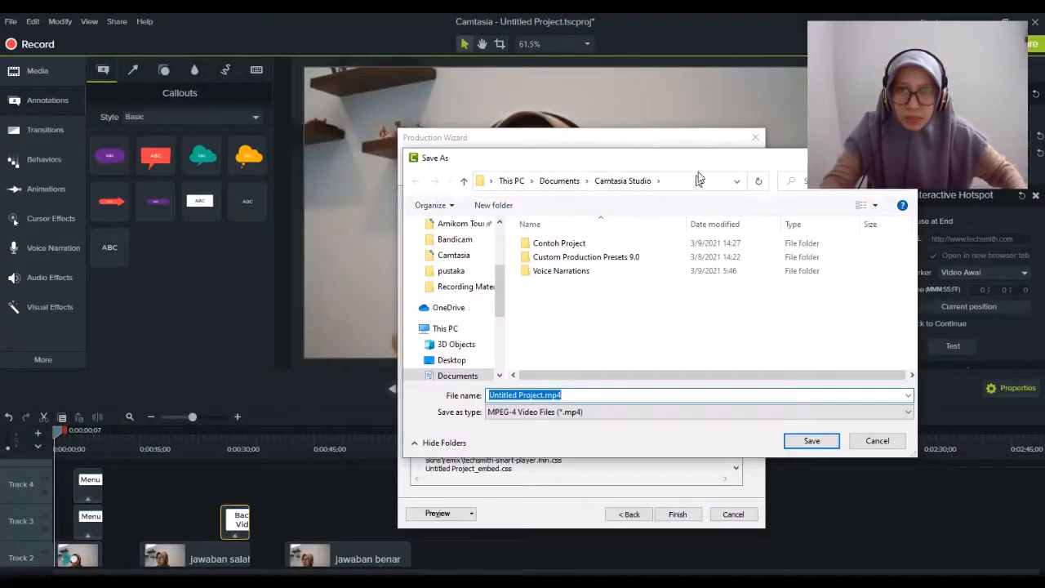
{"action": "left_click_drag", "start_coordinate": [717, 165], "coordinate": [599, 288]}
{"action": "left_click_drag", "start_coordinate": [714, 291], "coordinate": [730, 225]}
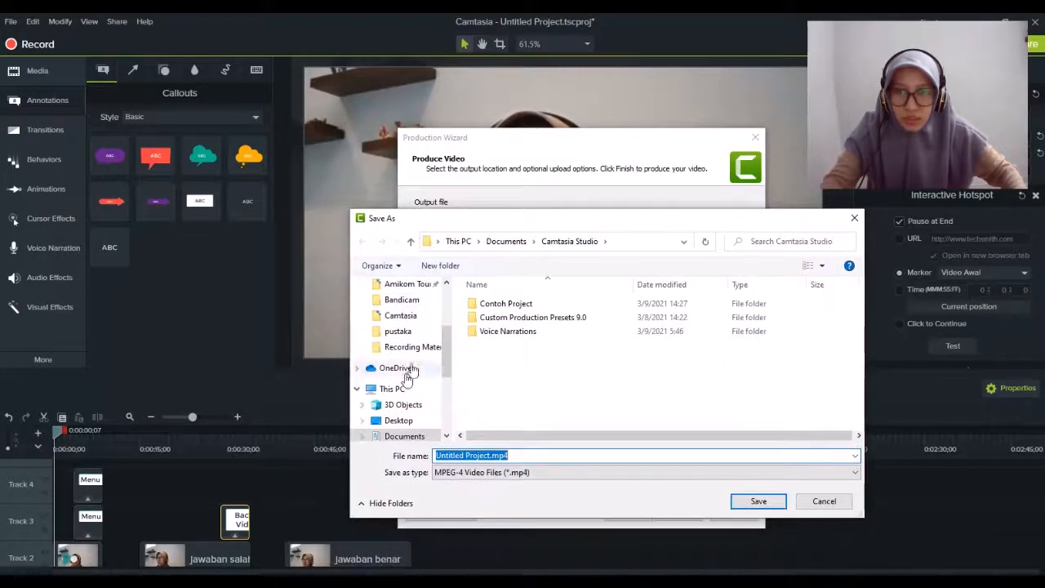
{"action": "left_click", "coordinate": [854, 218]}
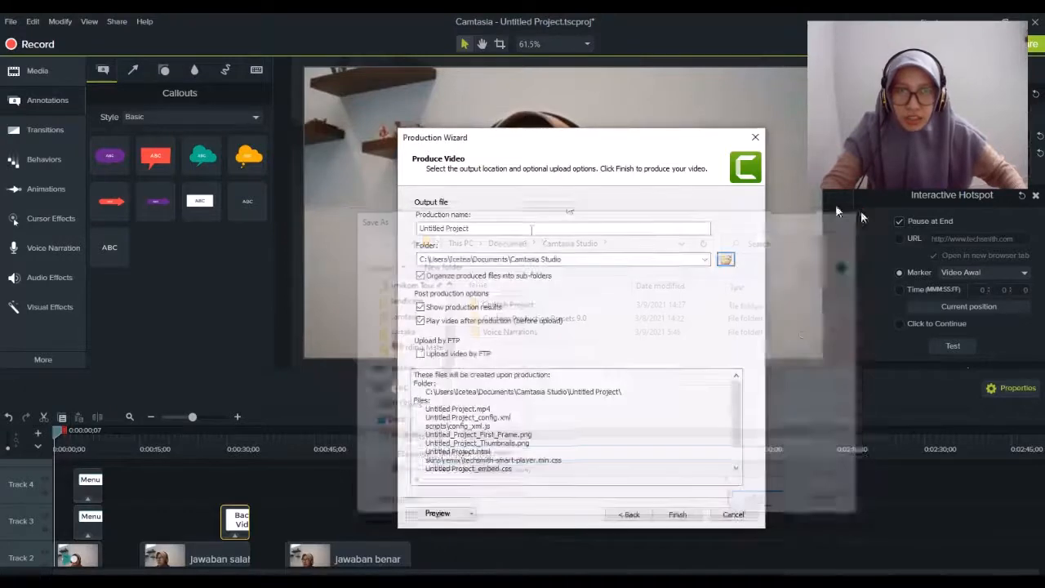
- Name the production Uji Coba 2 and produce the video
{"action": "triple_click", "coordinate": [474, 228]}
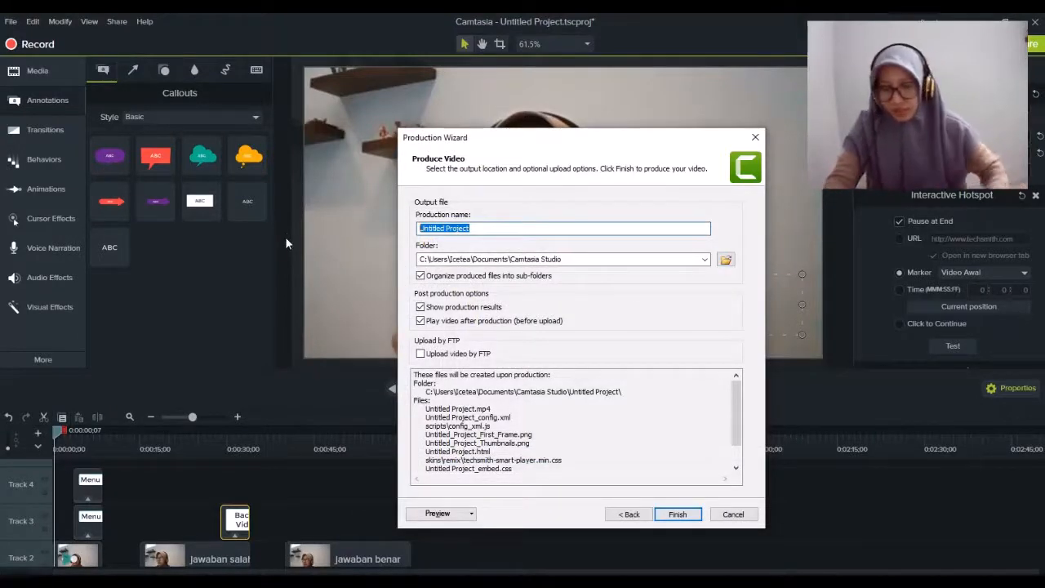
{"action": "type", "text": "Uji Cob"}
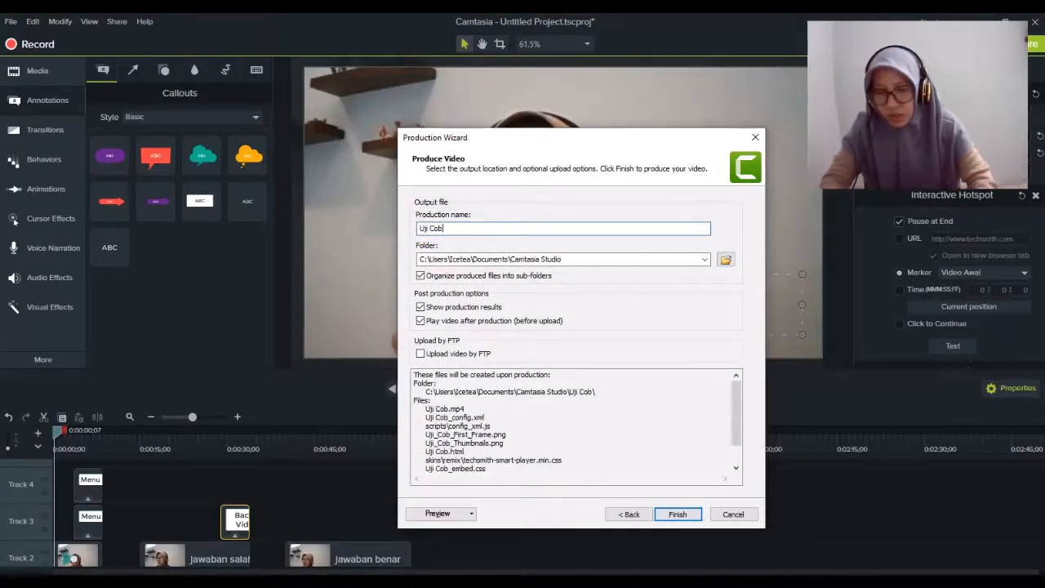
{"action": "type", "text": "a 2"}
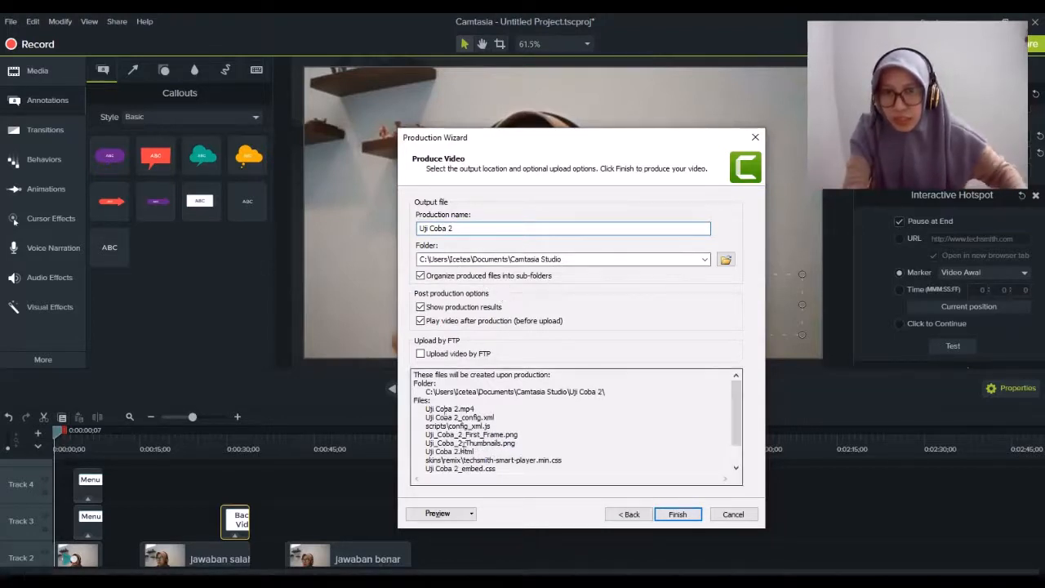
{"action": "left_click", "coordinate": [677, 514]}
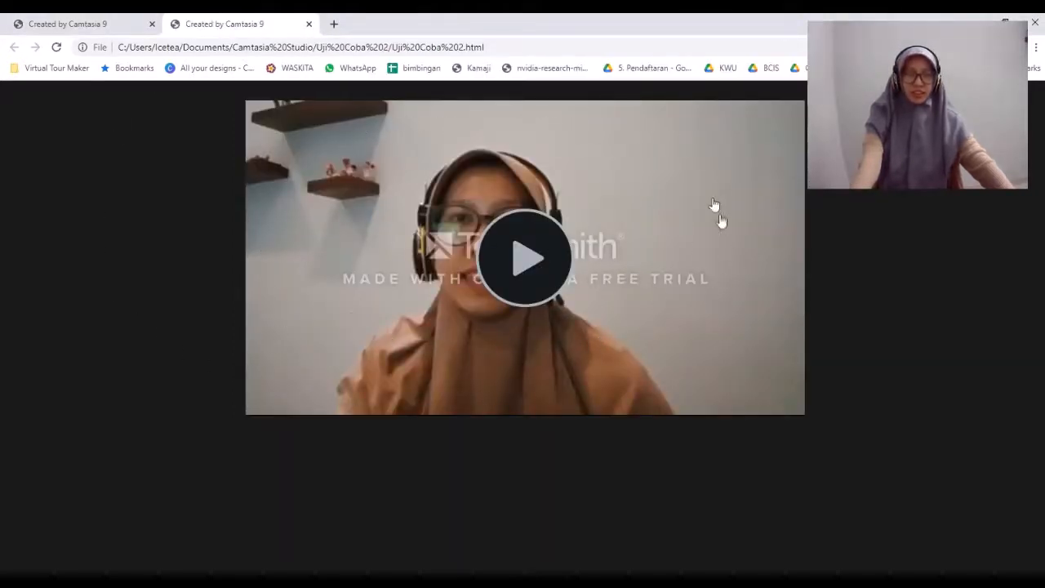
- Play the produced video in the browser and test its Menu 1 and Back ke Video 1 hotspots
{"action": "left_click", "coordinate": [522, 259]}
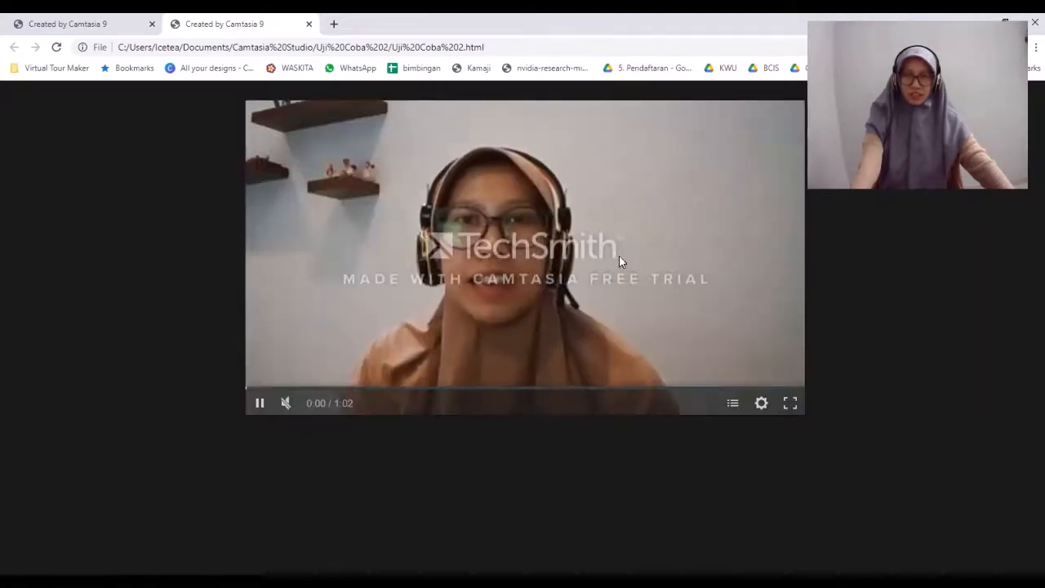
{"action": "mouse_move", "coordinate": [286, 404]}
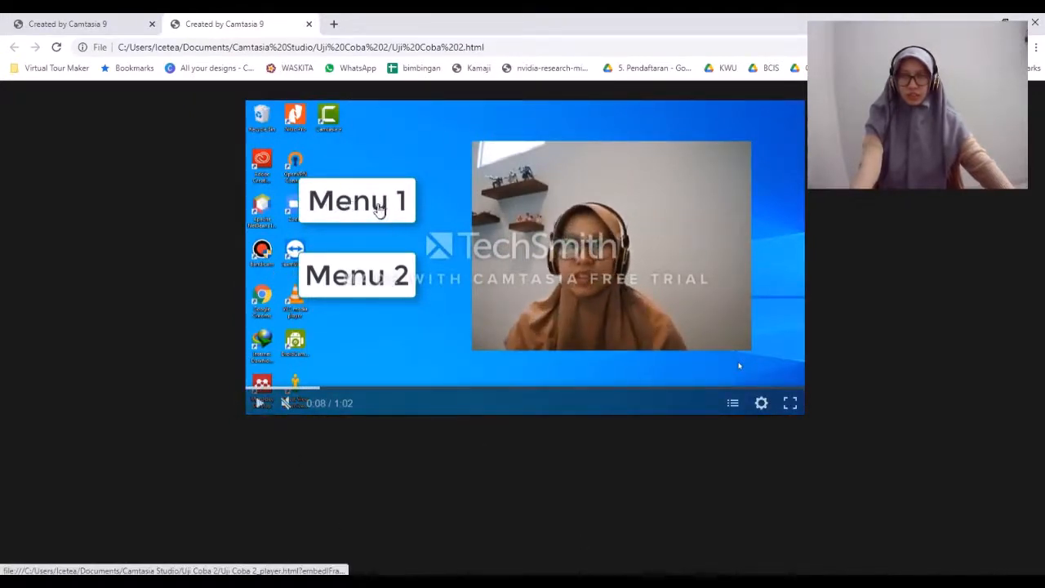
{"action": "left_click", "coordinate": [378, 208]}
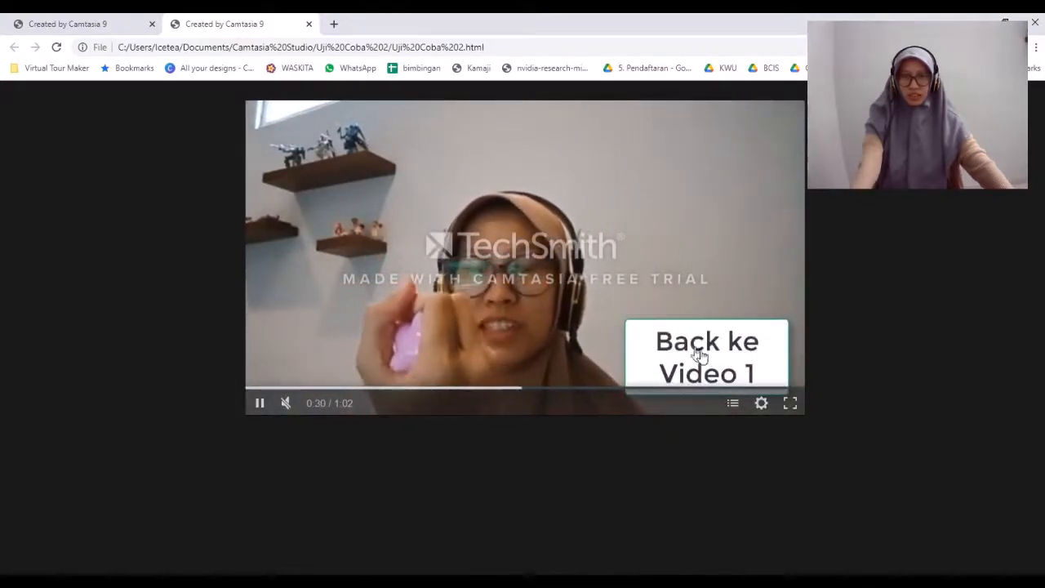
{"action": "left_click", "coordinate": [711, 350]}
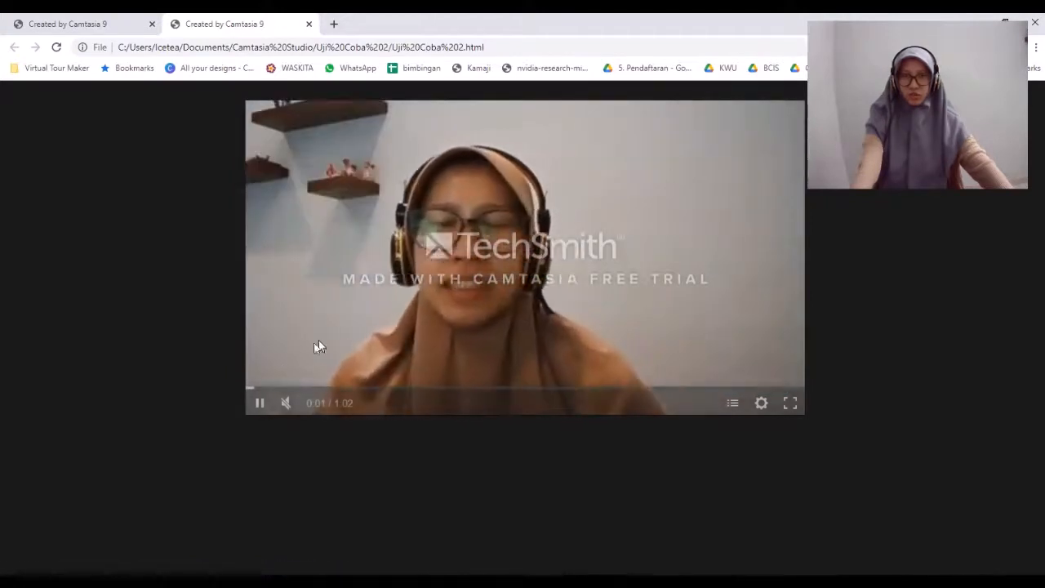